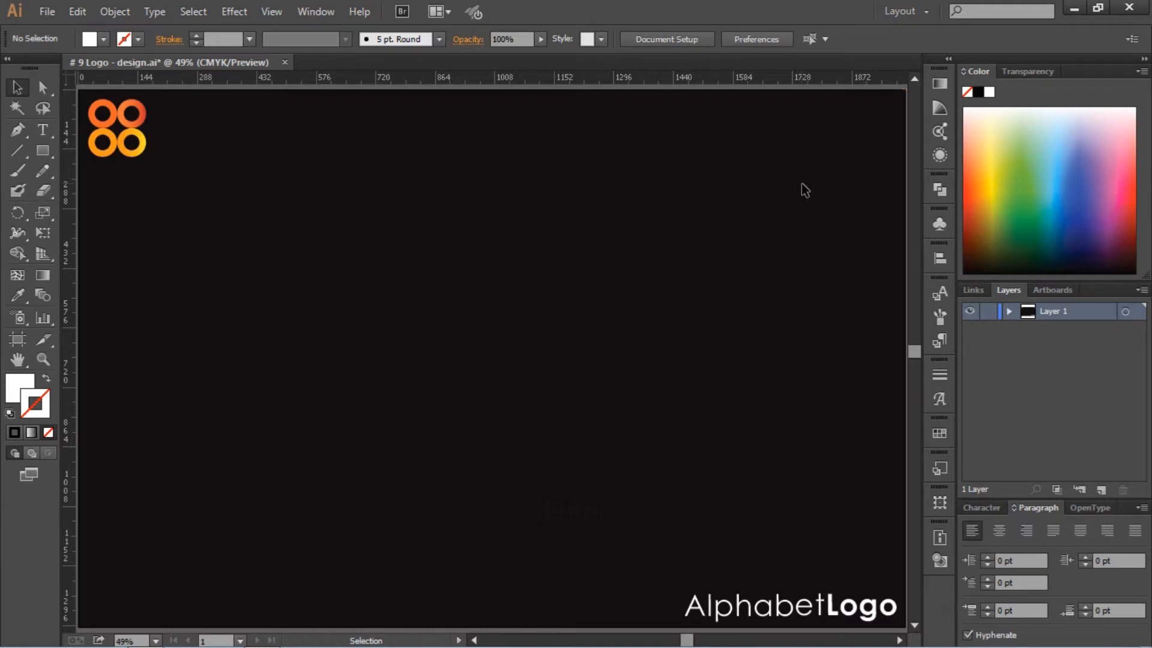
Draw a 150 × 150 px white square near the middle of the artboard and lock its proportions
left_click(49, 151)
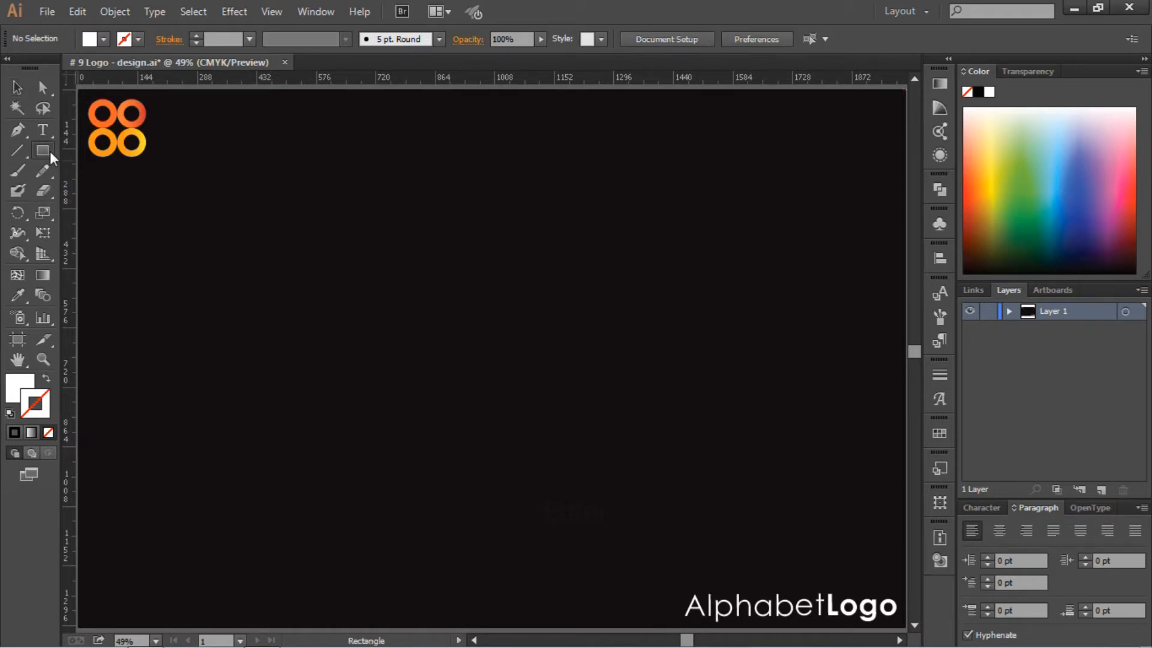
left_click(533, 335)
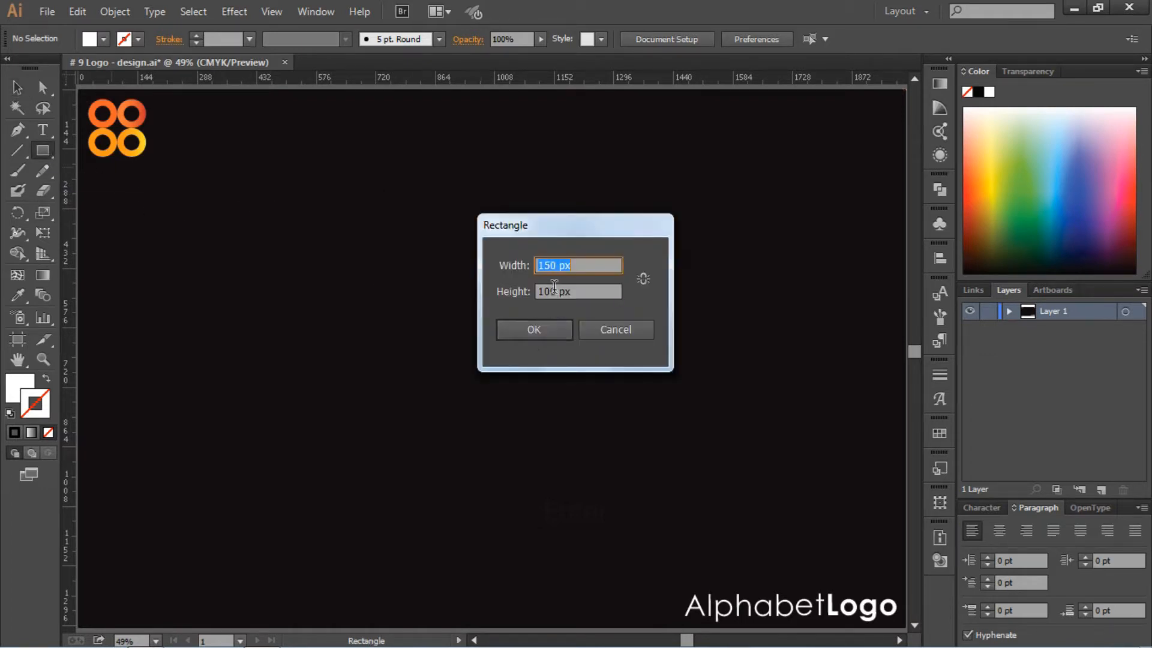
left_click(529, 291)
type("15")
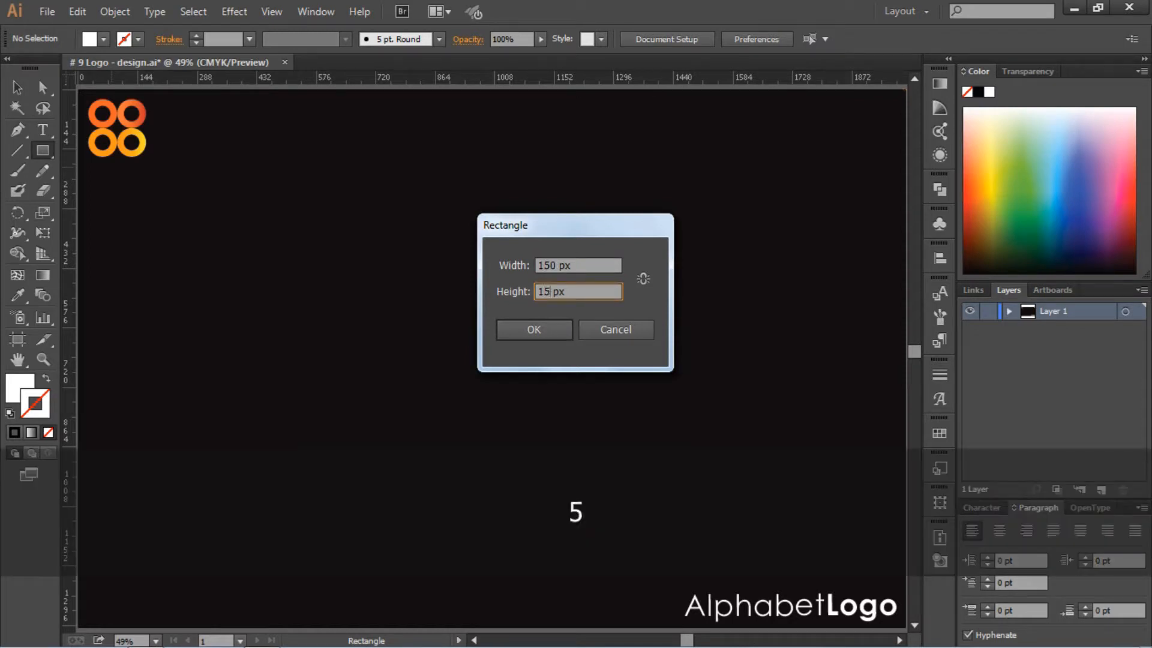
left_click(643, 279)
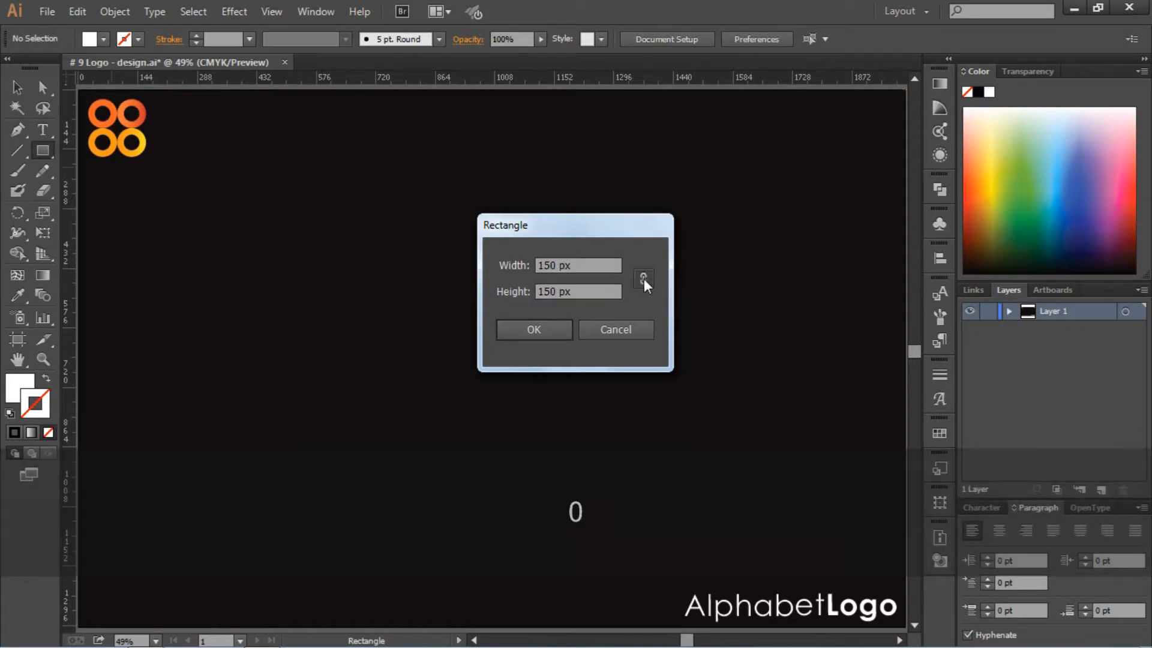
left_click(534, 330)
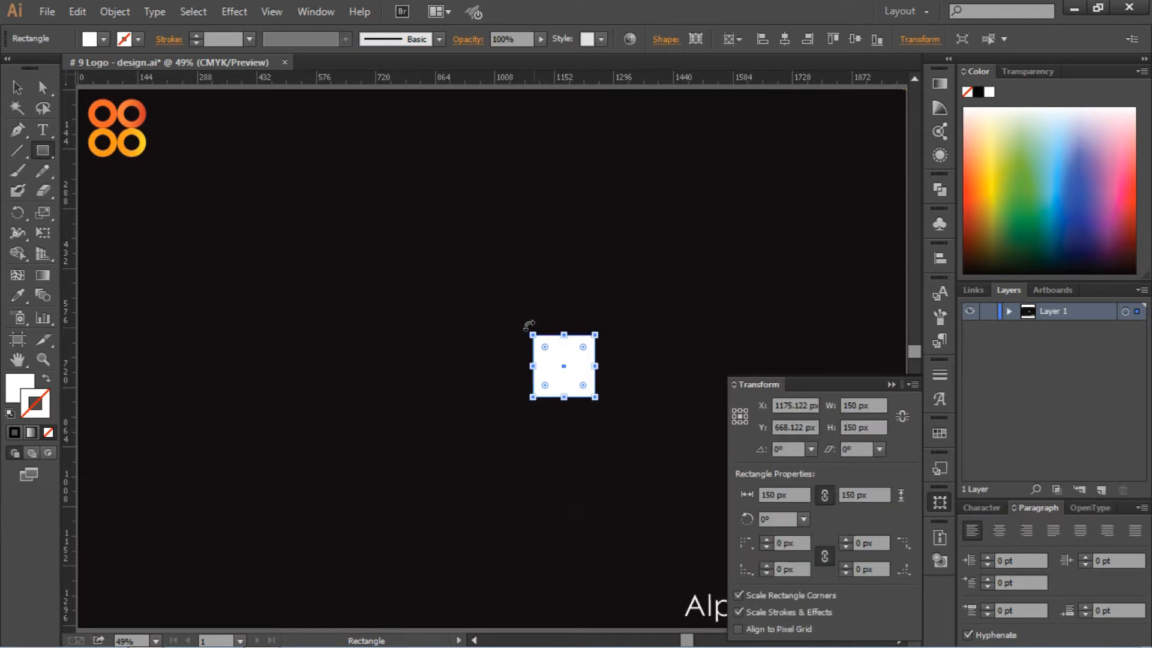
Create a second square of 200 × 200 px up and to the left of the small square
left_click(403, 266)
left_click(403, 266)
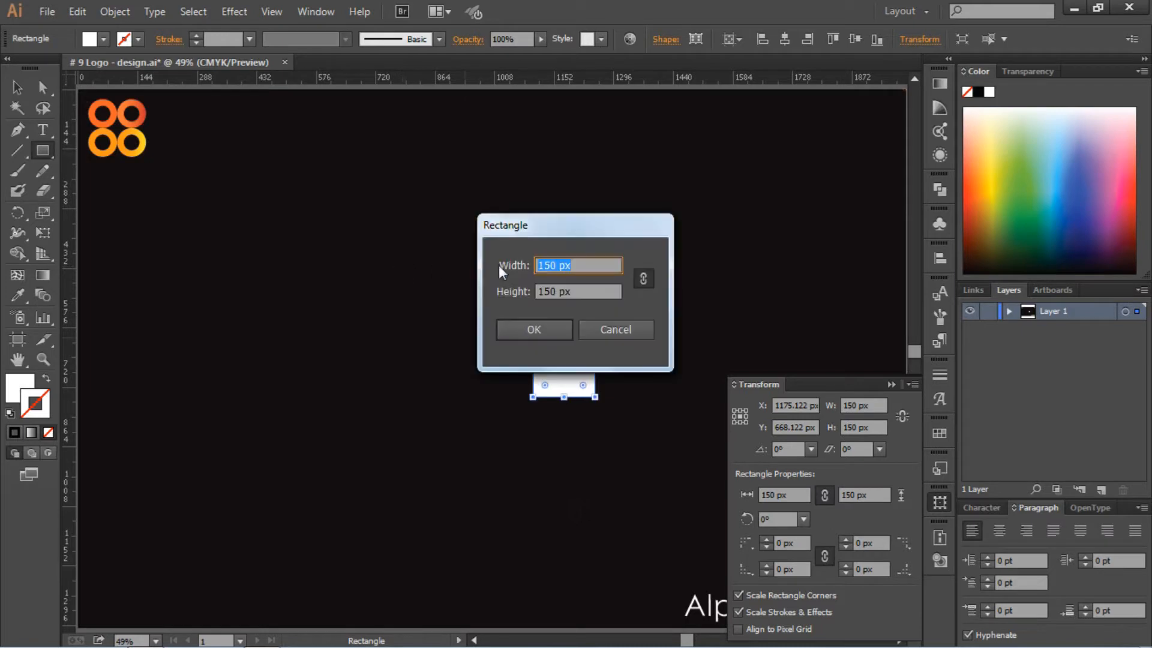
type("200")
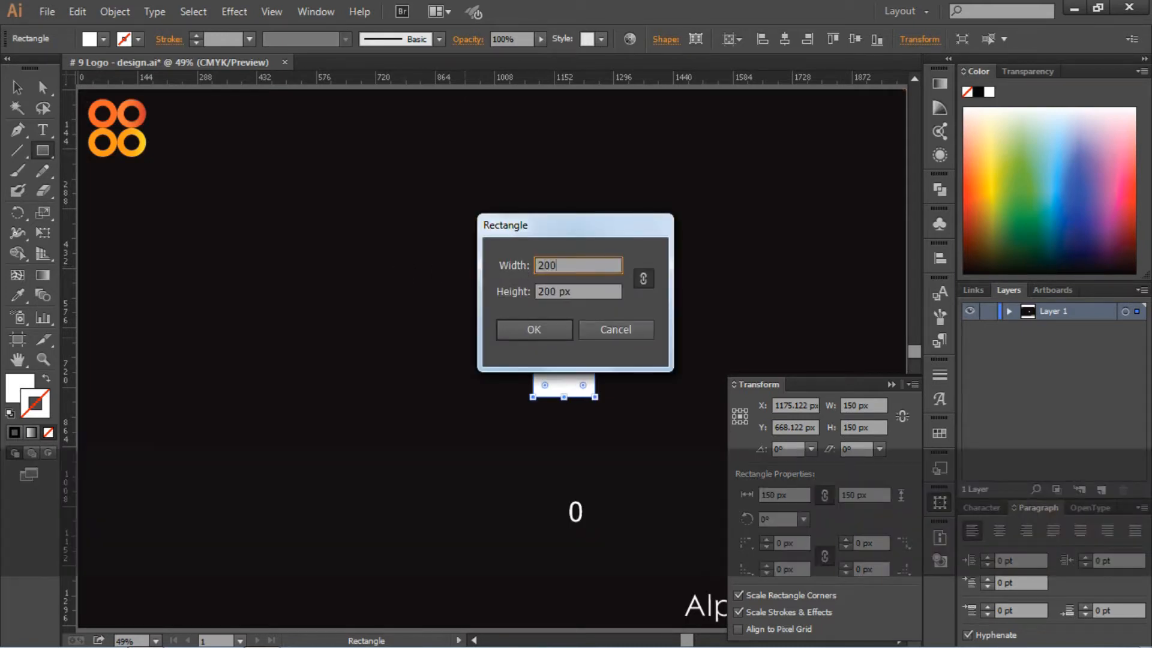
key("Return")
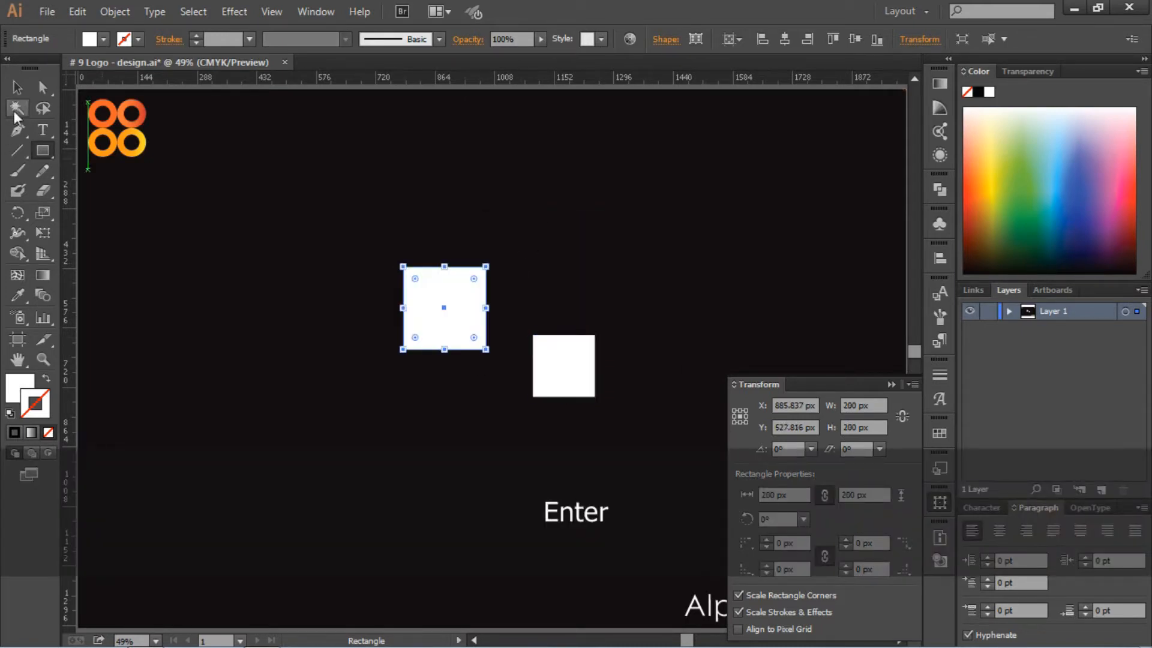
Move the 150 px square above the larger one and rotate it 45° into a diamond
left_click(16, 92)
left_click(430, 386)
left_click_drag(577, 379, 511, 224)
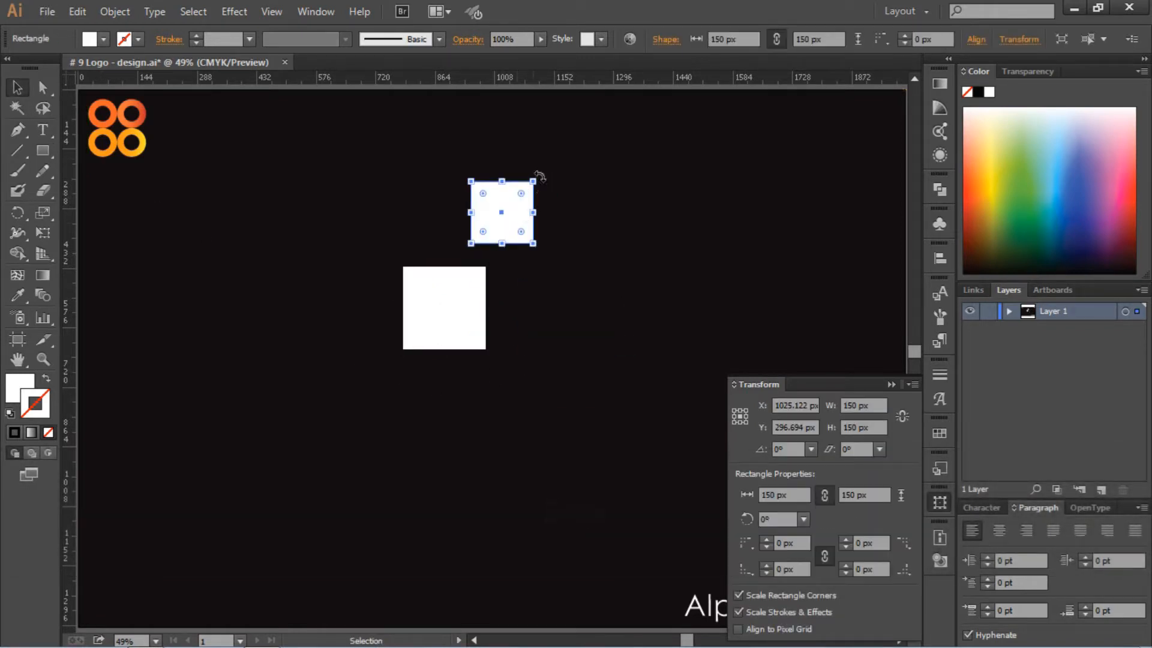
left_click_drag(540, 176, 510, 157)
Rotate the 200 px square 45° and place it directly beneath the small diamond, tip to tip
left_click(461, 291)
left_click_drag(495, 258, 450, 241)
left_click(438, 207)
left_click_drag(463, 304, 521, 317)
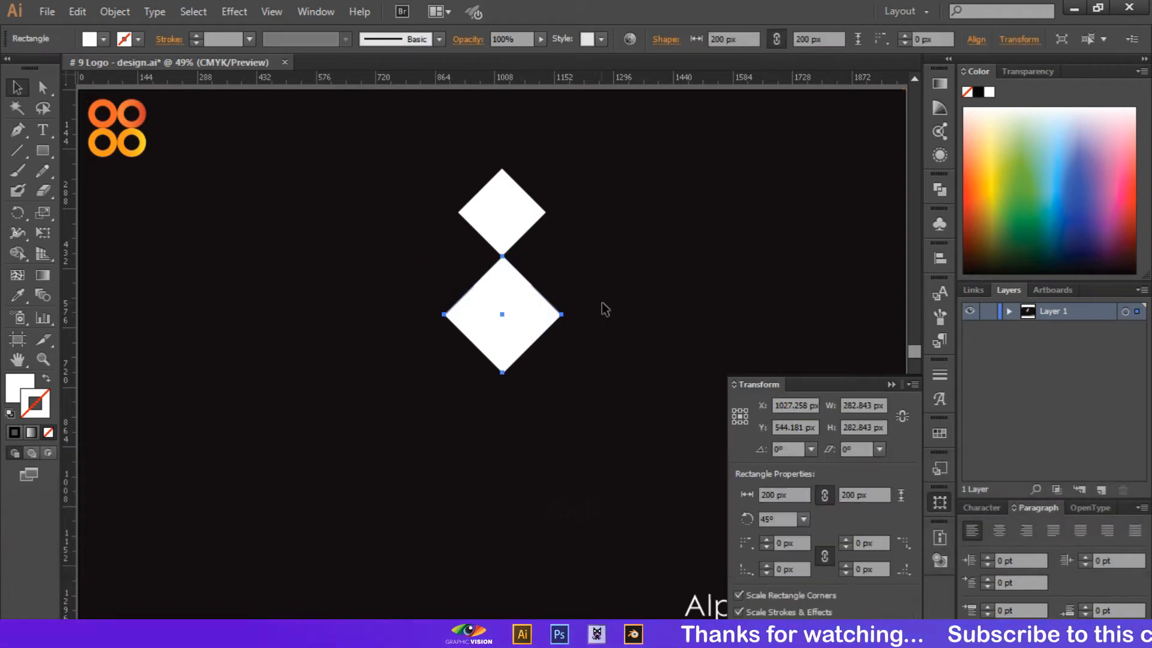
Shift the small diamond slightly down and right, and realign the large diamond beneath it so their tips meet
left_click(602, 301)
left_click_drag(486, 222, 510, 237)
left_click_drag(437, 180, 546, 327)
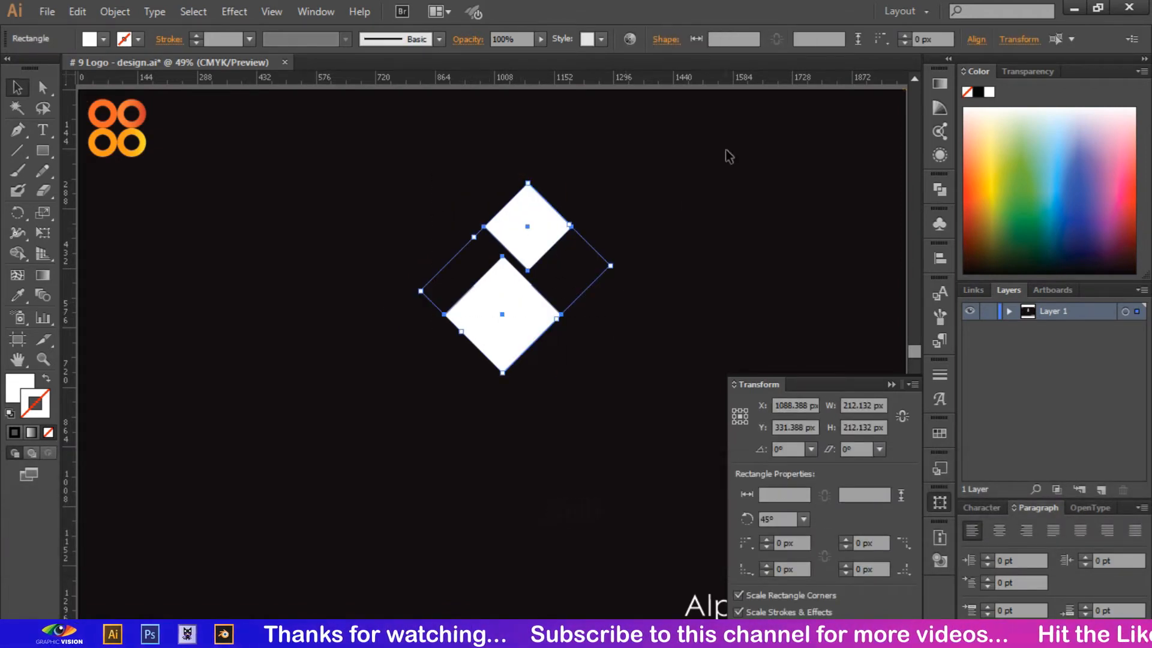
left_click(684, 297)
left_click_drag(506, 285, 527, 301)
left_click(638, 331)
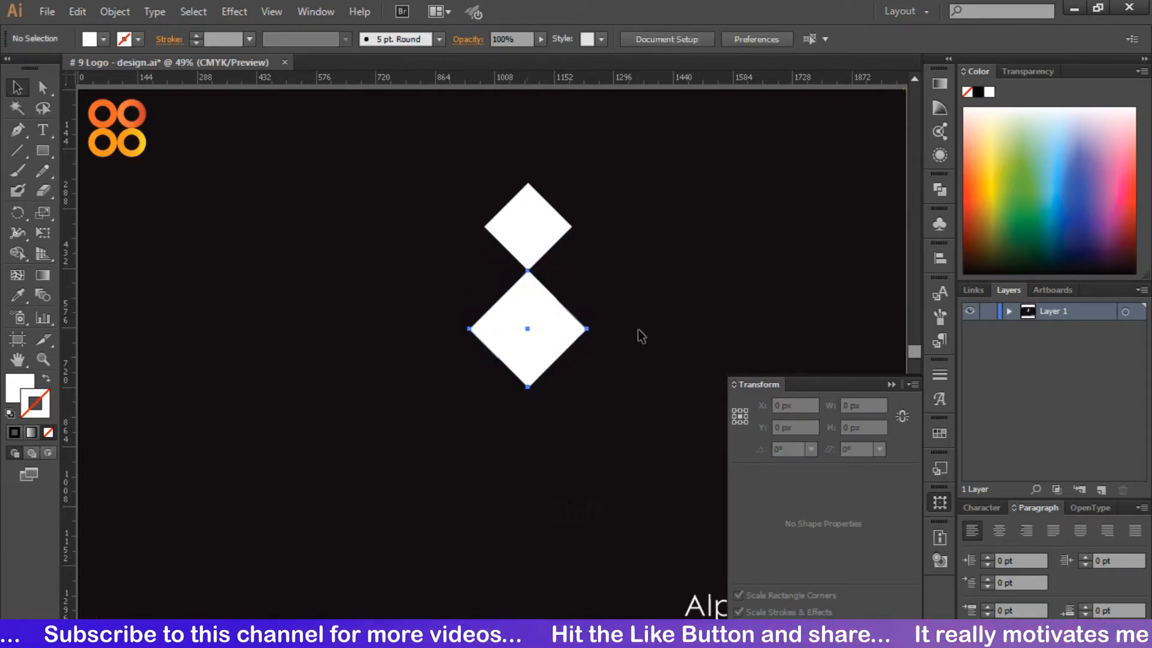
Delete the left corner anchor points of both diamonds, leaving two right-pointing triangles
left_click(44, 92)
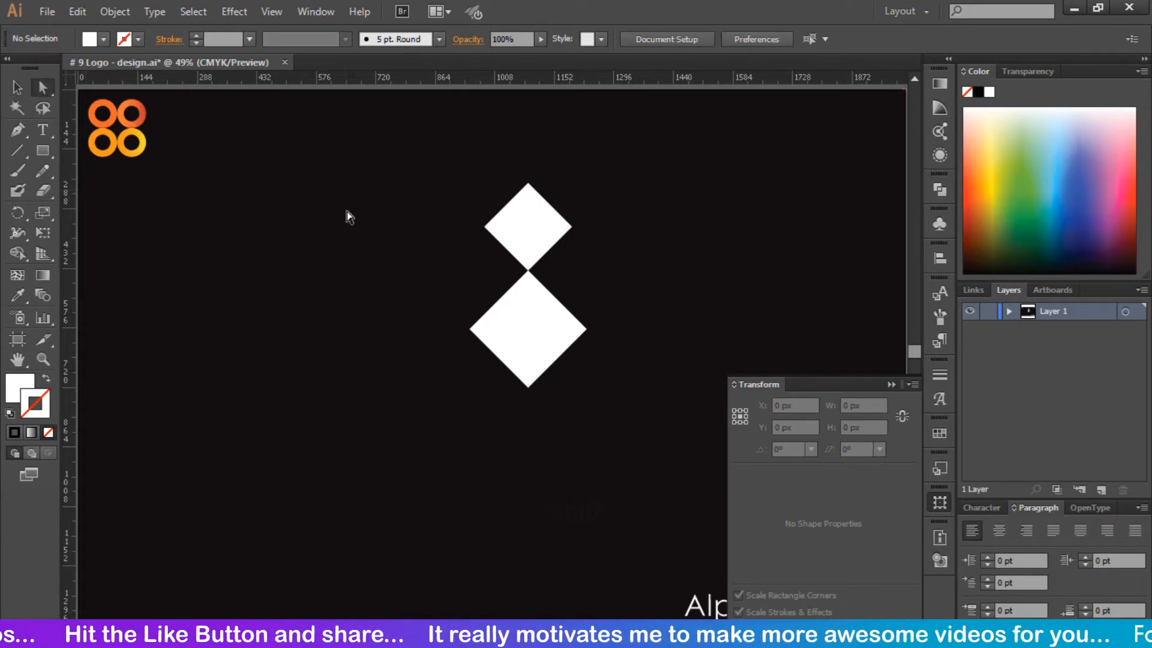
left_click_drag(382, 184, 504, 376)
key("Delete")
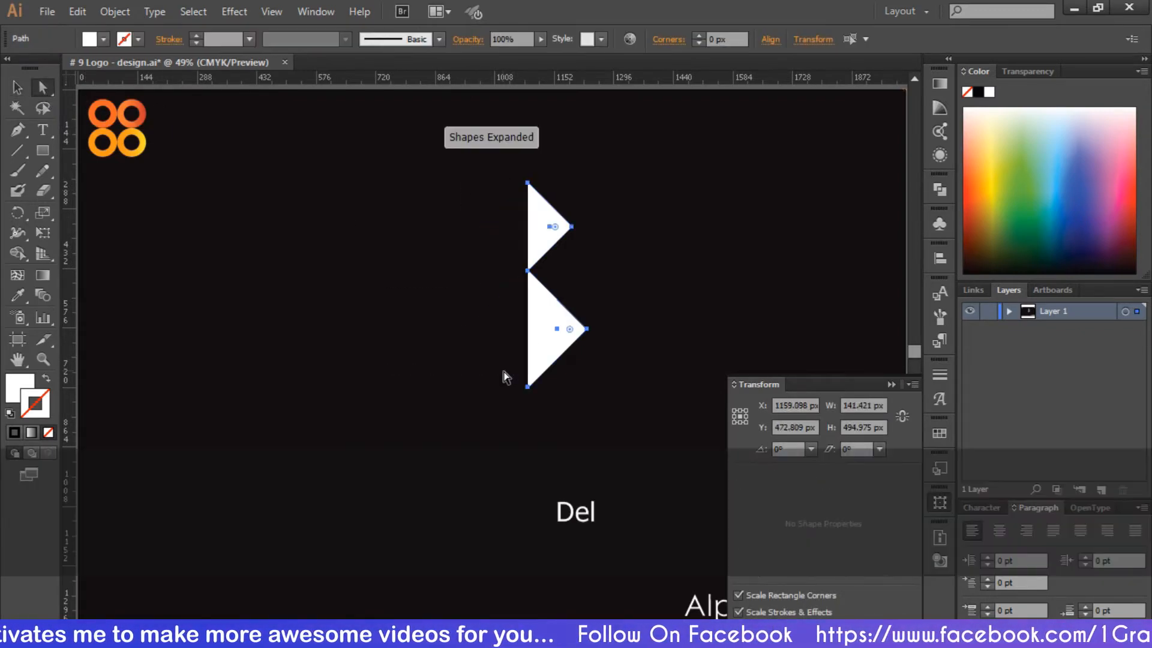
left_click(324, 269)
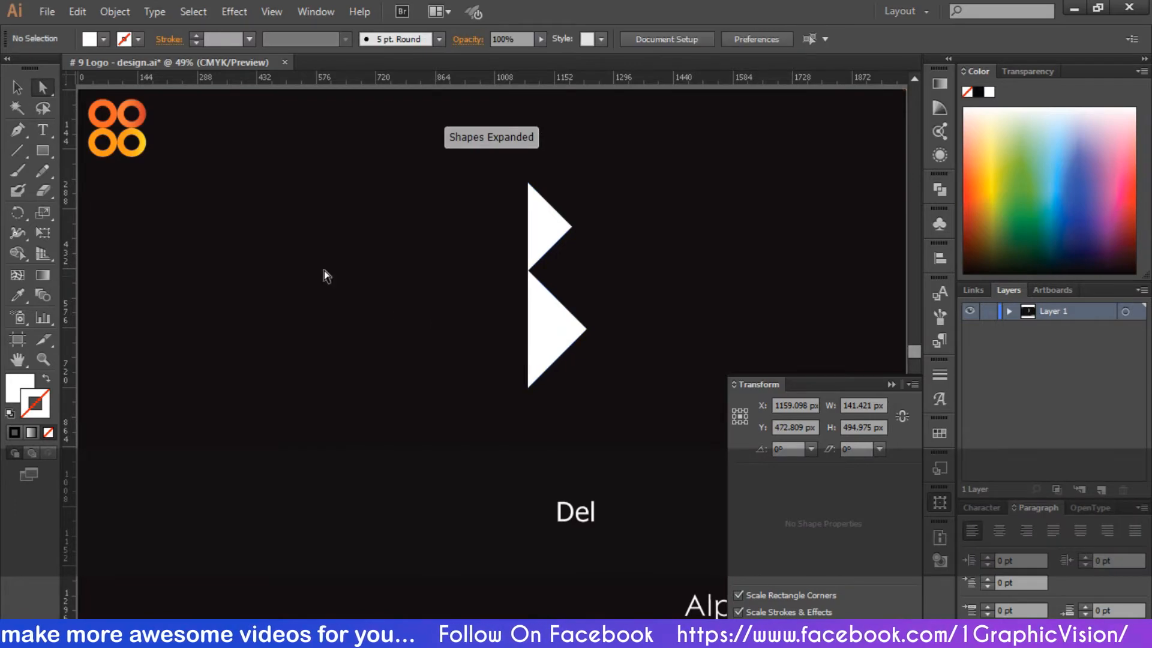
Draw a rectangle about 158 × 495 px against the triangles' flat left side, spanning their full height
left_click(45, 153)
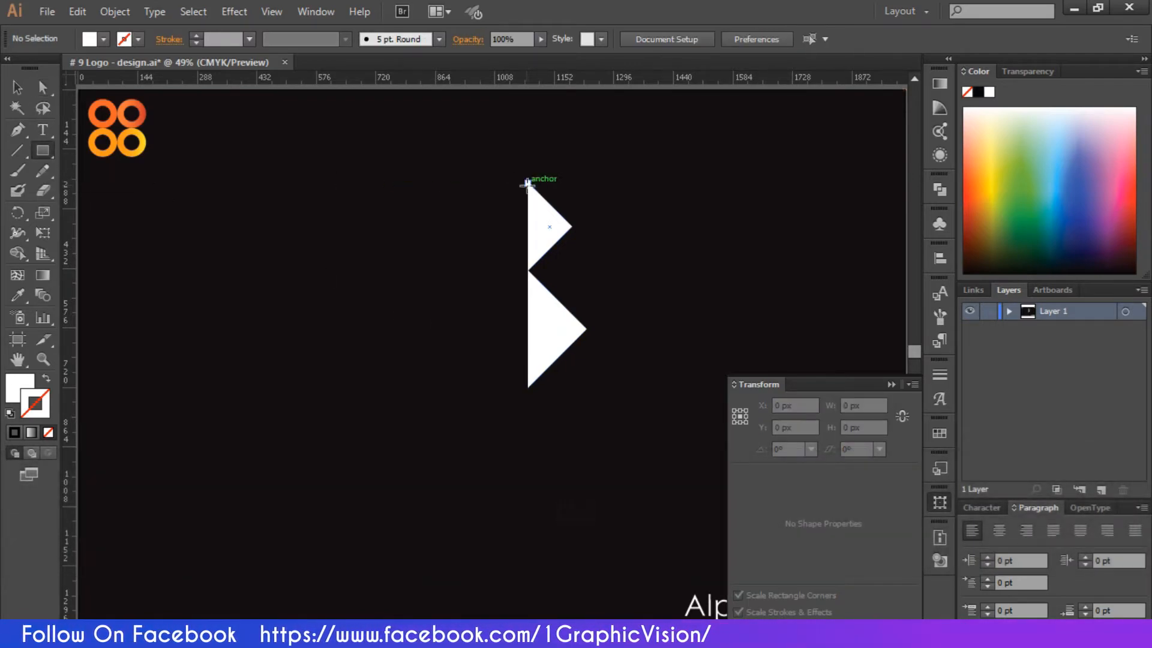
left_click_drag(526, 182, 462, 388)
left_click(17, 87)
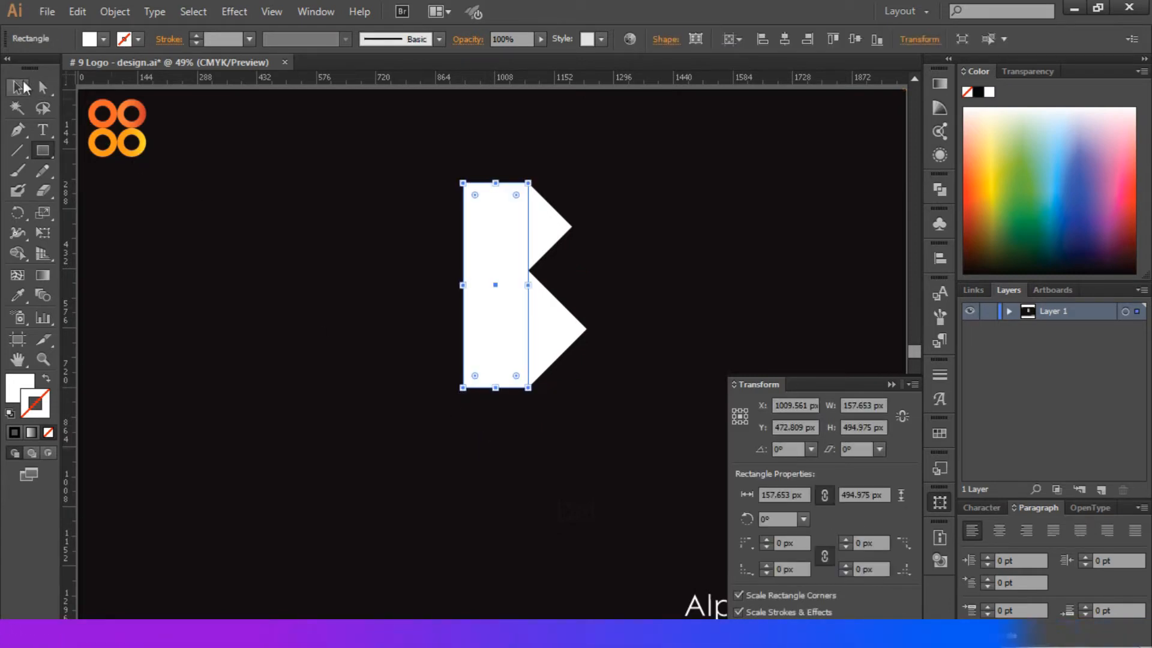
left_click(302, 276)
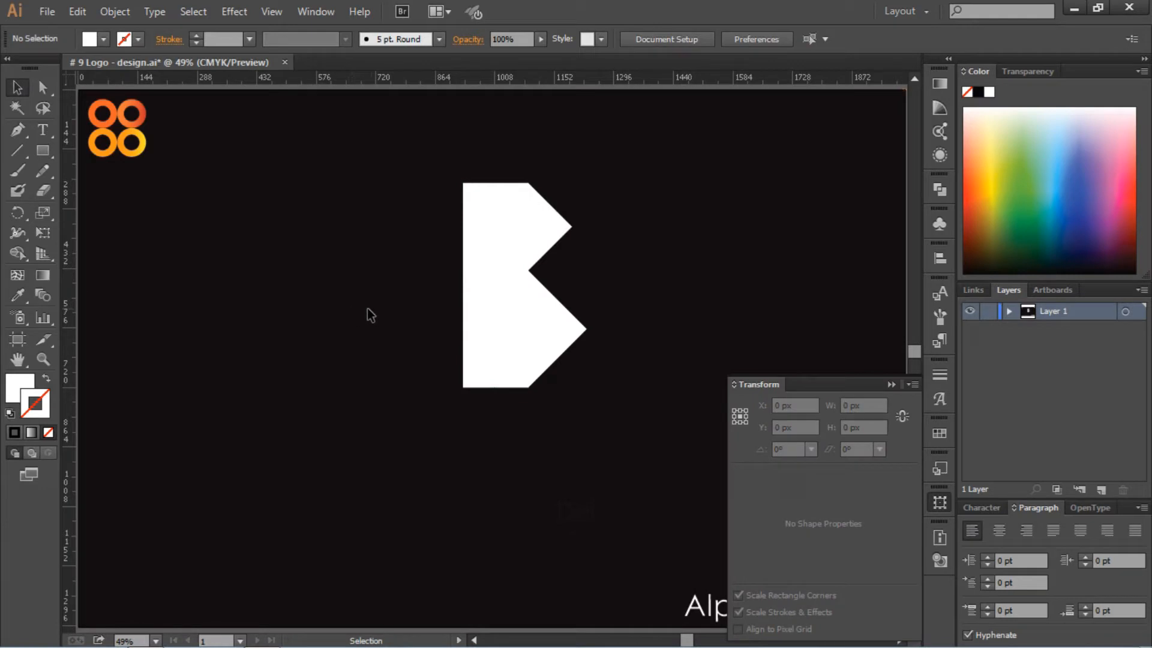
Widen the rectangle slightly by extending its left edge outward
left_click(476, 356)
left_click_drag(465, 286, 455, 286)
left_click(393, 254)
Unite the rectangle and both triangles into a single letter B shape with Pathfinder
left_click_drag(452, 191, 457, 193)
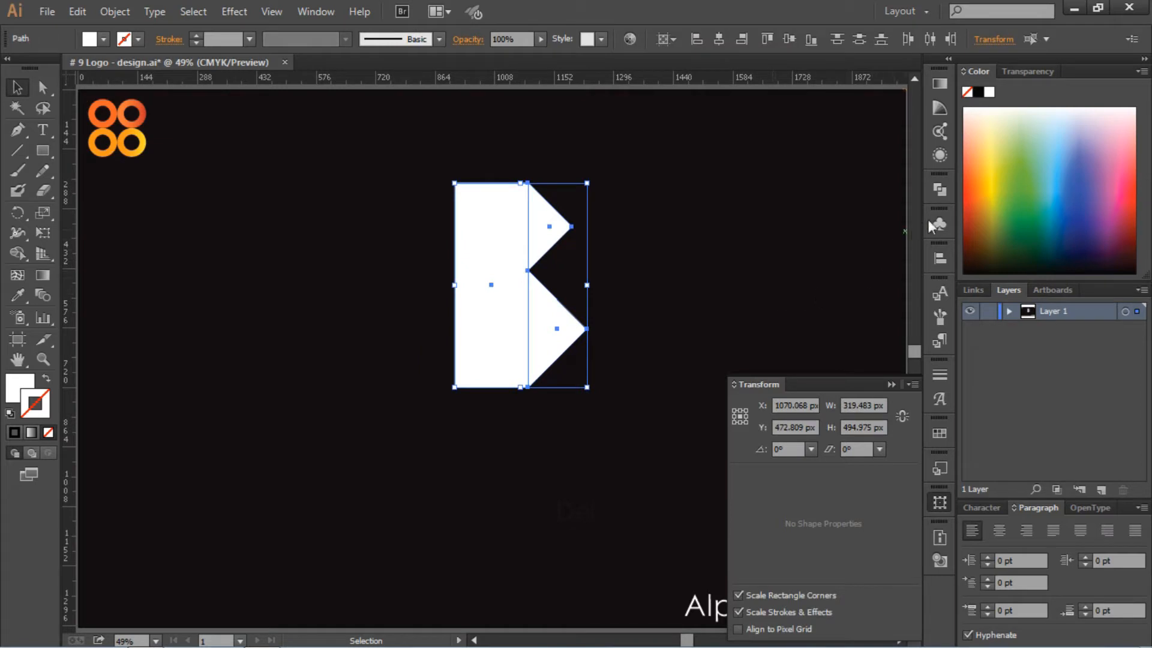
left_click(945, 191)
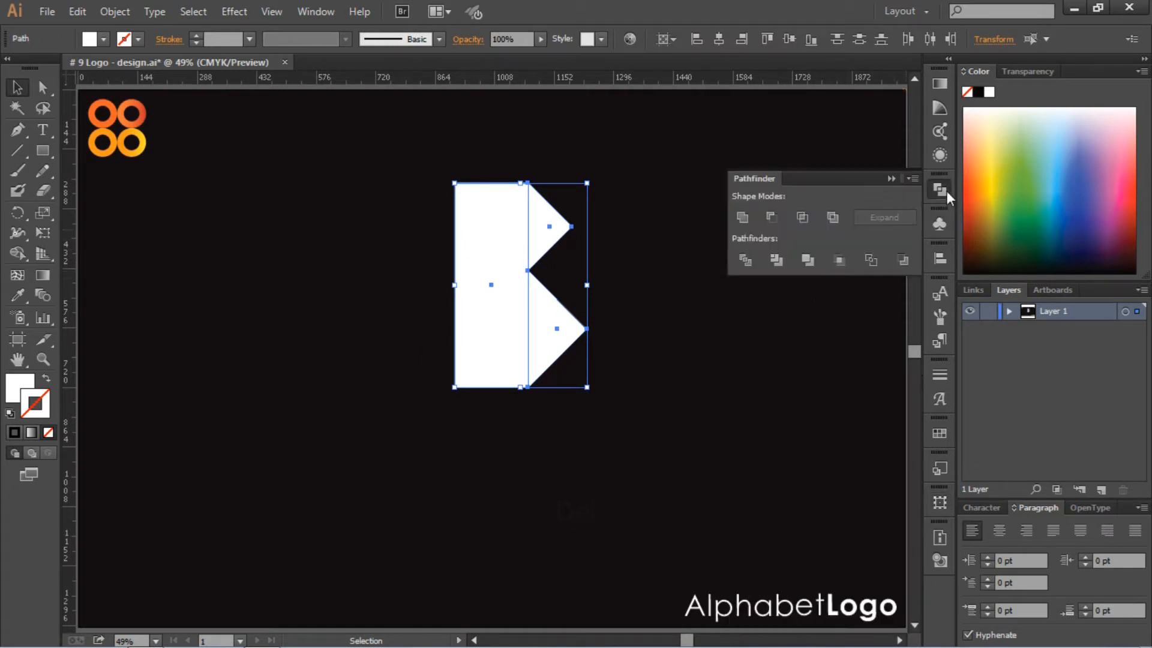
left_click(743, 217)
left_click(890, 178)
left_click(737, 277)
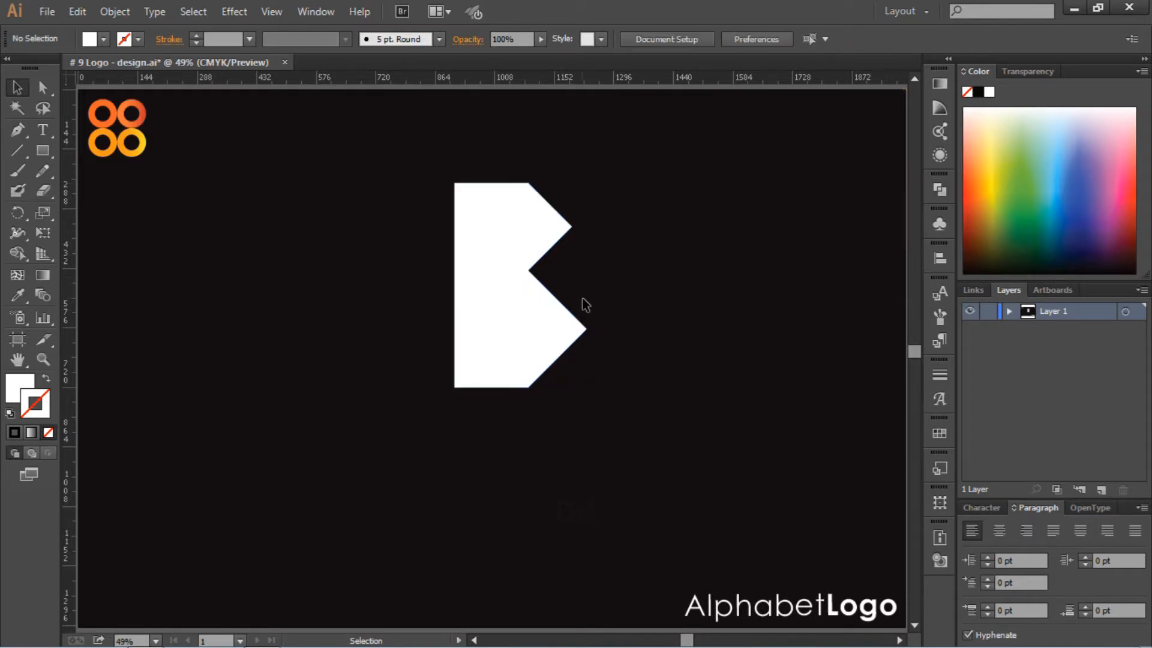
Center the B shape horizontally and vertically on the artboard
left_click(544, 307)
left_click(722, 40)
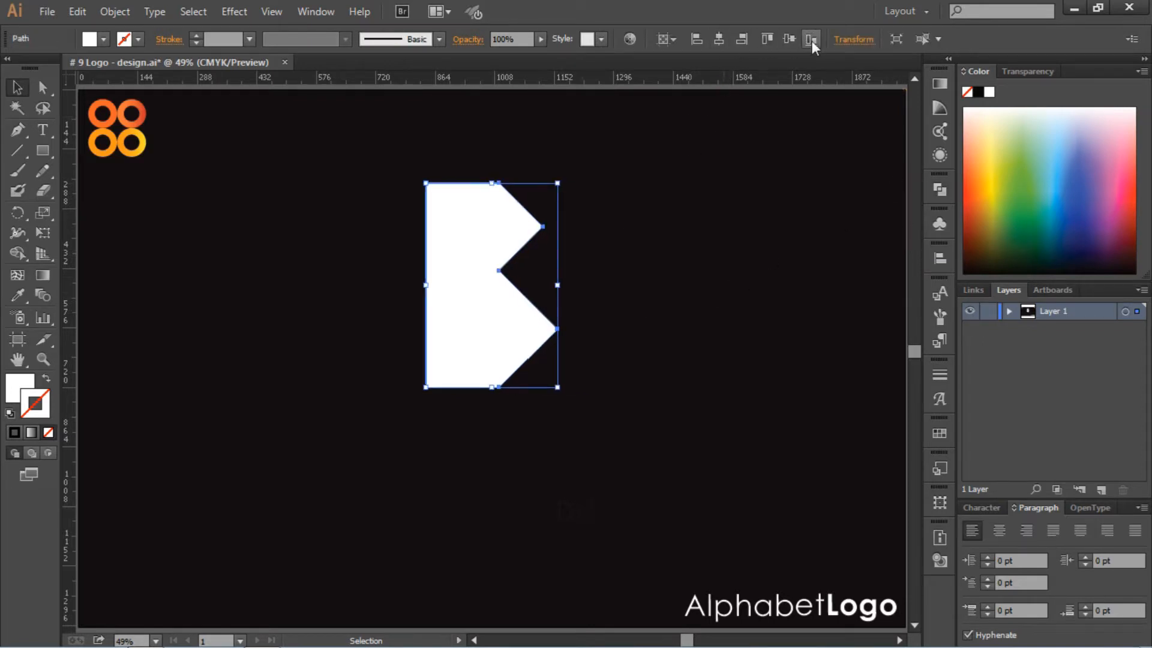
left_click(792, 39)
left_click(658, 468)
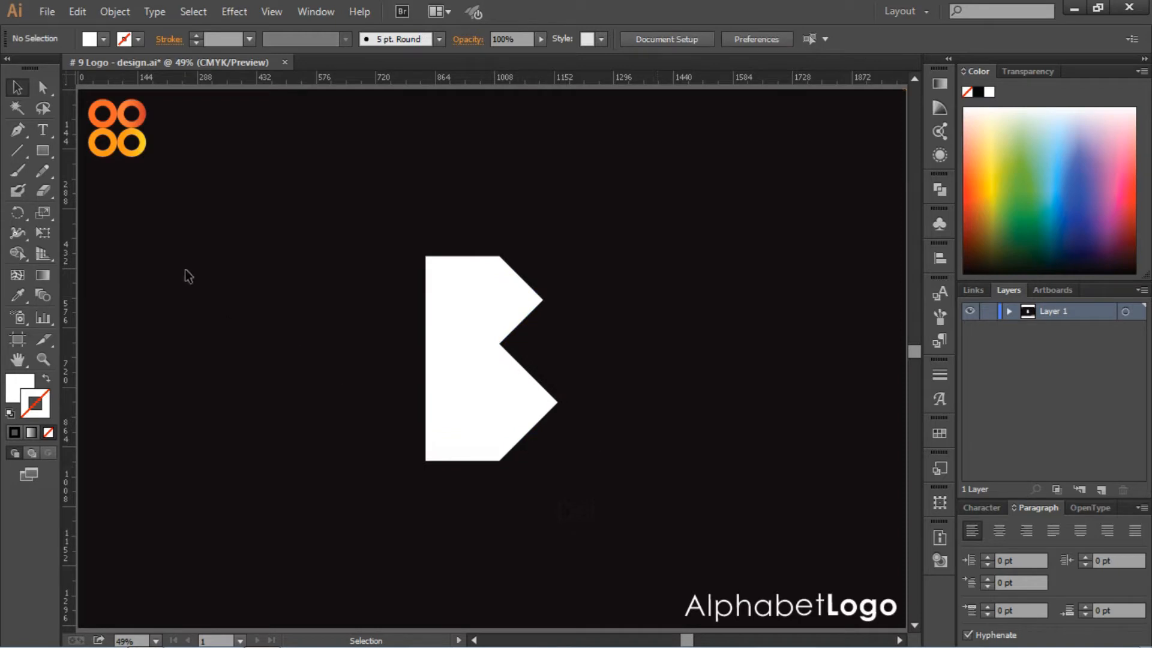
Draw an open Pen path along the B's bottom edge and up its lower-right 45° diagonal, overshooting the shape at both ends
left_click(23, 135)
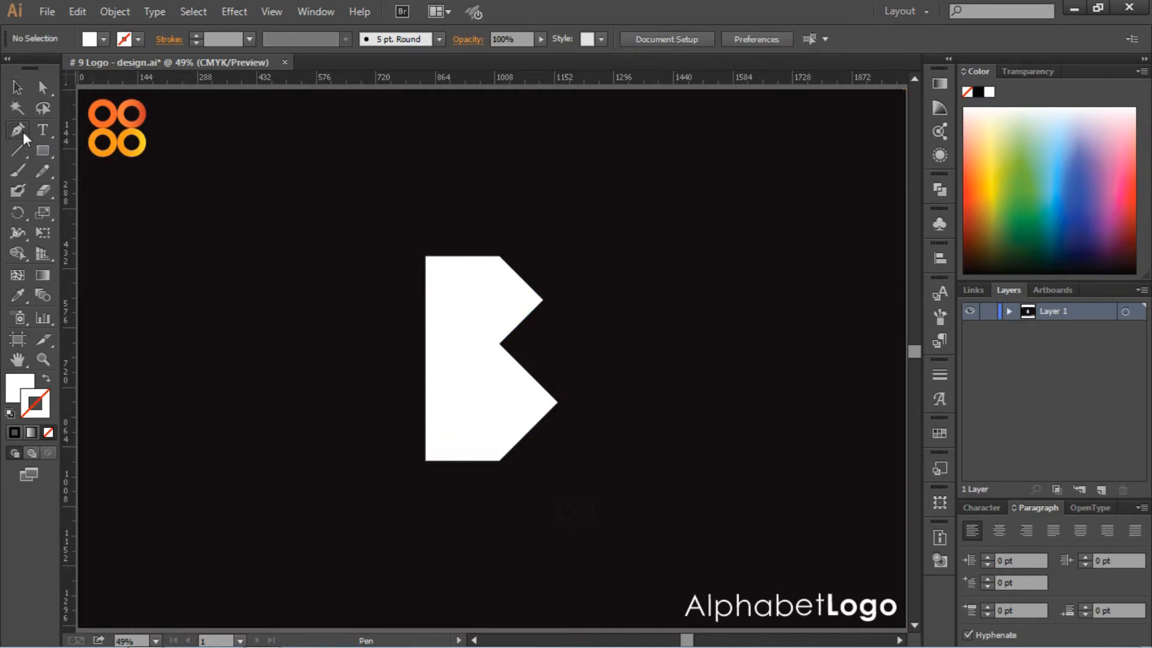
left_click(367, 461)
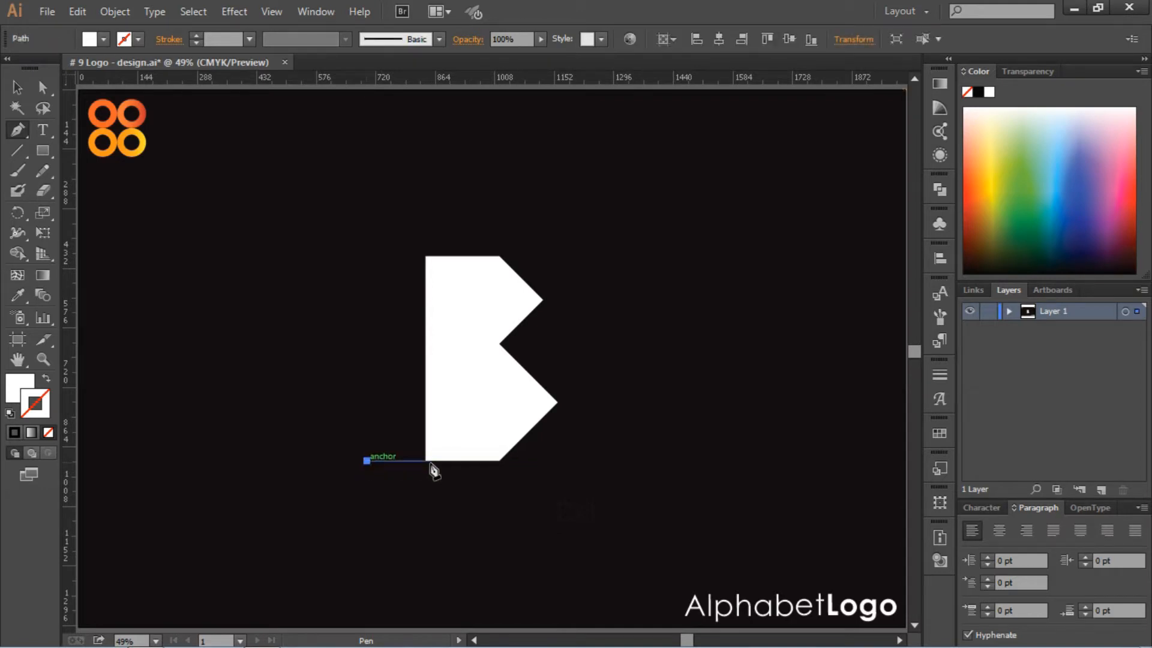
left_click(499, 461)
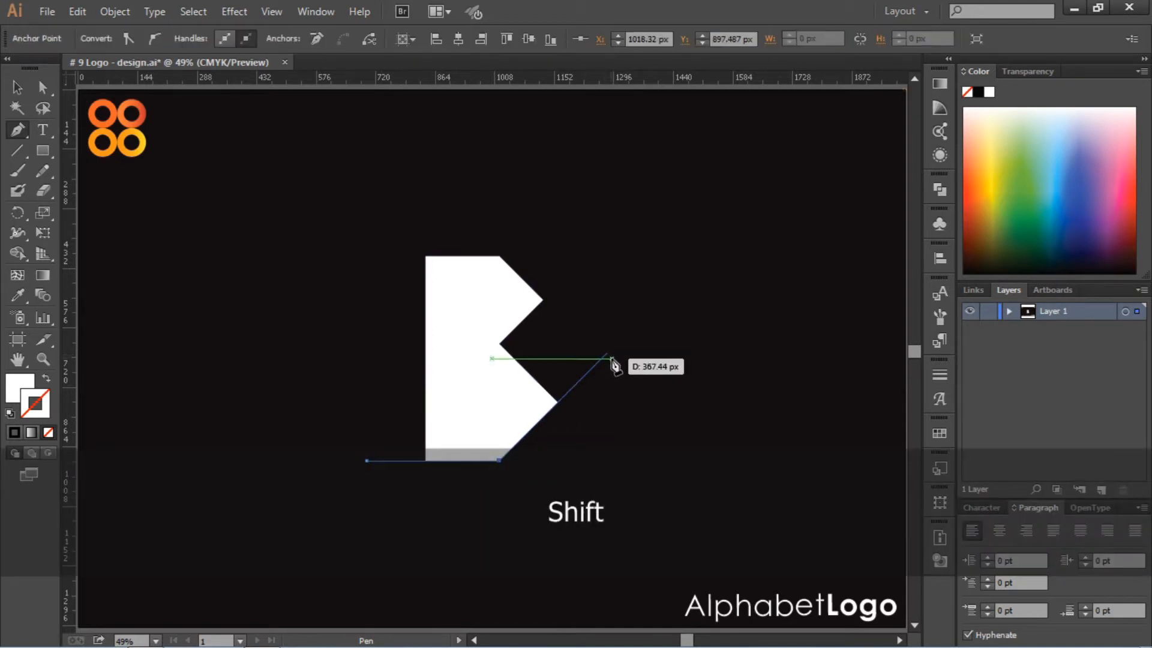
left_click(606, 355)
key("p")
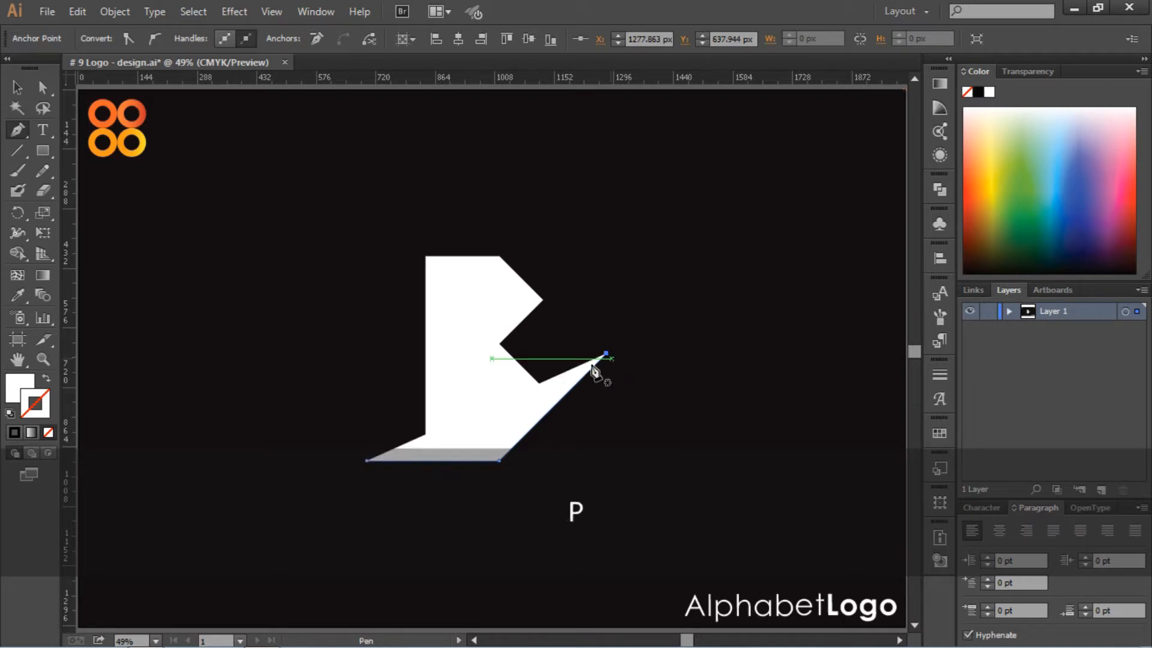
left_click(51, 94)
left_click(241, 306)
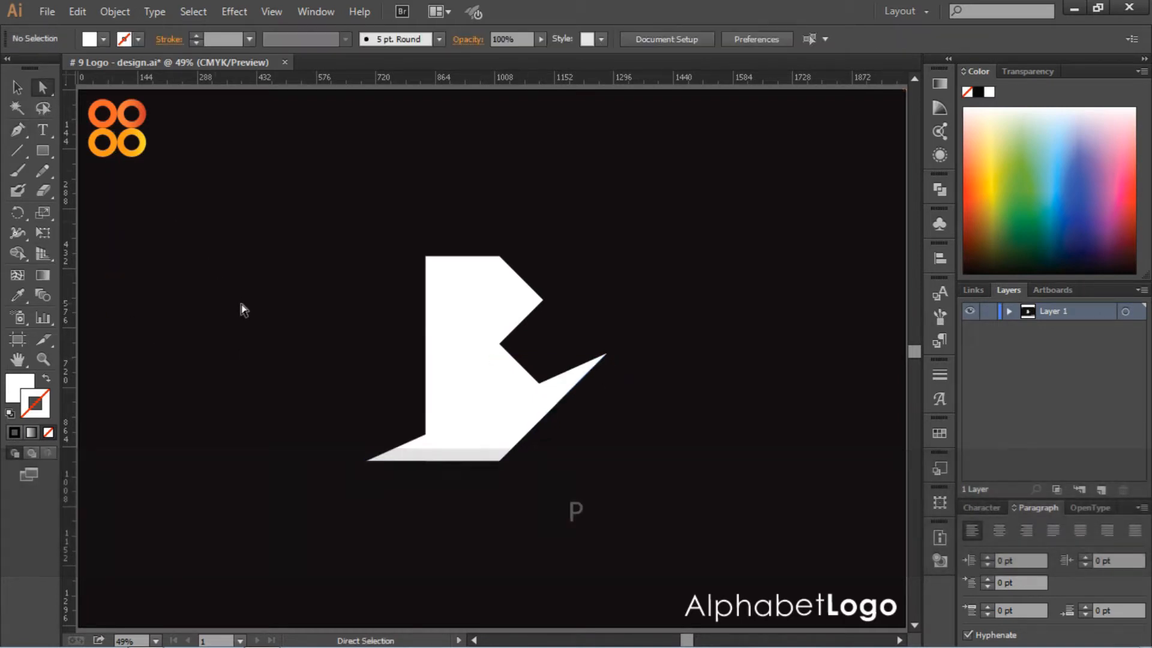
Remove the fill from the open path and give it a yellow-green stroke
left_click(19, 93)
left_click_drag(237, 361, 364, 511)
left_click_drag(318, 399, 381, 466)
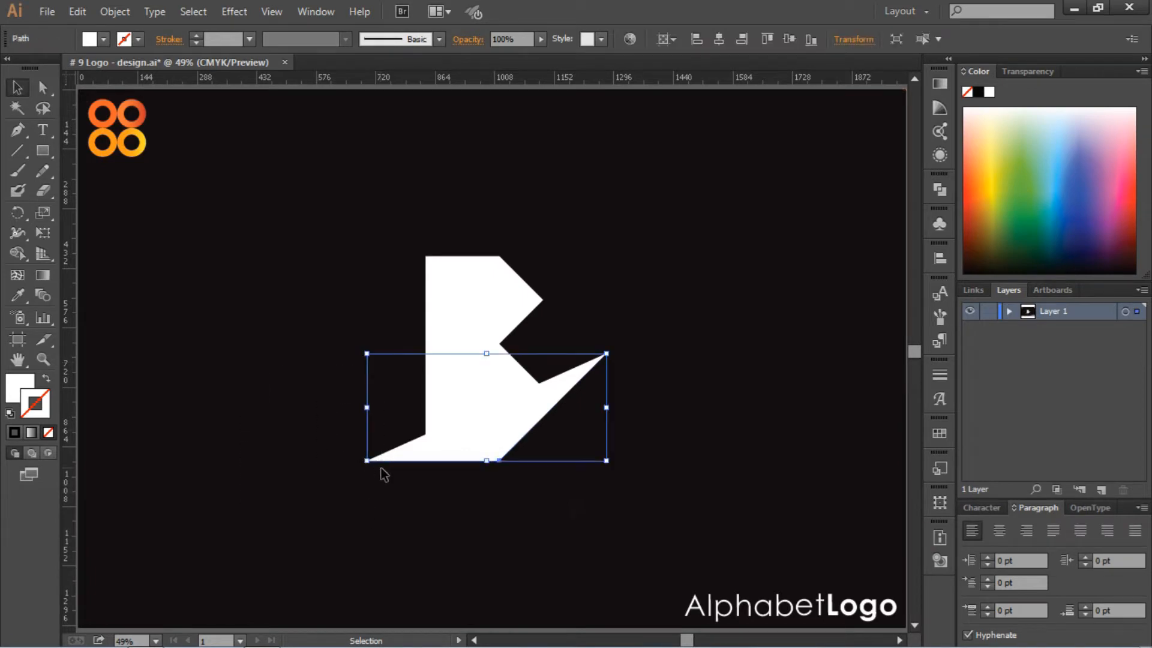
left_click(89, 39)
left_click(10, 67)
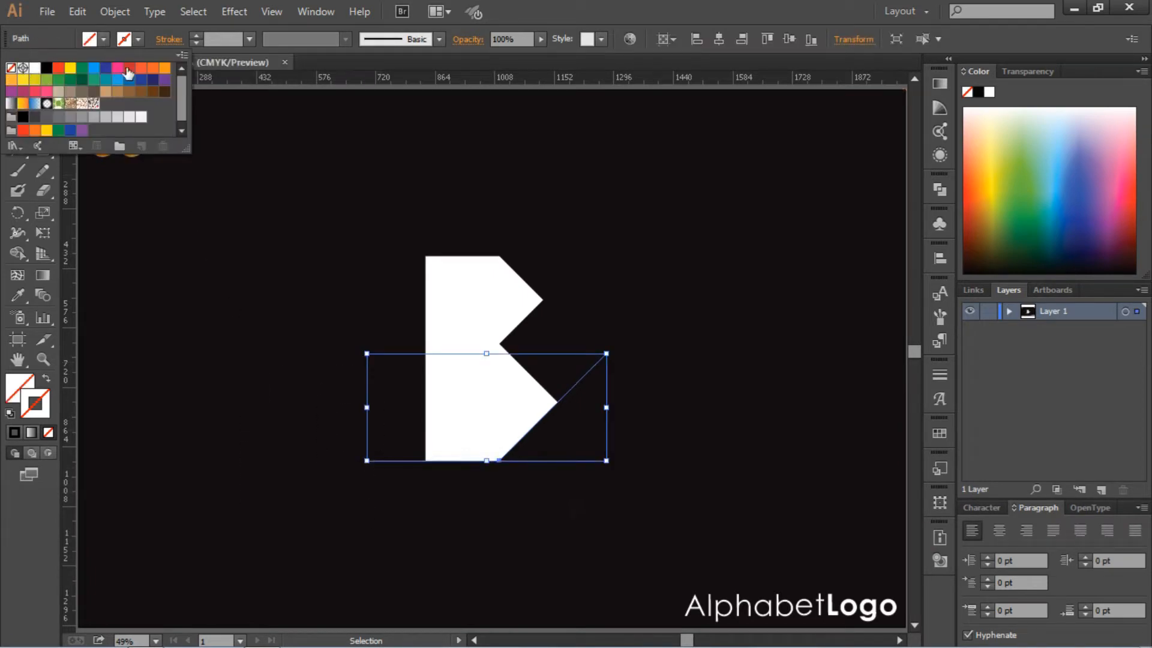
left_click(133, 41)
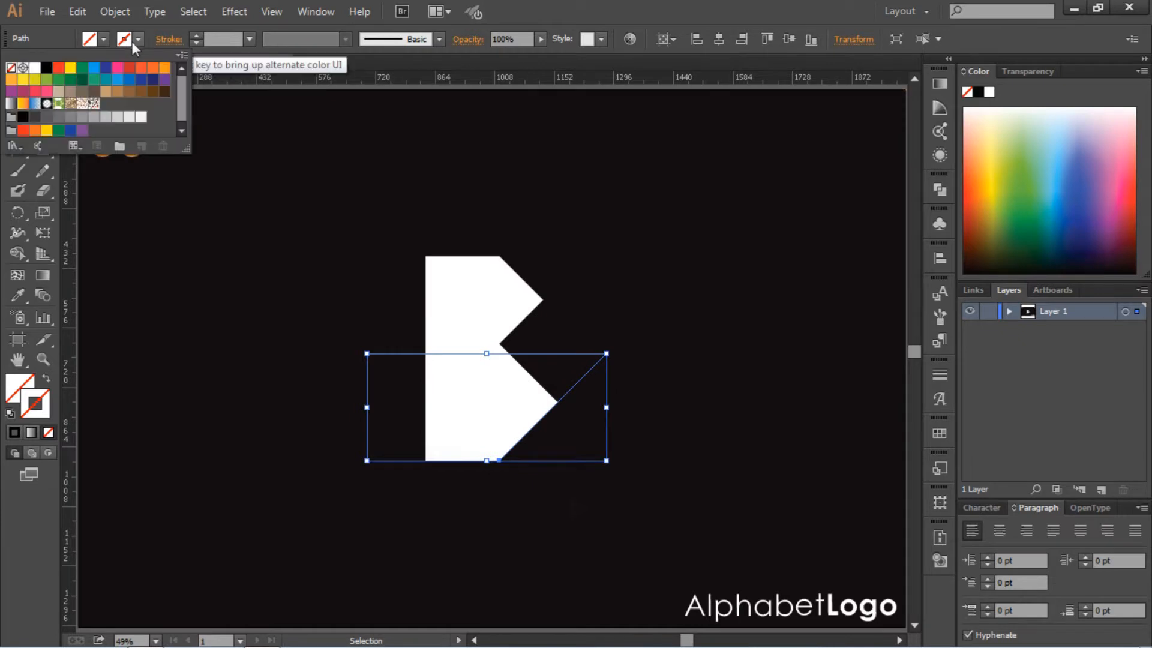
left_click(58, 68)
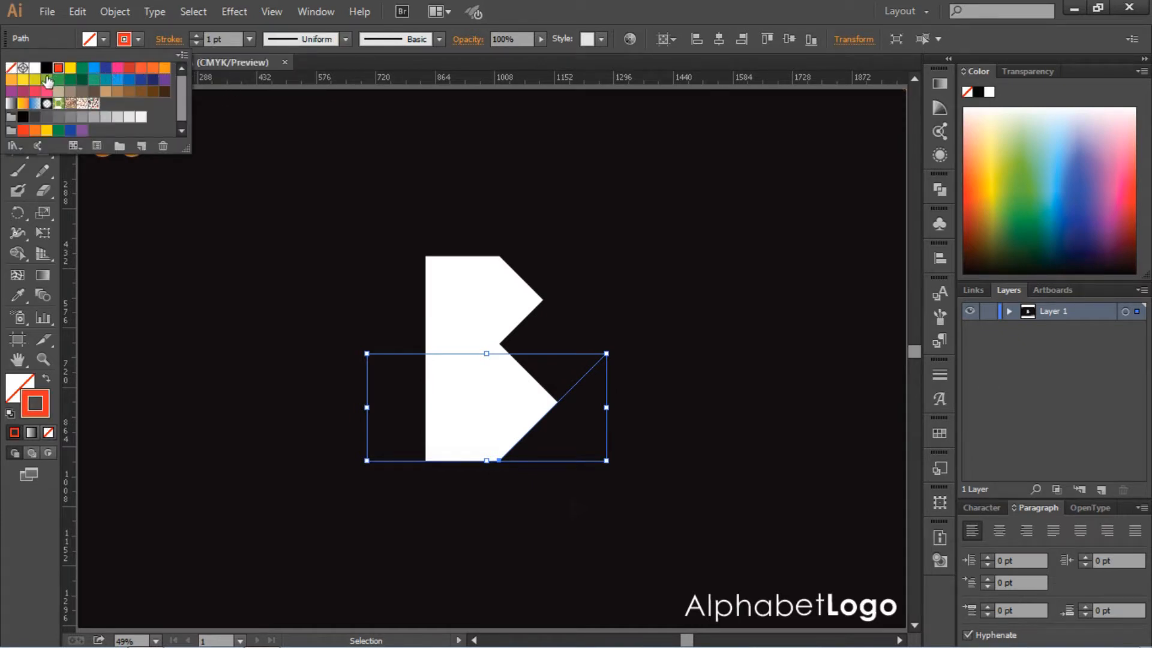
left_click(48, 79)
left_click(230, 39)
type("12")
key("Return")
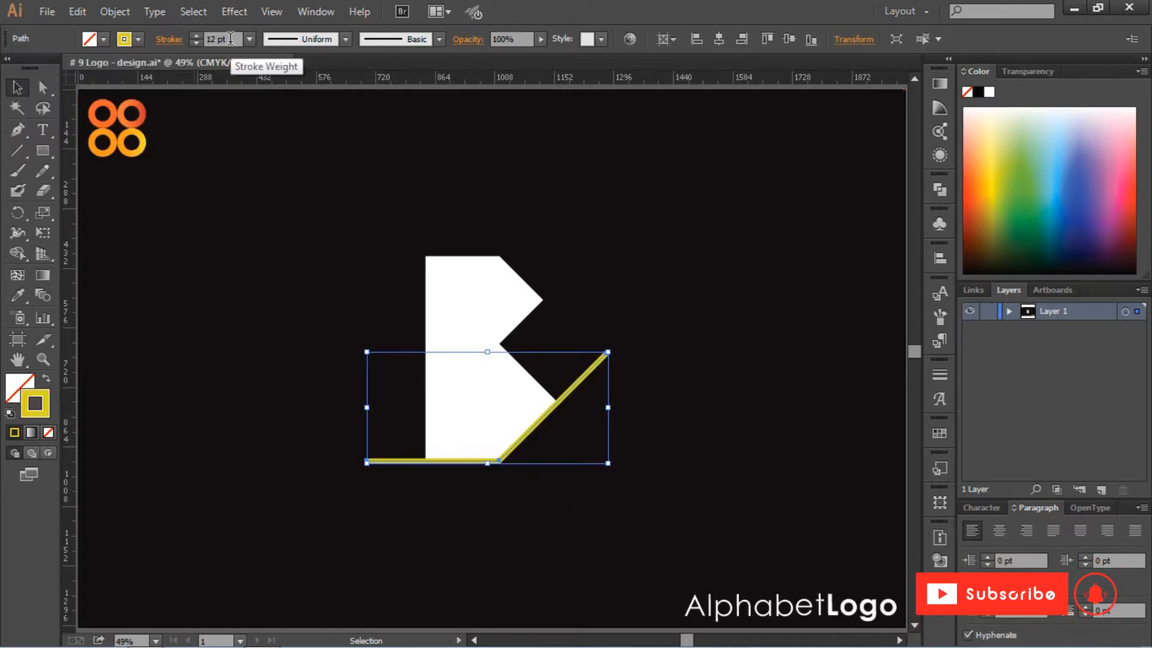
scroll(230, 38, "up", 19)
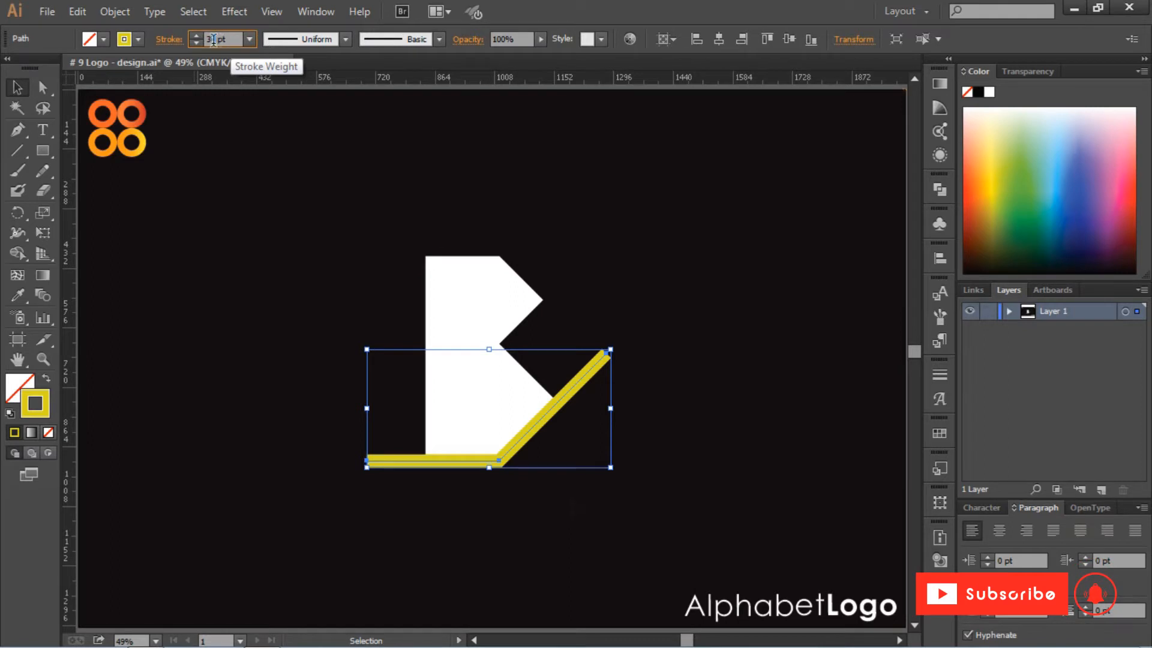
Set the yellow-green path's stroke weight to 64 pt and its opacity to 80%
double_click(213, 40)
type("64")
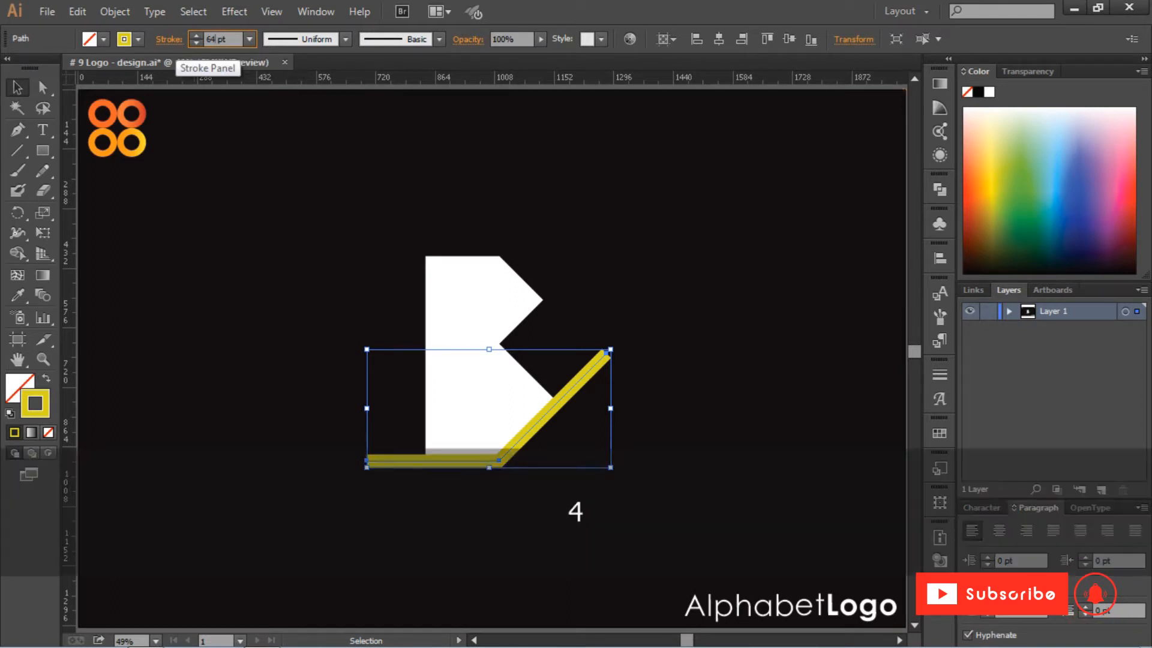
key("Return")
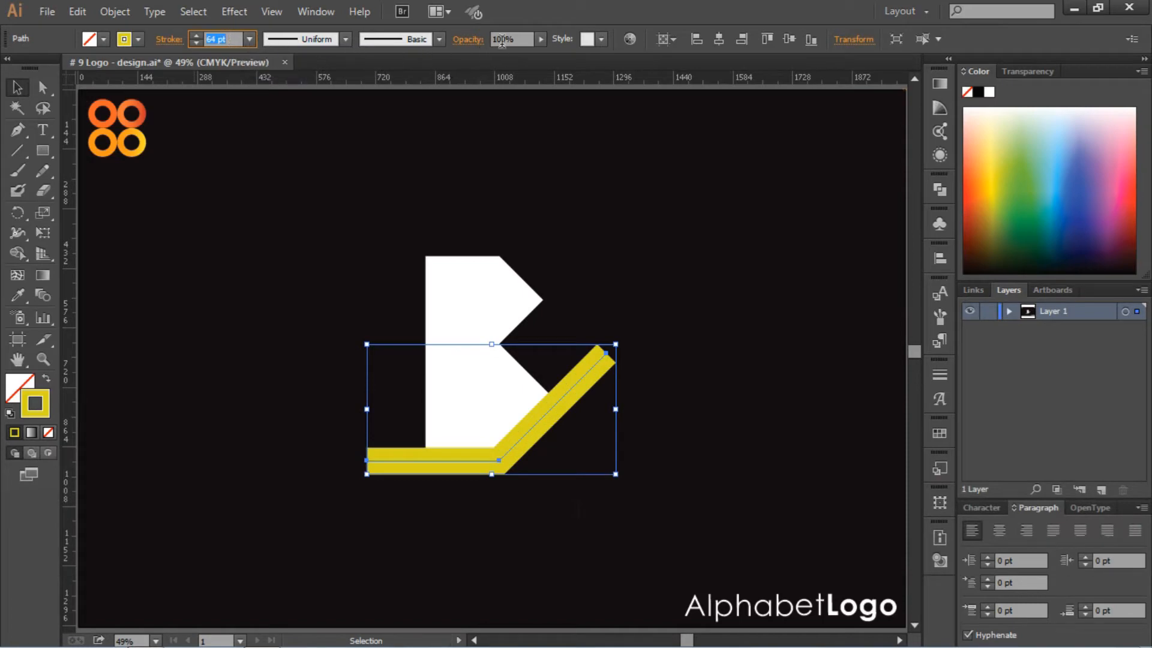
left_click(522, 38)
scroll(521, 38, "down", 19)
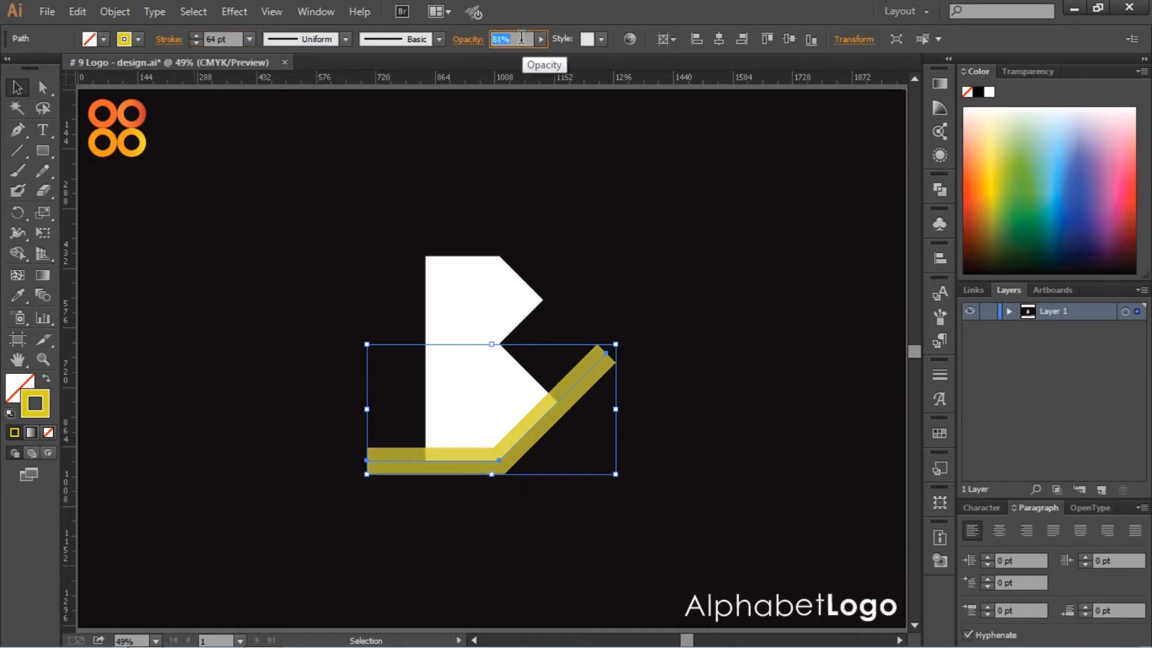
left_click(546, 181)
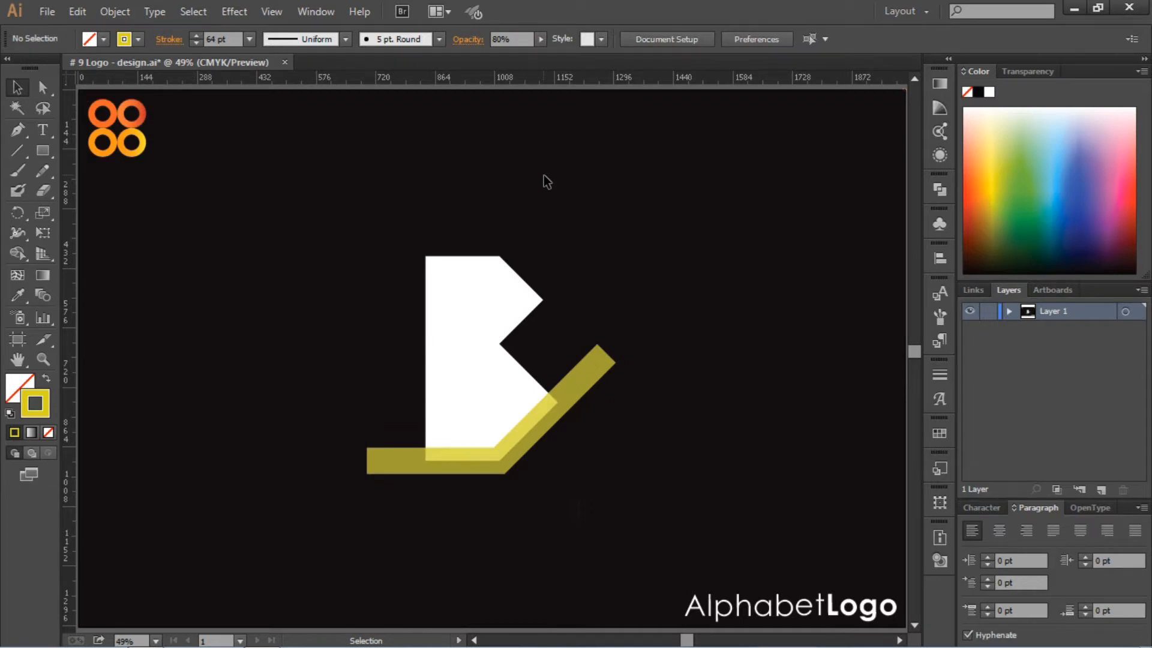
Duplicate the stroked path into a stack of four parallel, half-overlapping paths stepping upward from the B's bottom edge
key("ctrl+equal")
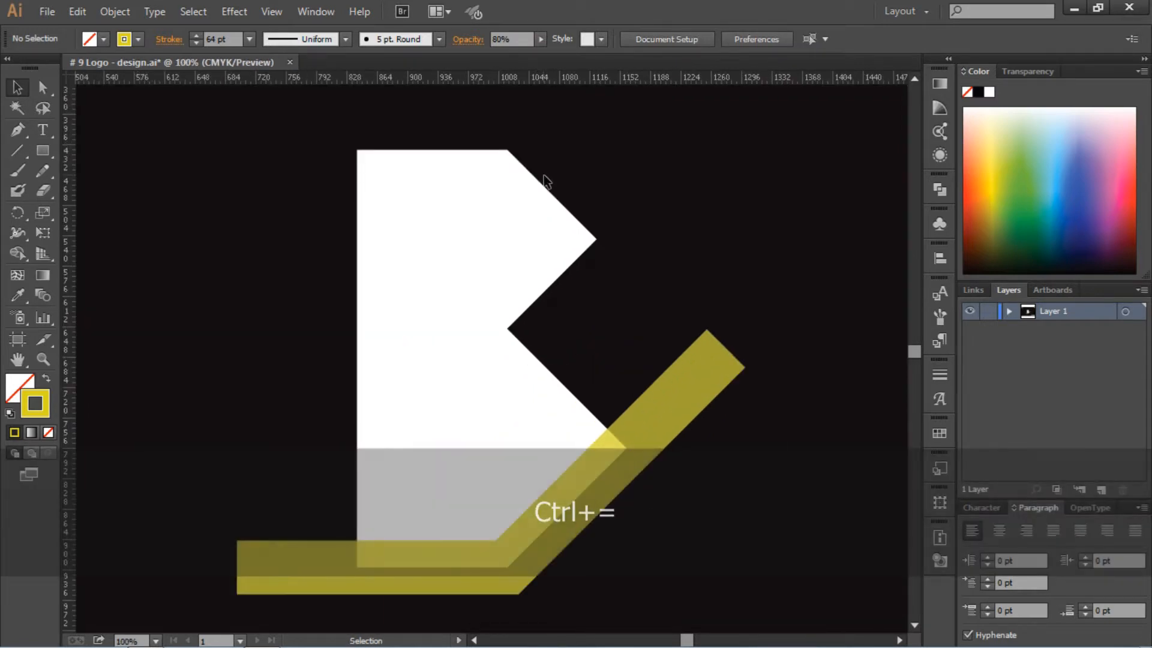
scroll(564, 240, "down", 3)
left_click(646, 325)
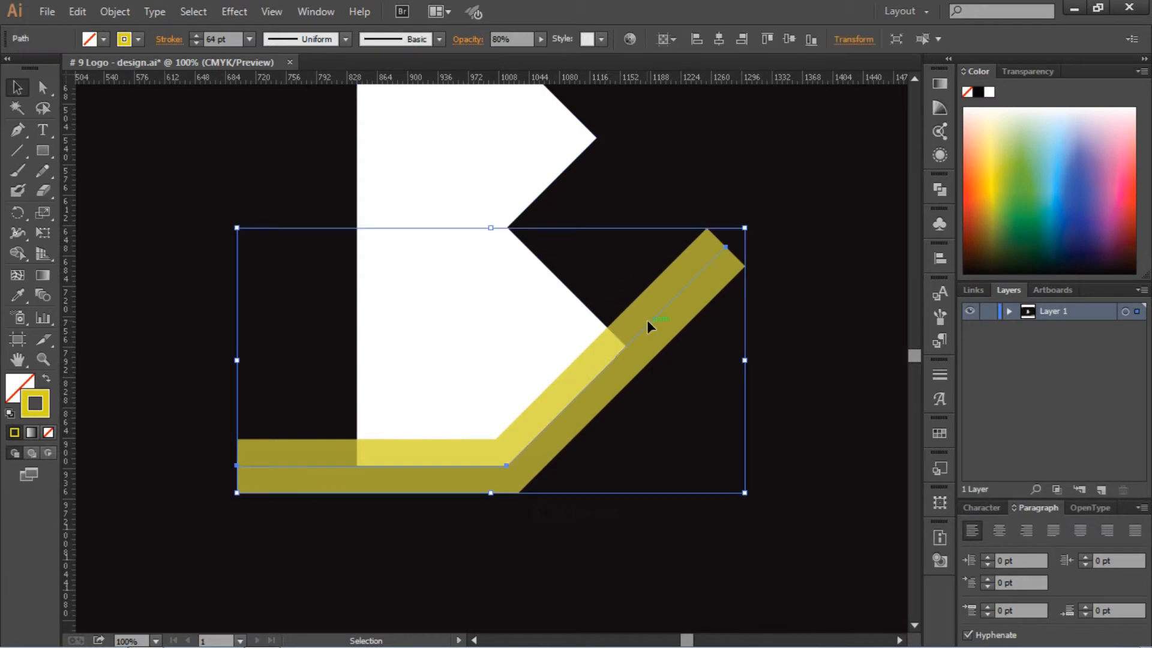
key("ctrl+equal")
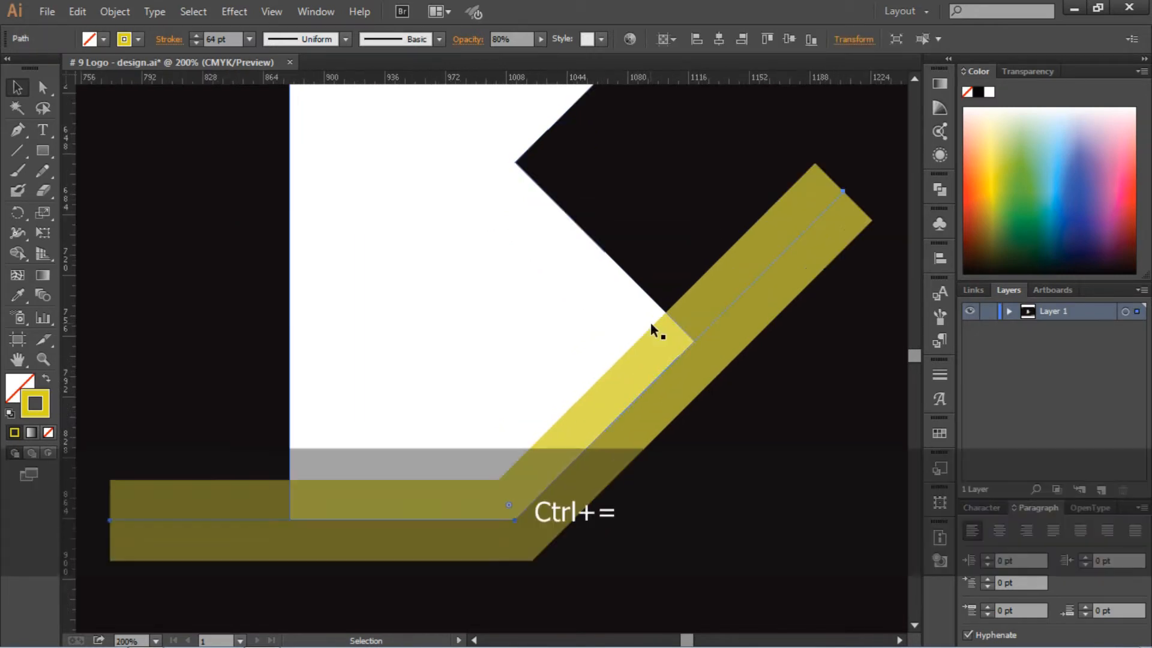
scroll(596, 301, "down", 1)
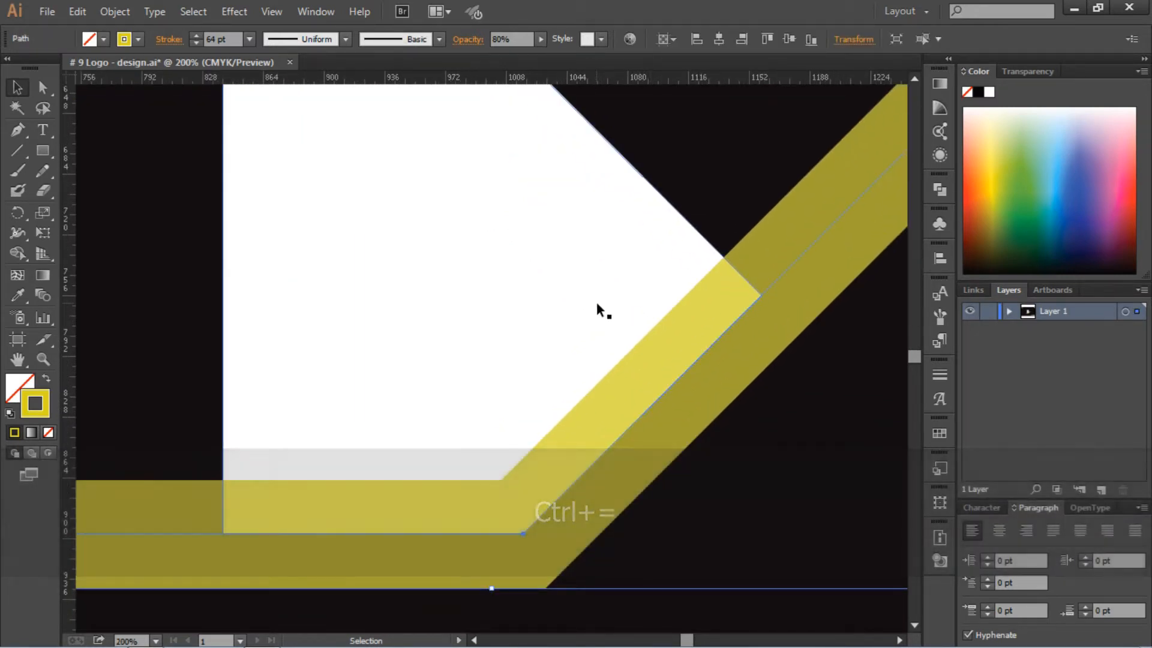
key("ctrl+minus")
left_click(795, 444)
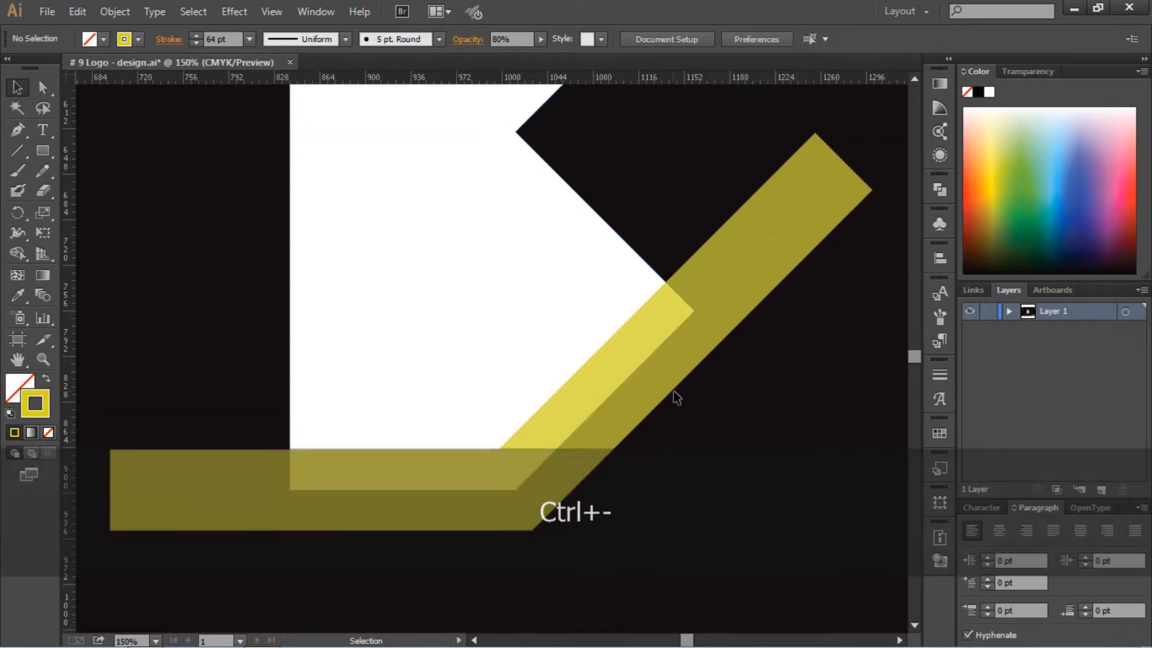
left_click(609, 400)
key("ctrl+c")
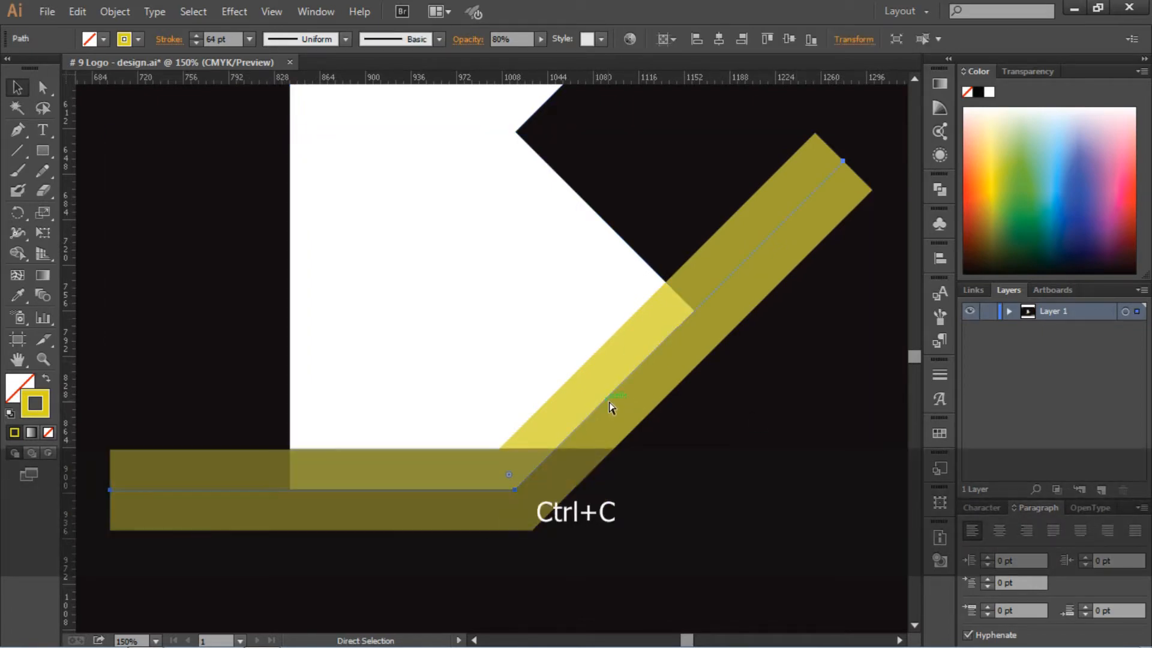
key("ctrl+v")
left_click_drag(310, 195, 473, 458)
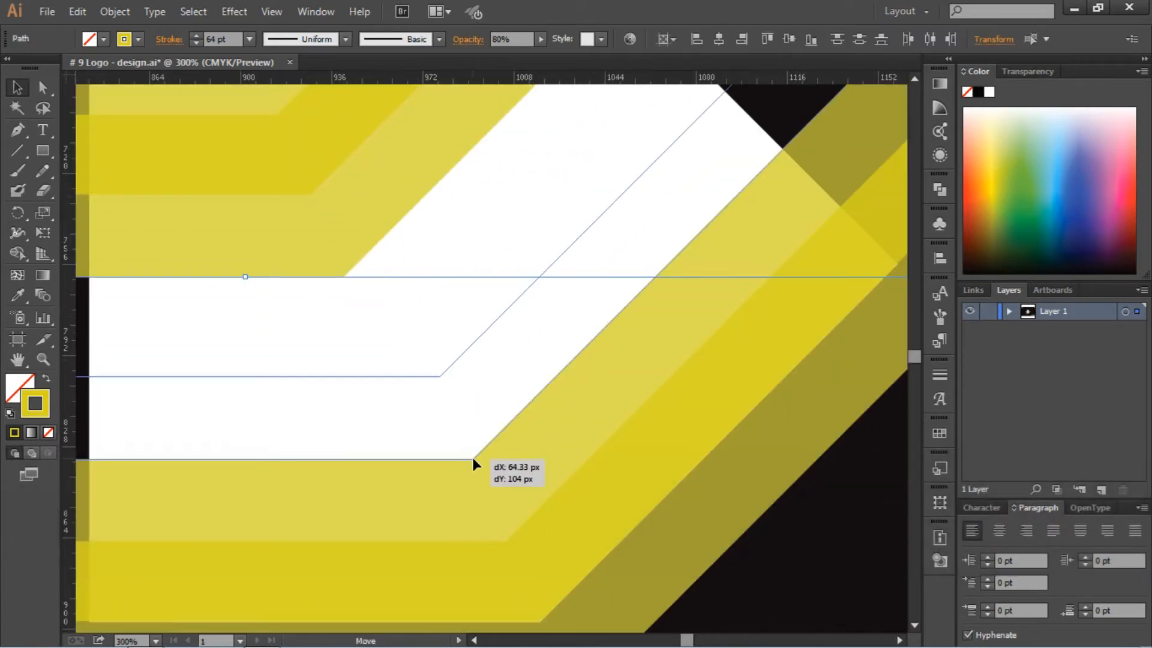
Duplicate the four stacked paths and snap the copies directly above them, continuing the same half-overlapping spacing
key("ctrl+minus")
key("ctrl+minus")
left_click_drag(219, 211, 198, 534)
key("ctrl+c")
key("ctrl+v")
left_click_drag(540, 578, 418, 259)
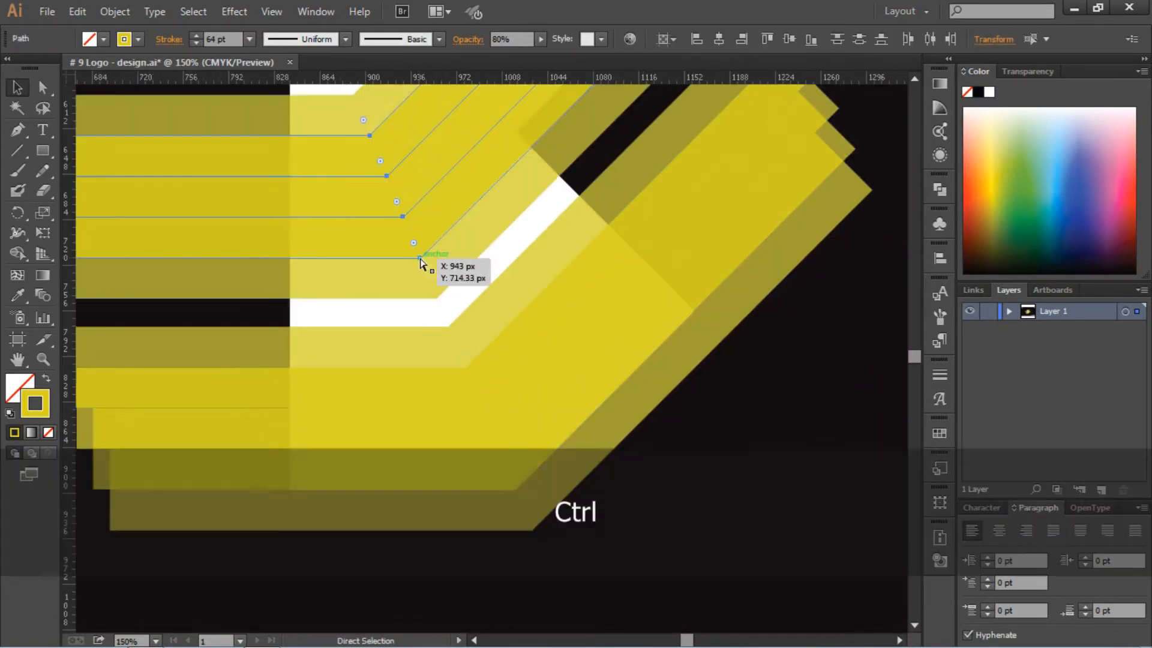
key("ctrl+equal")
key("ctrl+equal")
key("ctrl+equal")
left_click_drag(280, 215, 358, 426)
key("ctrl+equal")
key("ctrl+equal")
key("ctrl+0")
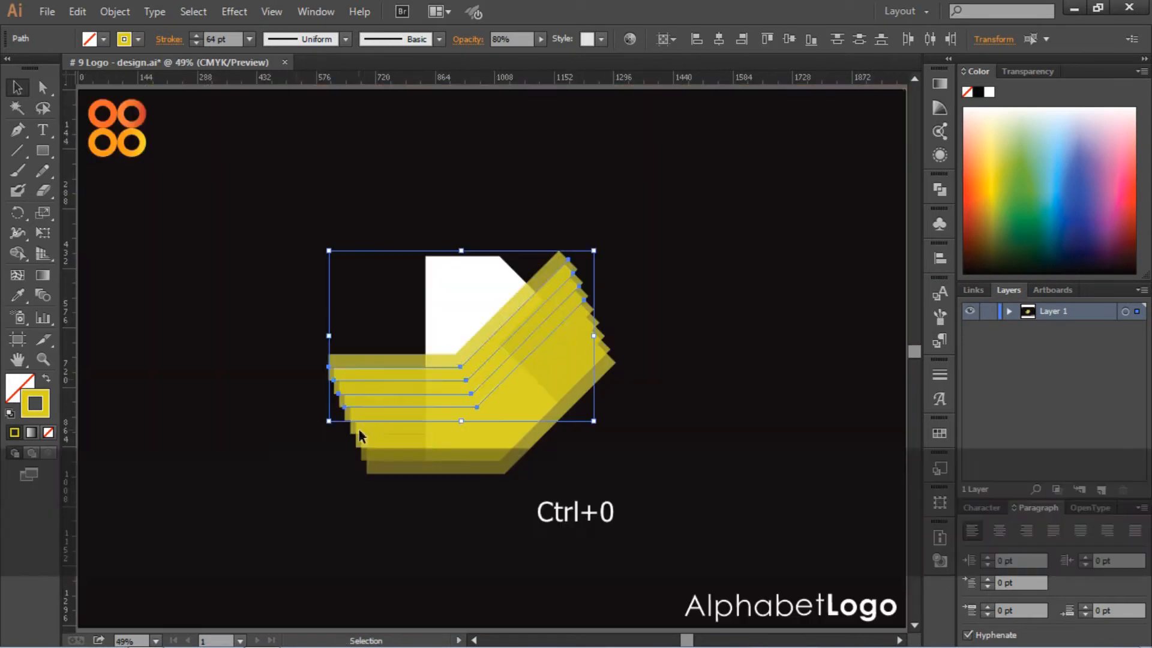
Duplicate the whole stack of eight paths, move the copy to the upper right, and rotate it 135° counterclockwise
left_click_drag(297, 326, 383, 546)
key("ctrl+c")
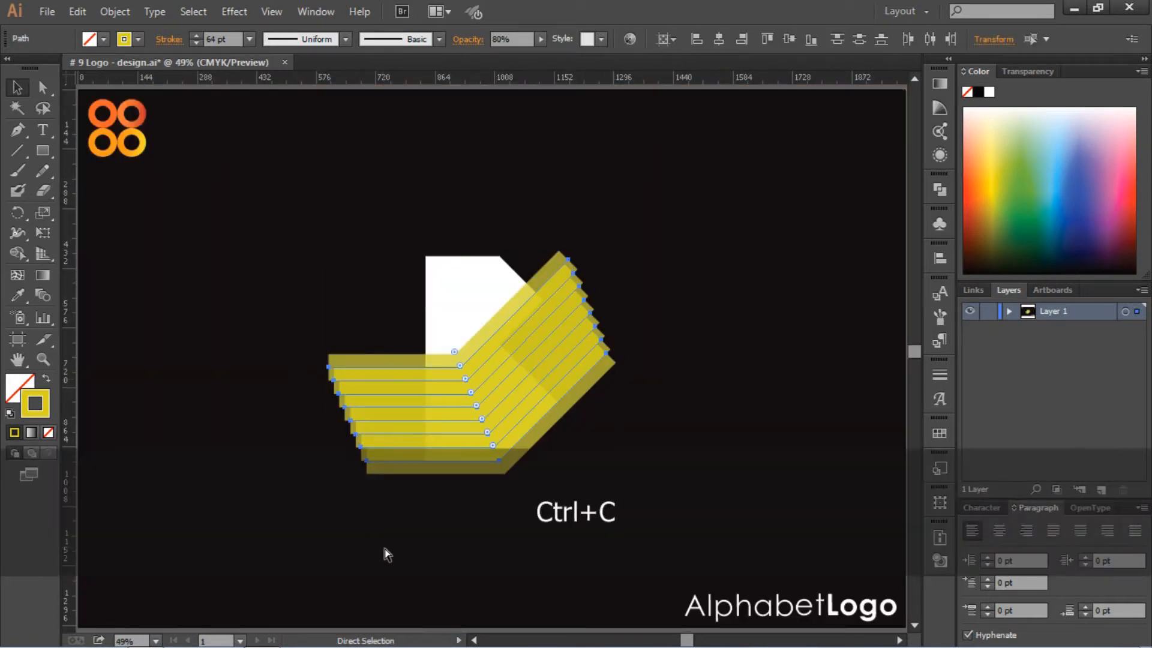
key("ctrl+v")
left_click_drag(504, 400, 674, 276)
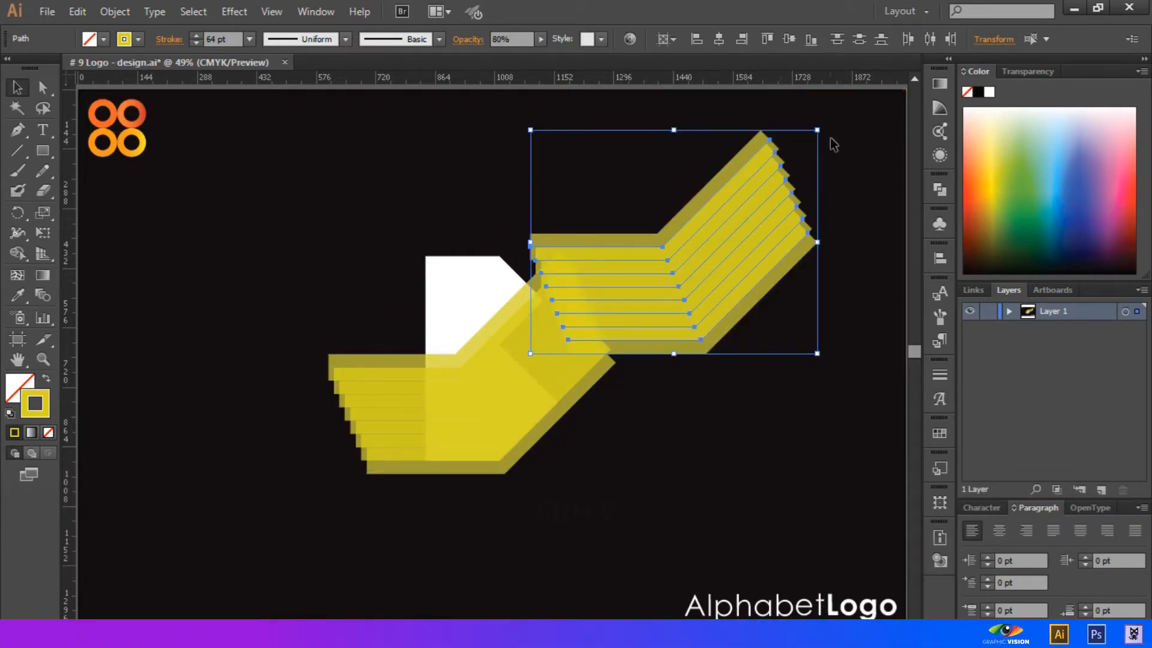
key("shift")
left_click_drag(825, 124, 567, 259)
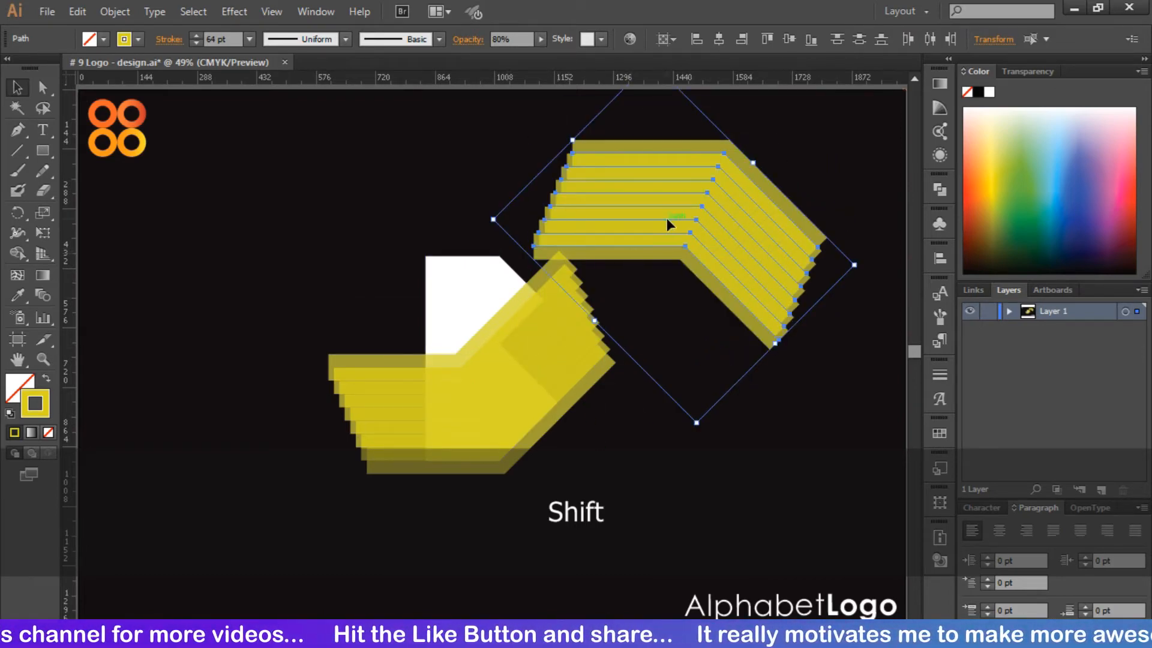
Move the rotated stack onto the B so its outermost path's bend snaps to the B's top corner where the diagonal starts
left_click_drag(684, 247, 506, 240)
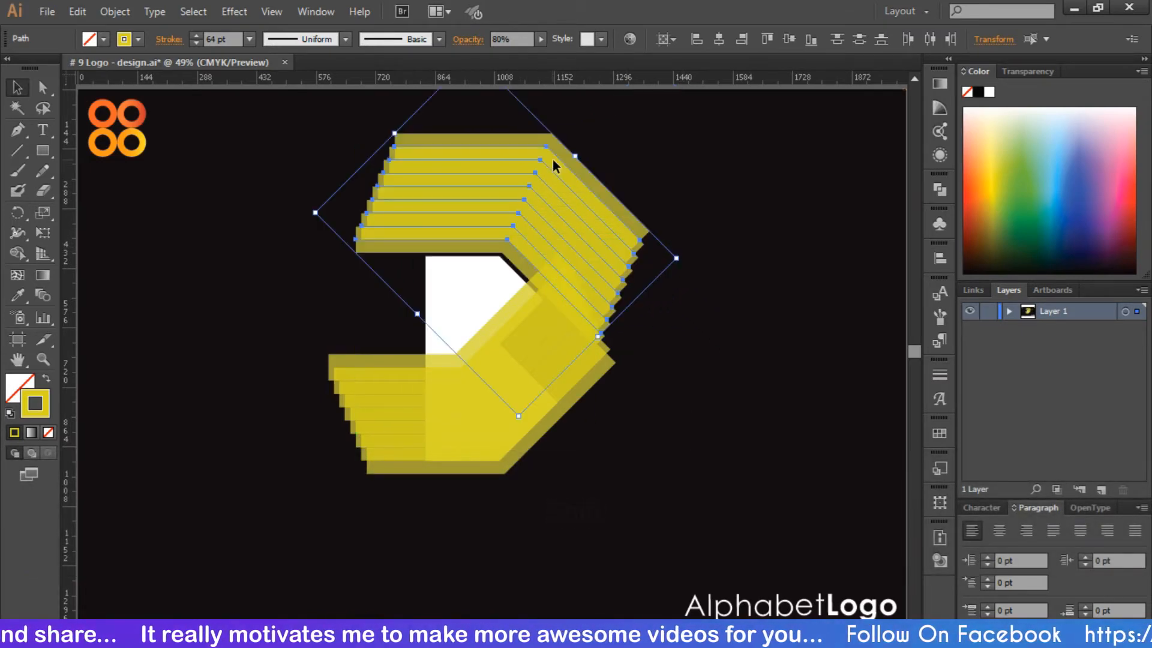
key("ctrl+equal")
key("ctrl+equal")
key("ctrl+equal")
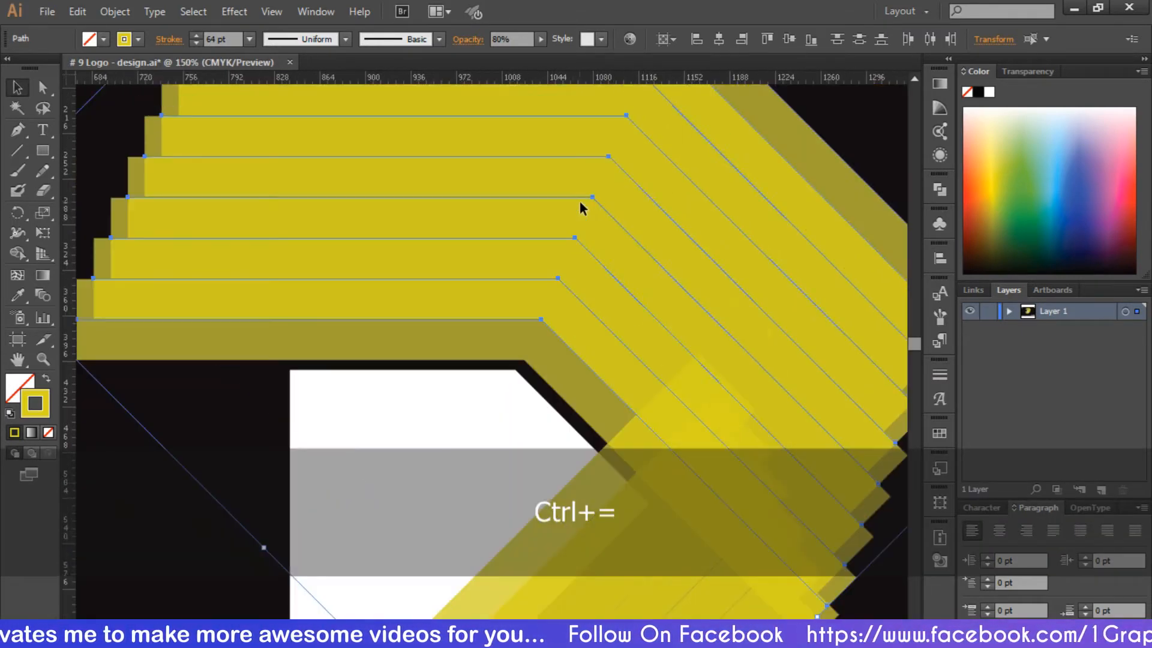
scroll(581, 207, "up", 3)
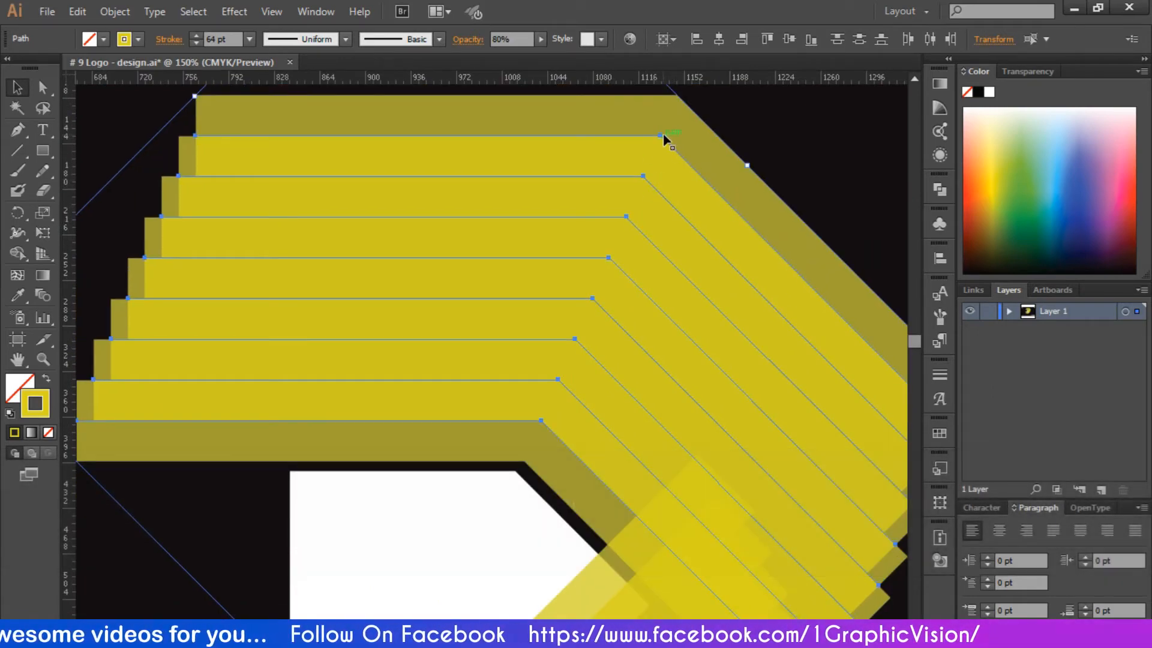
left_click_drag(663, 136, 515, 472)
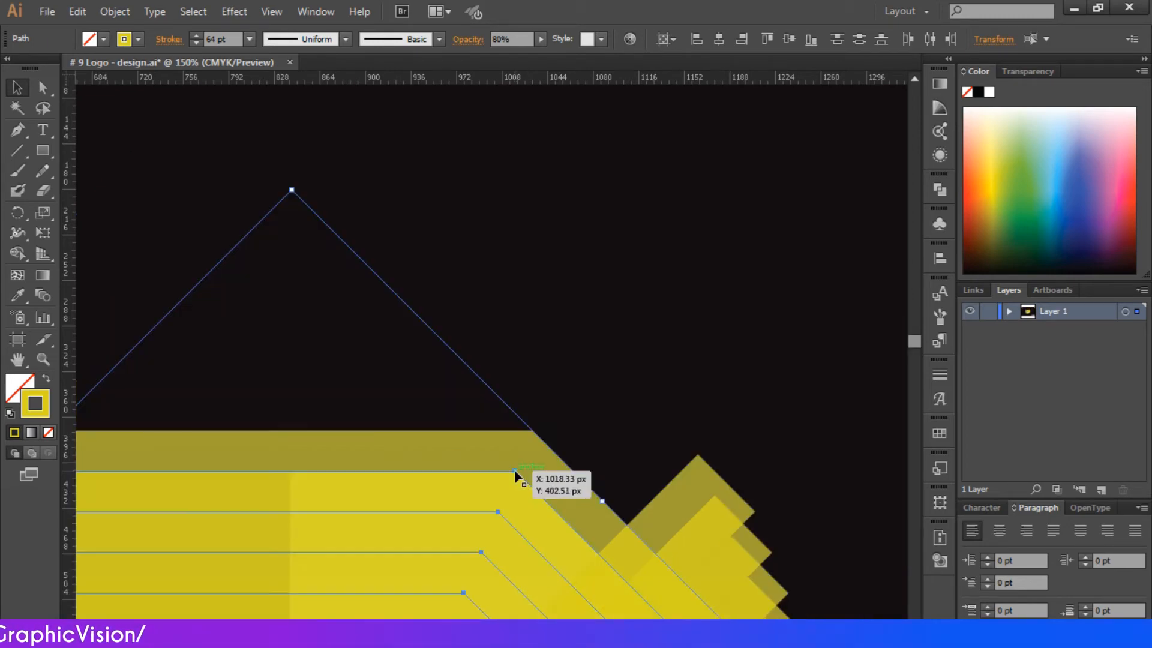
left_click(621, 316)
key("ctrl+0")
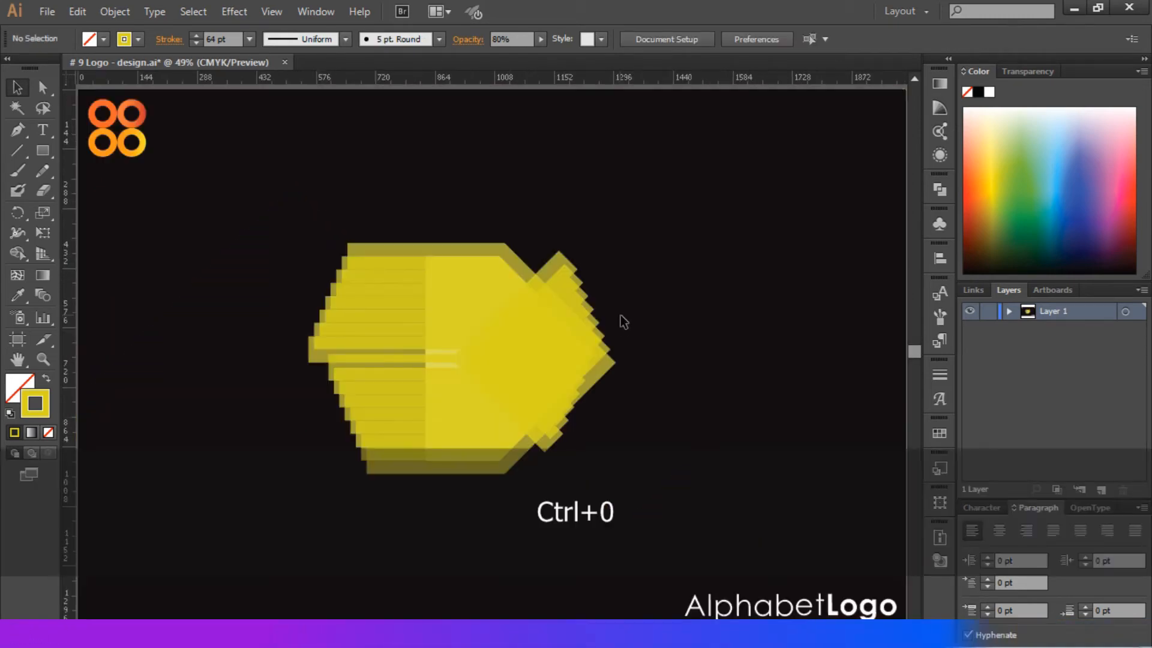
Set the stroke weight of all paths in both stacks to 32 pt
left_click_drag(295, 215, 393, 565)
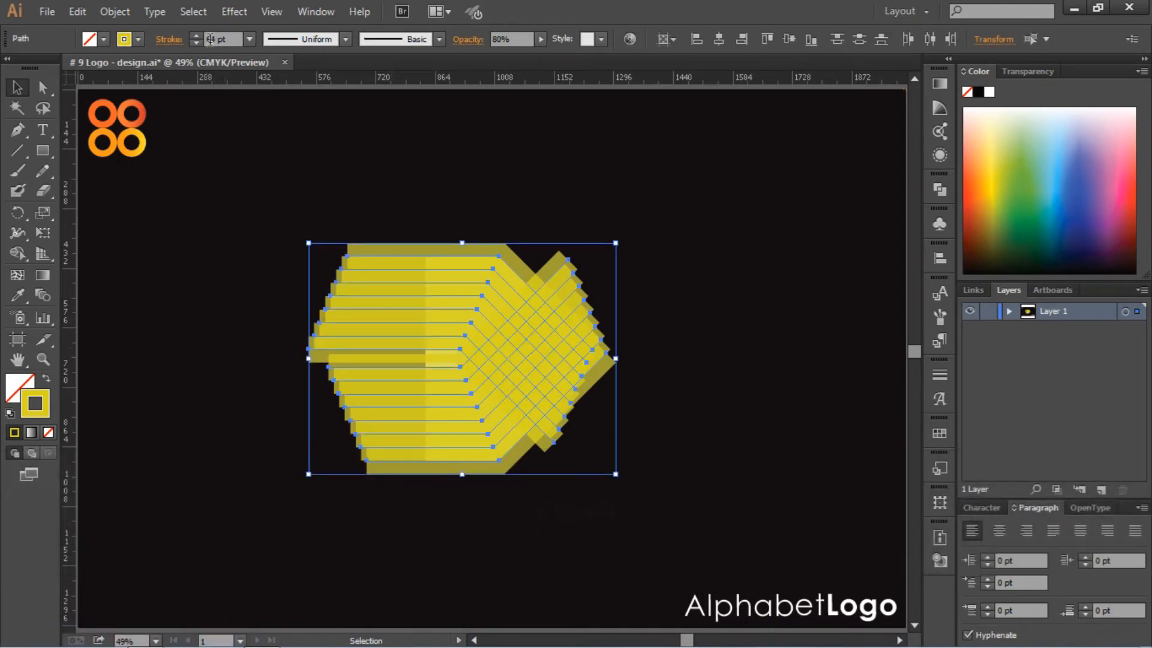
double_click(216, 39)
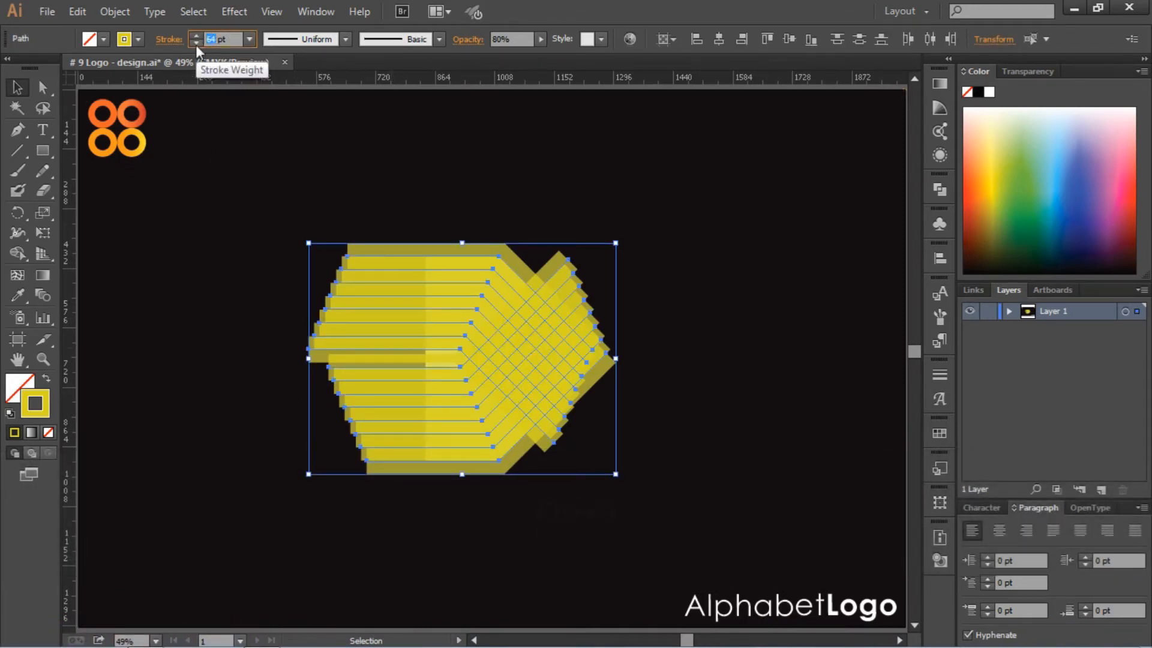
type("32")
key("Return")
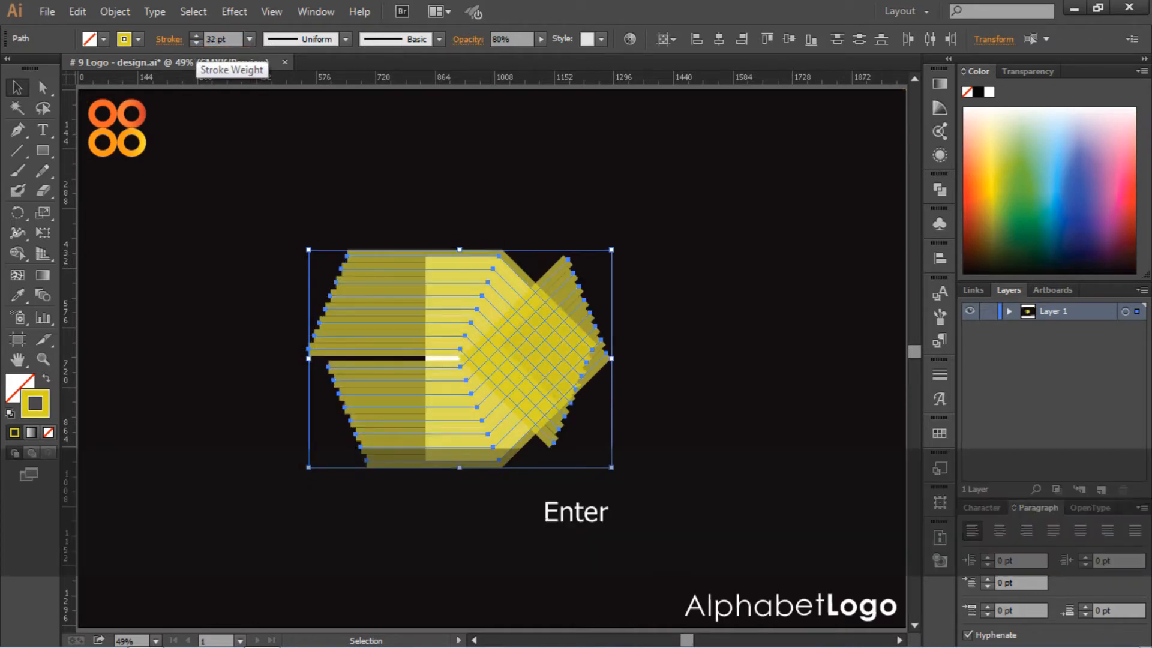
left_click(349, 171)
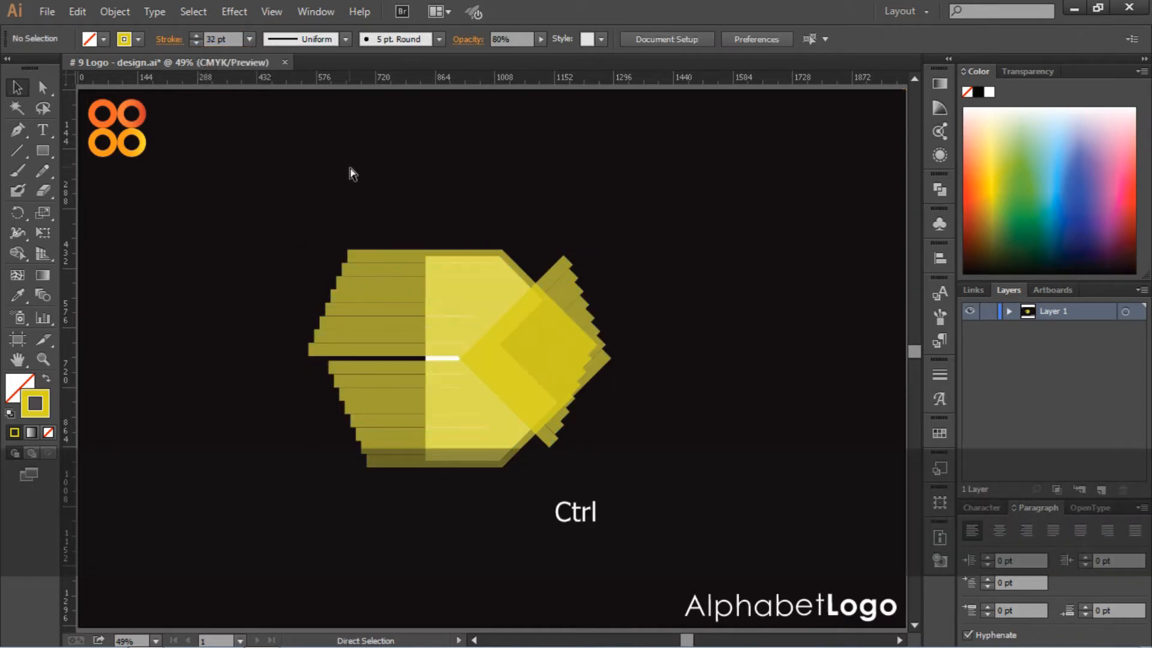
Delete every second path from the upper stack, keeping the outermost path along the B's top edge
key("ctrl+equal")
key("ctrl+equal")
scroll(409, 211, "up", 1)
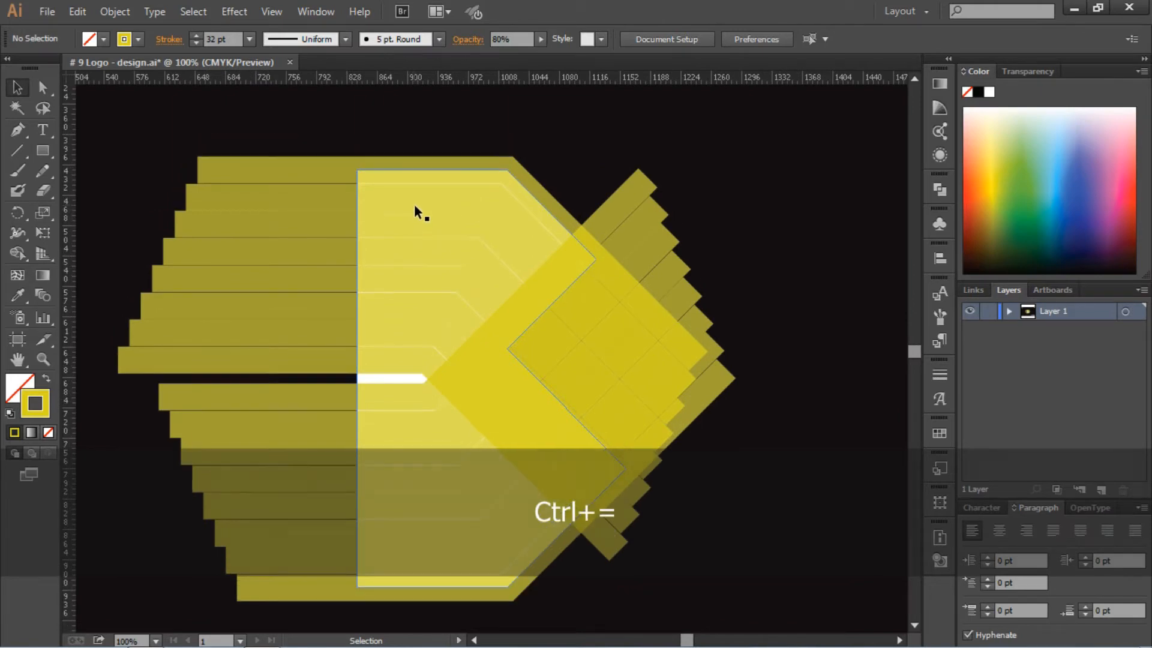
left_click(417, 196, "shift")
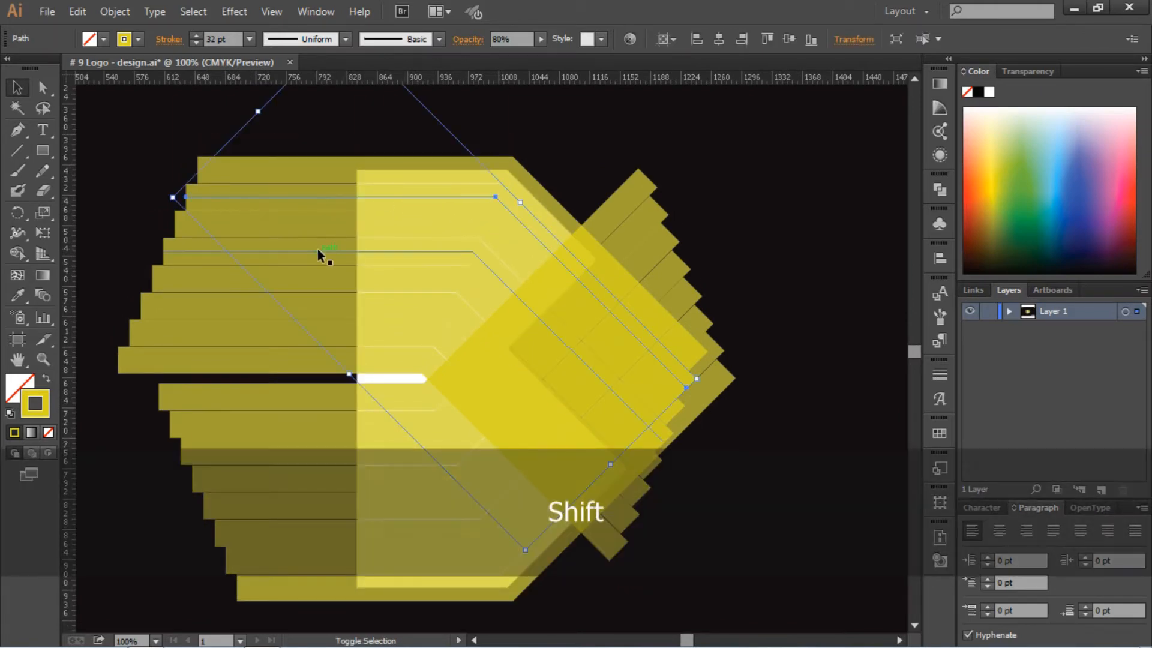
left_click(314, 250, "shift")
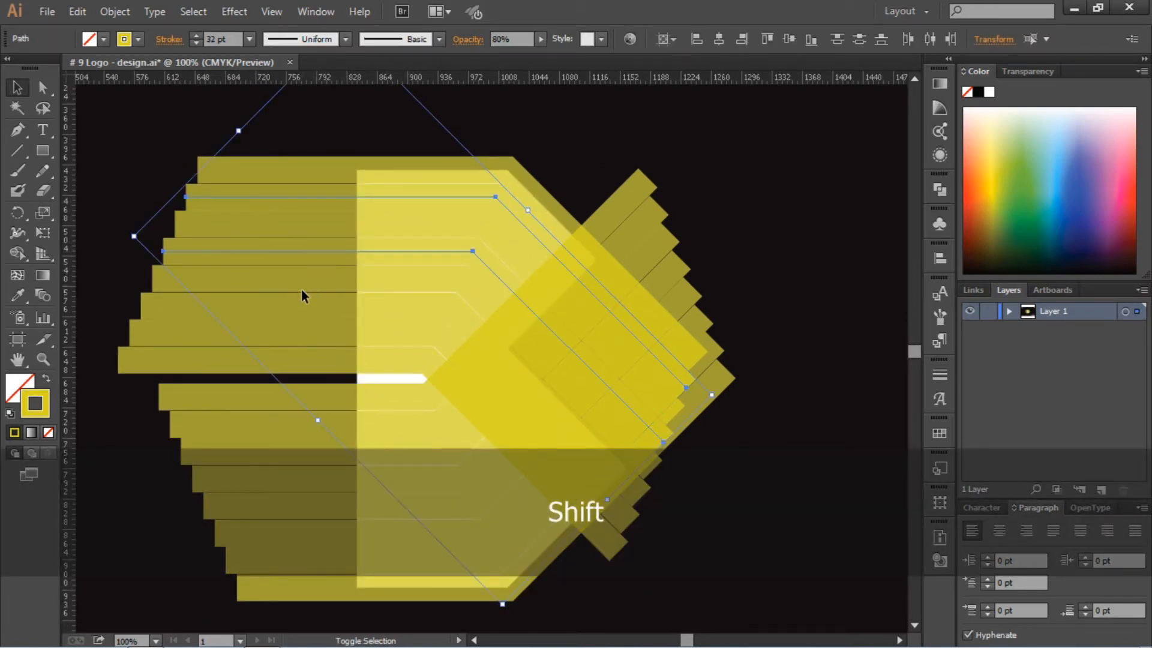
key("Delete")
left_click(305, 303)
key("Delete")
left_click(309, 358)
key("Delete")
Delete every second path from the lower stack, keeping the outermost path along the B's bottom edge
scroll(305, 364, "down", 3)
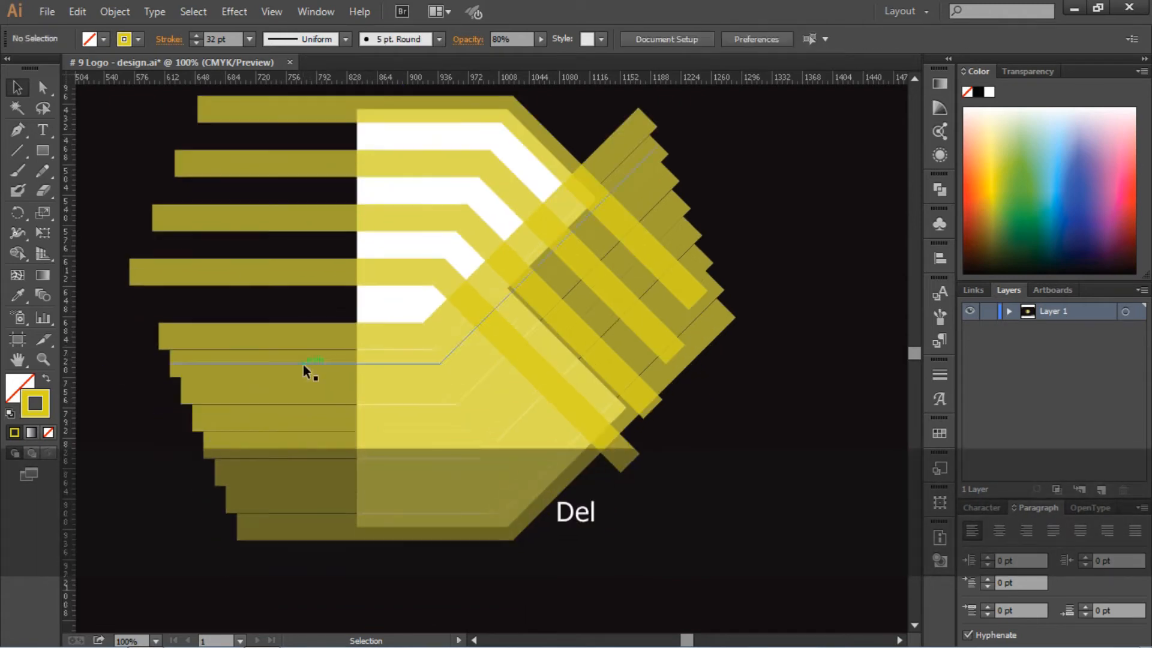
left_click(294, 496, "shift")
left_click(280, 403, "shift")
left_click(293, 392, "shift")
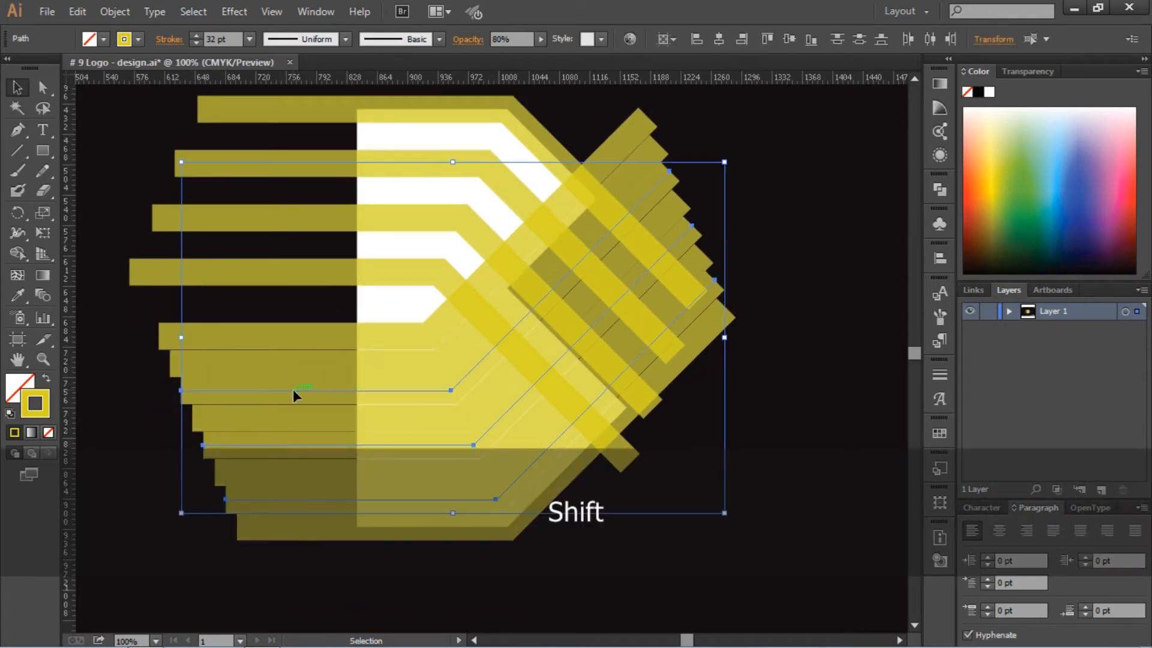
key("Delete")
left_click(285, 334)
key("Delete")
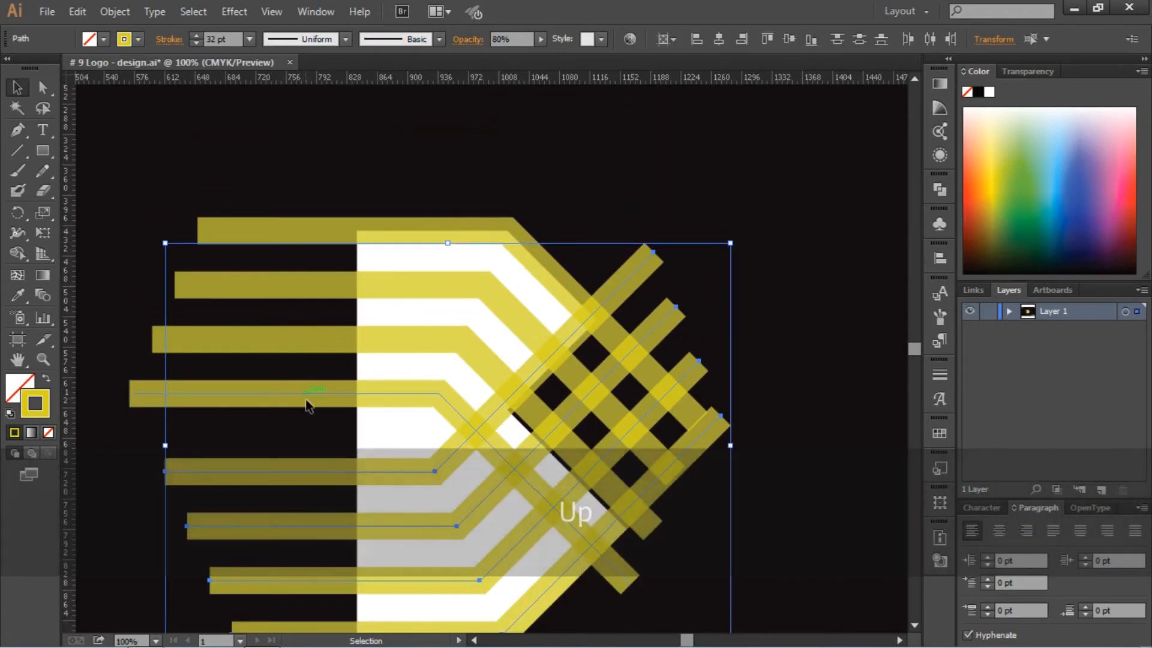
Nudge the four remaining upper paths down until the outermost stroke's upper edge lines up with the B's top edge
left_click_drag(312, 422, 306, 198)
key("Down")
key("Down")
key("Down")
key("Down")
key("Down")
key("Down")
key("Down")
key("Down")
key("Down")
key("Down")
key("Down")
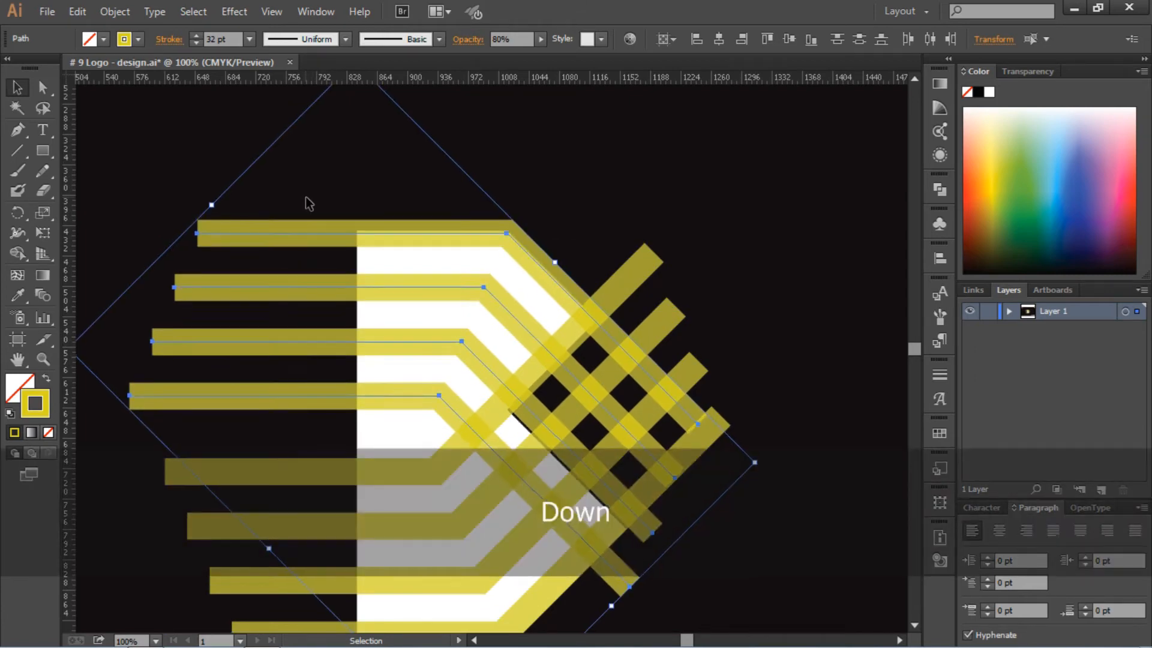
key("Down")
key("Down")
key("Down")
key("Down")
key("Down")
key("Down")
key("Down")
key("Down")
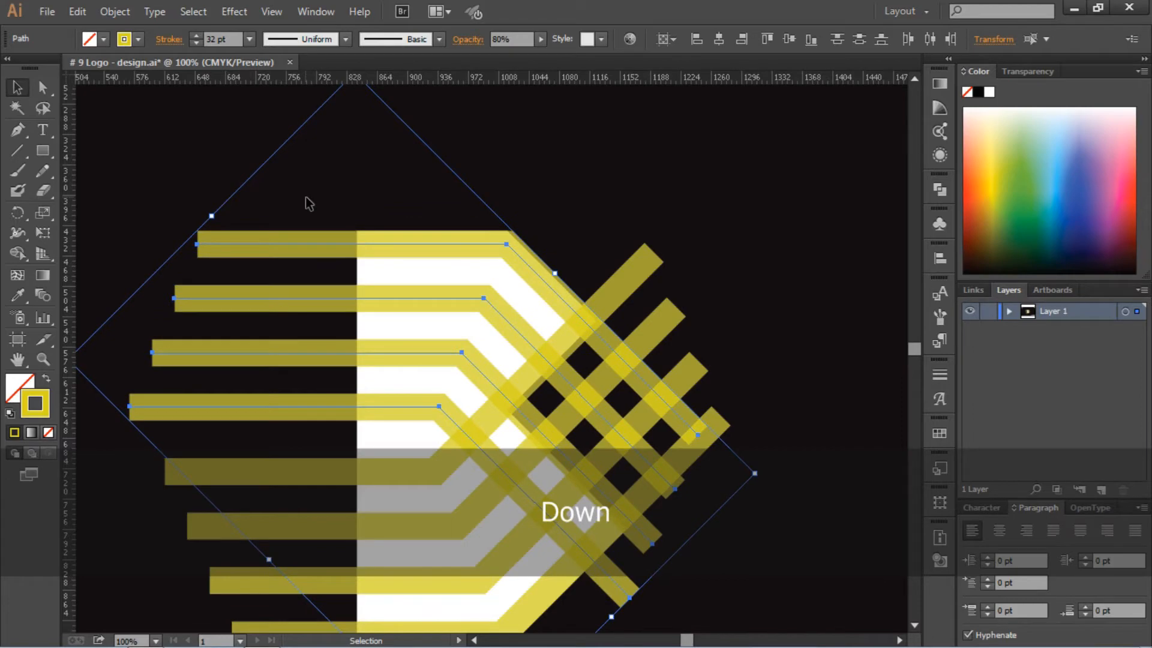
Nudge the four upper stripes left until the outermost stroke lines up with the B's upper diagonal edge
key("Left")
key("Left")
key("Left")
key("Left")
key("Left")
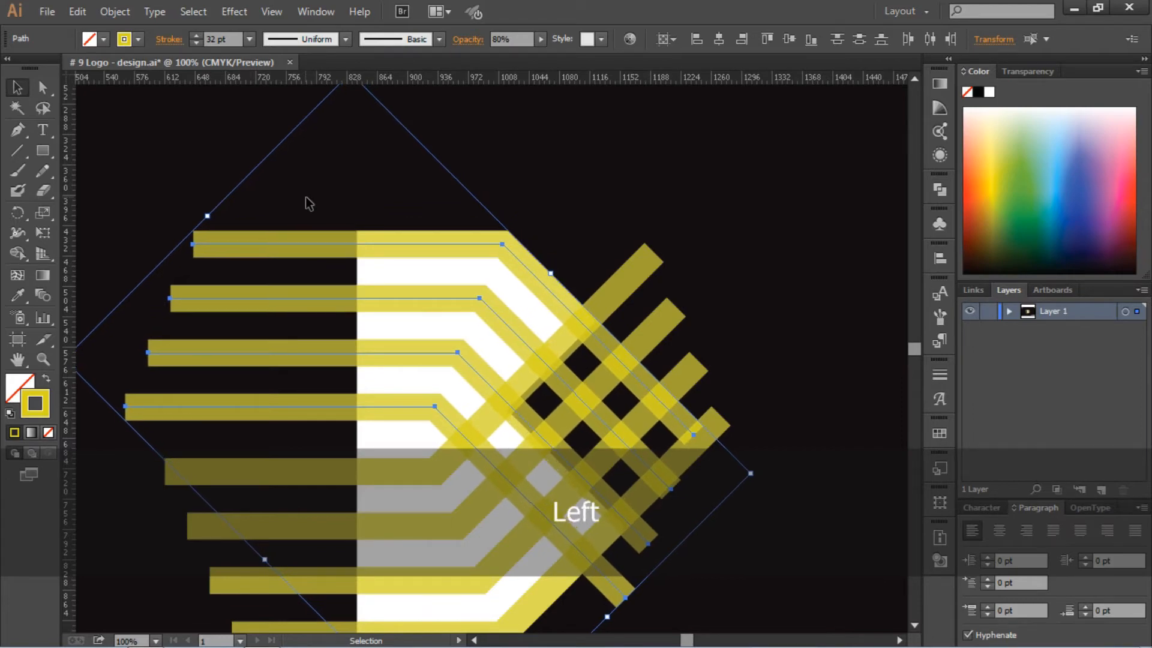
key("Left")
key("Left")
left_click(617, 153)
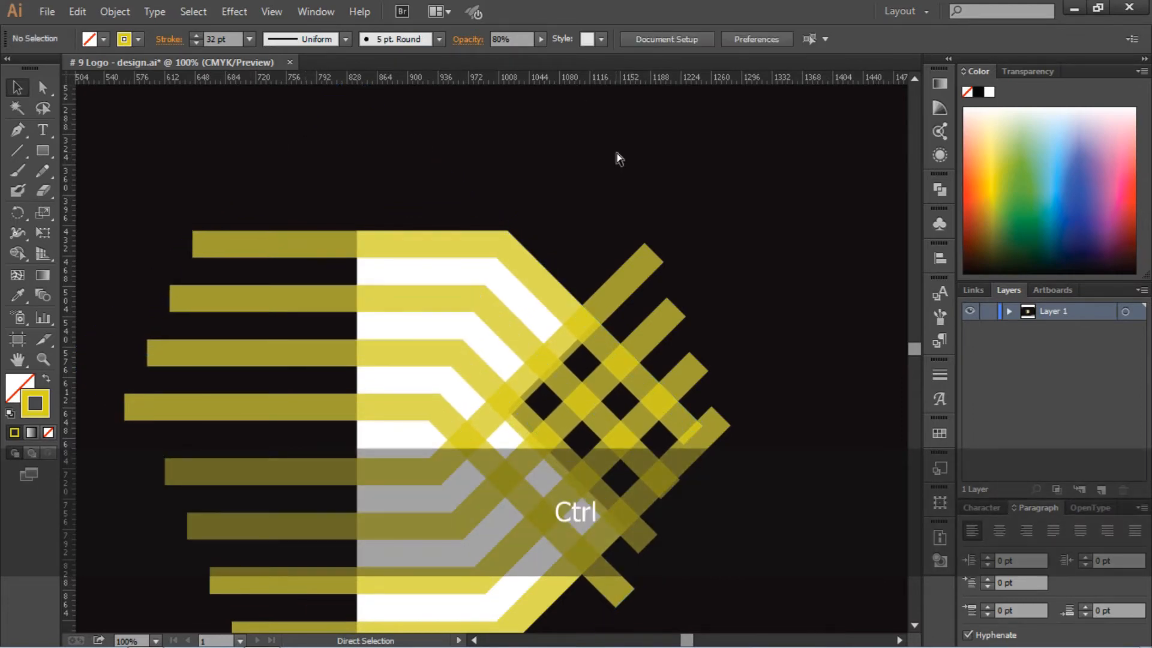
key("ctrl+minus")
scroll(616, 152, "down", 3)
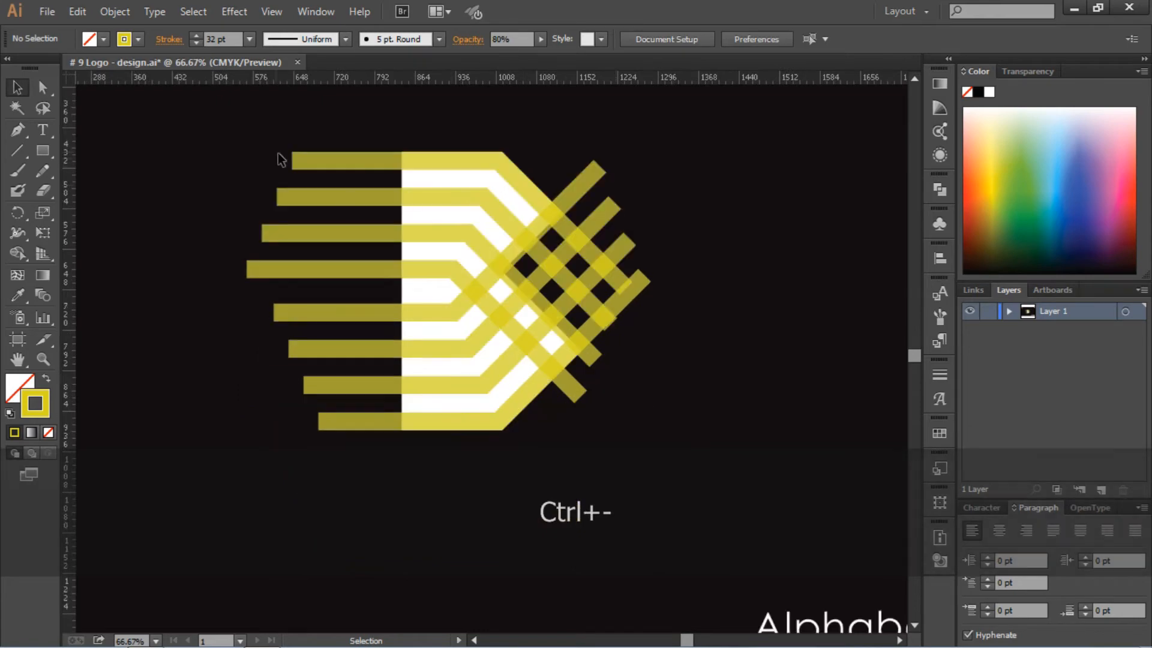
left_click_drag(252, 126, 373, 519)
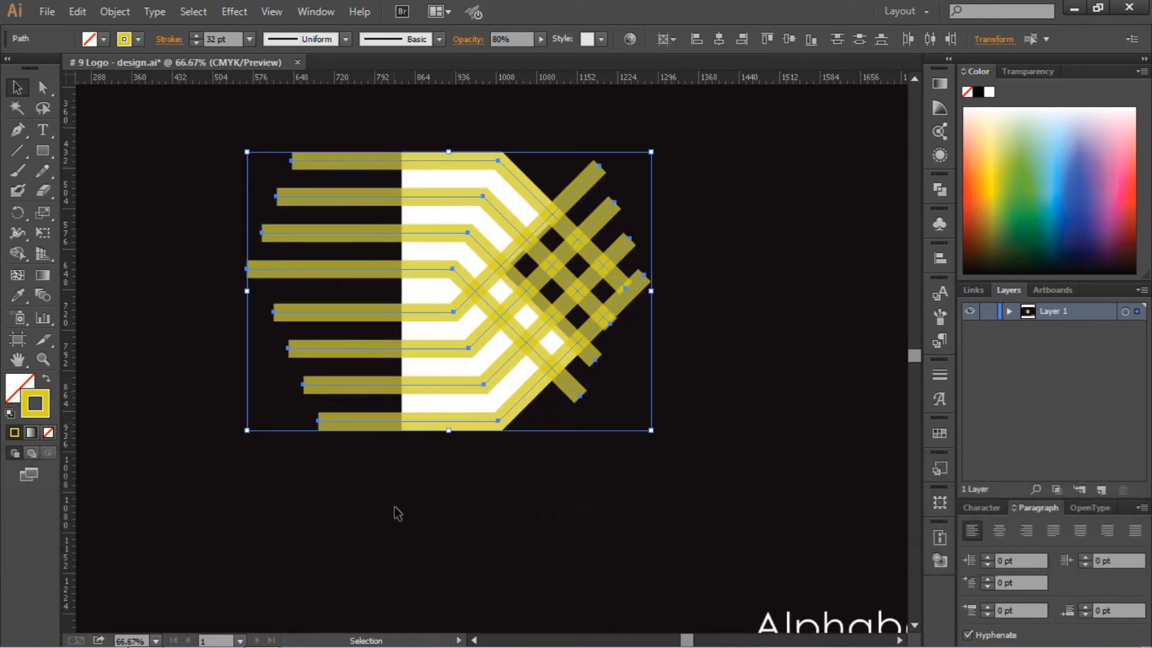
key("ctrl+minus")
key("ctrl+minus")
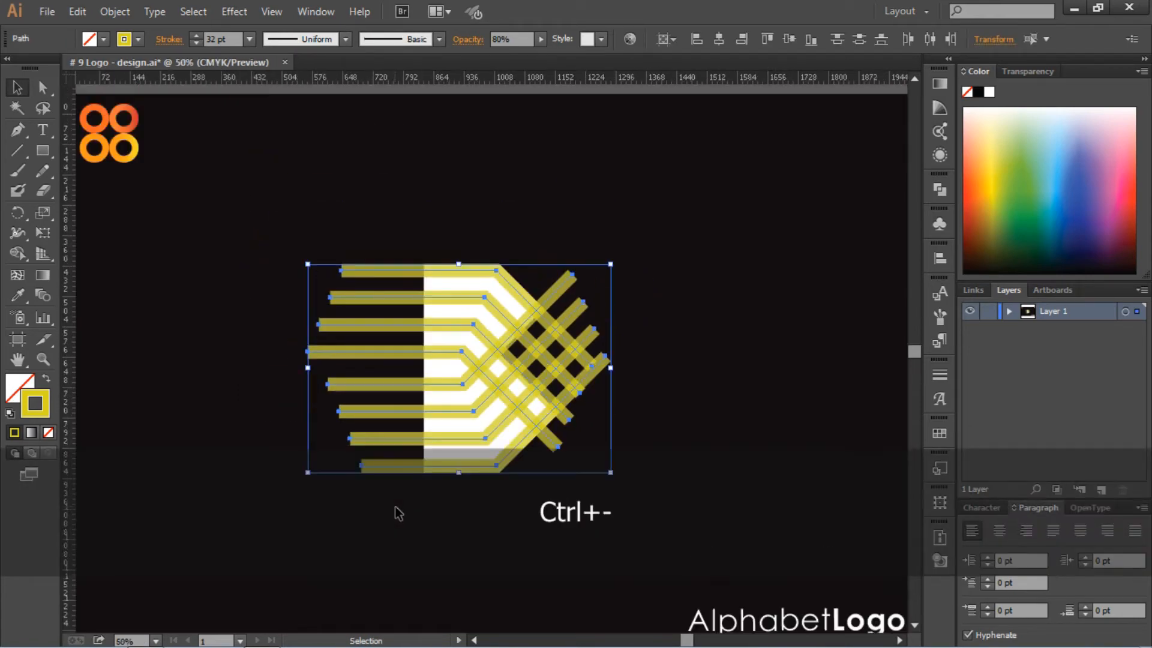
key("ctrl+0")
left_click(732, 369)
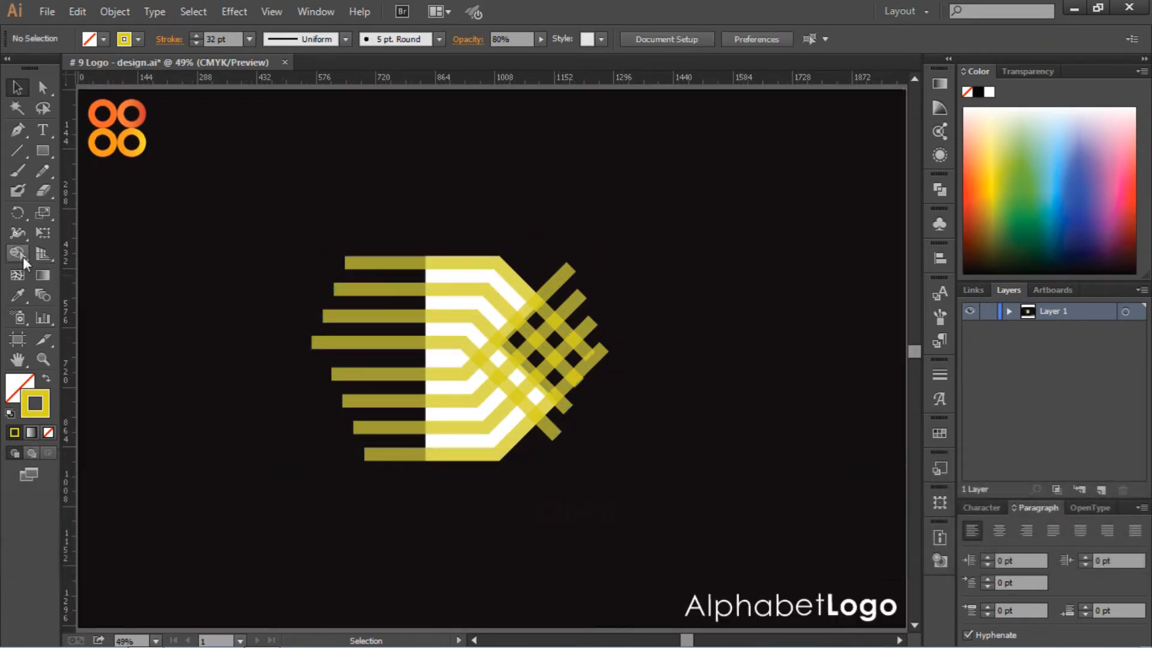
Select the B shape with all stripes and use Shape Builder to remove the stripe parts beyond the B's vertical left edge
left_click_drag(20, 254, 128, 253)
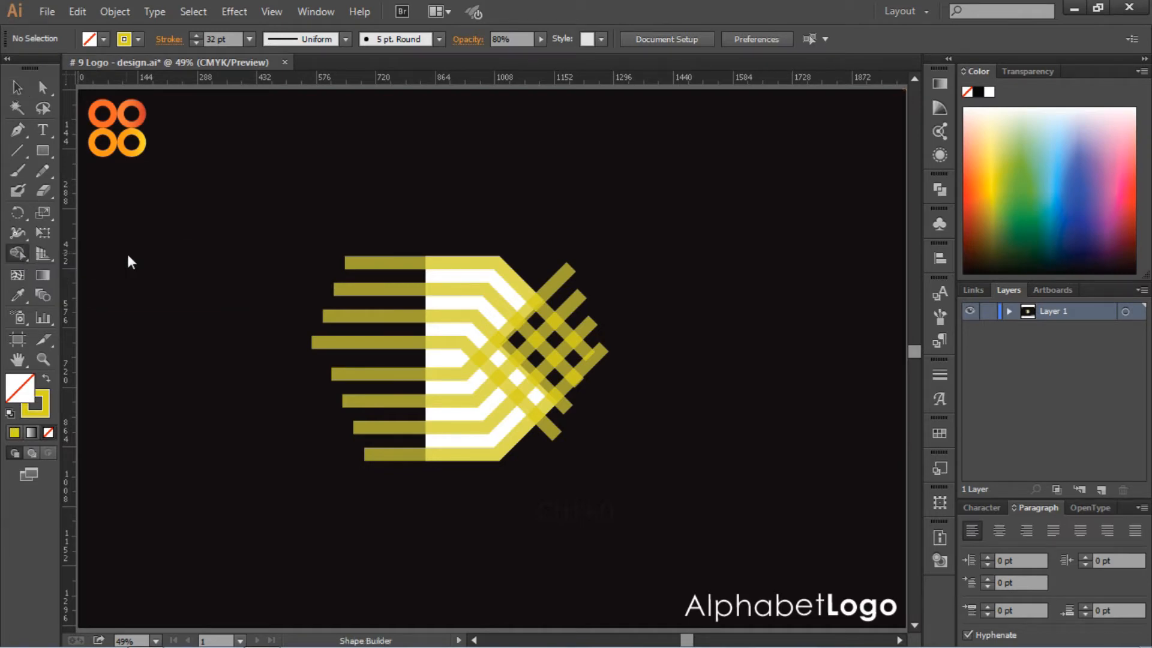
key("ctrl")
left_click_drag(227, 228, 651, 542)
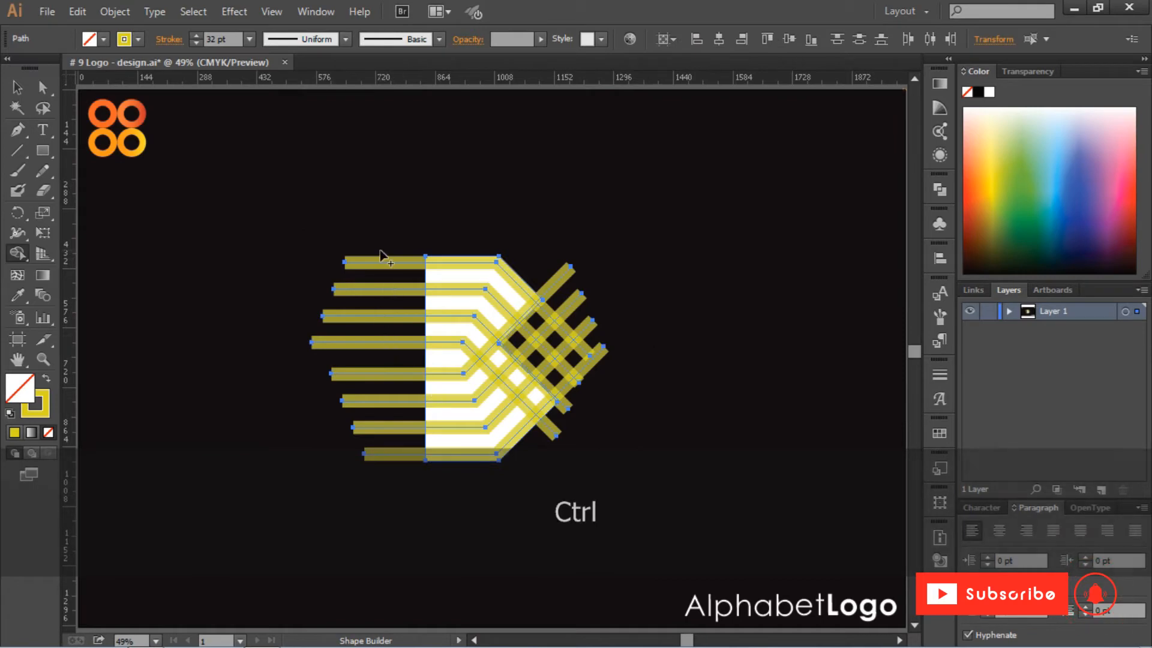
key("alt")
left_click_drag(382, 269, 396, 523)
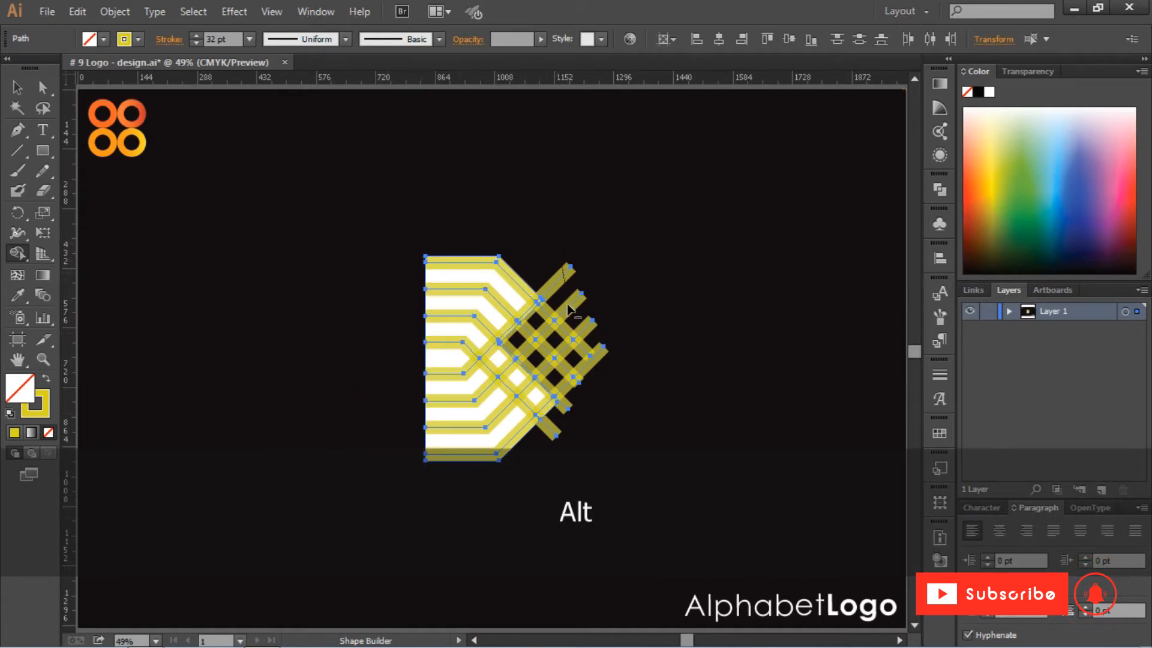
Cut away the crossing stripe pieces that protrude beyond the B's right-hand outline with Shape Builder
mouse_move(570, 303)
left_mouse_down()
mouse_move(586, 406)
mouse_move(596, 406)
left_mouse_up()
key("ctrl+equal")
key("ctrl+equal")
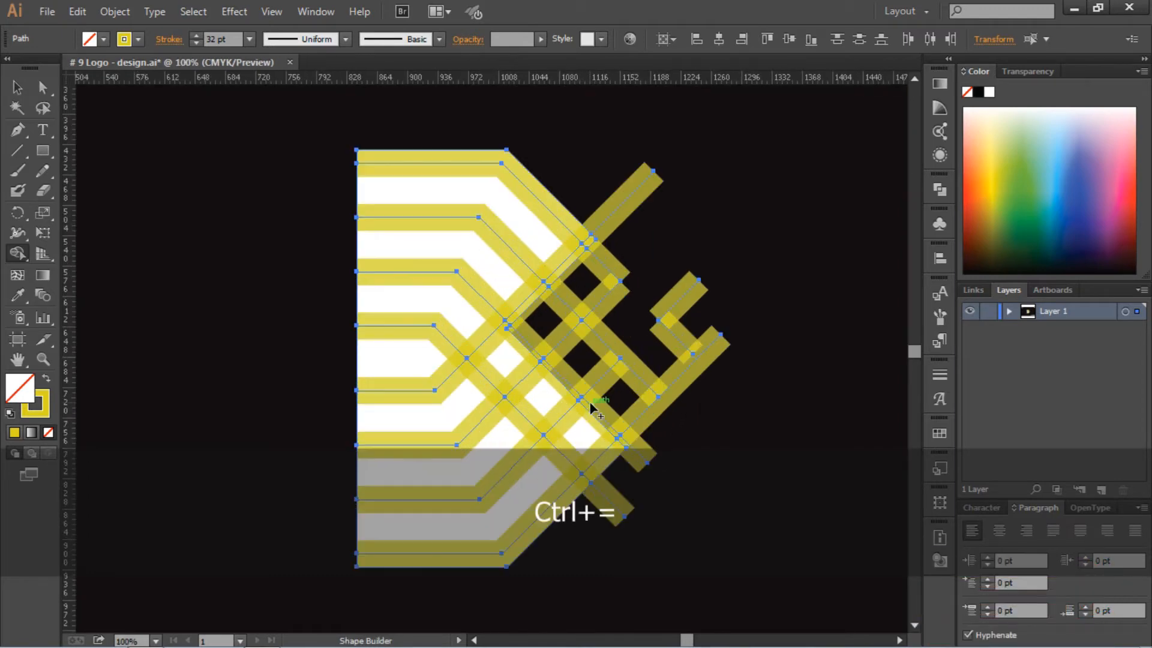
left_click_drag(700, 264, 670, 317)
left_click_drag(691, 354, 580, 375)
mouse_move(662, 426)
left_mouse_down()
mouse_move(651, 252)
mouse_move(592, 192)
mouse_move(558, 326)
mouse_move(542, 325)
mouse_move(540, 386)
mouse_move(553, 406)
left_mouse_up()
key("ctrl+z")
key("ctrl+z")
Remove the white areas of the B shape between the stripes and inside the crossing diagonals with Shape Builder
mouse_move(323, 195)
left_mouse_down()
mouse_move(360, 372)
mouse_move(357, 477)
mouse_move(372, 534)
left_mouse_up()
scroll(582, 414, "down", 2)
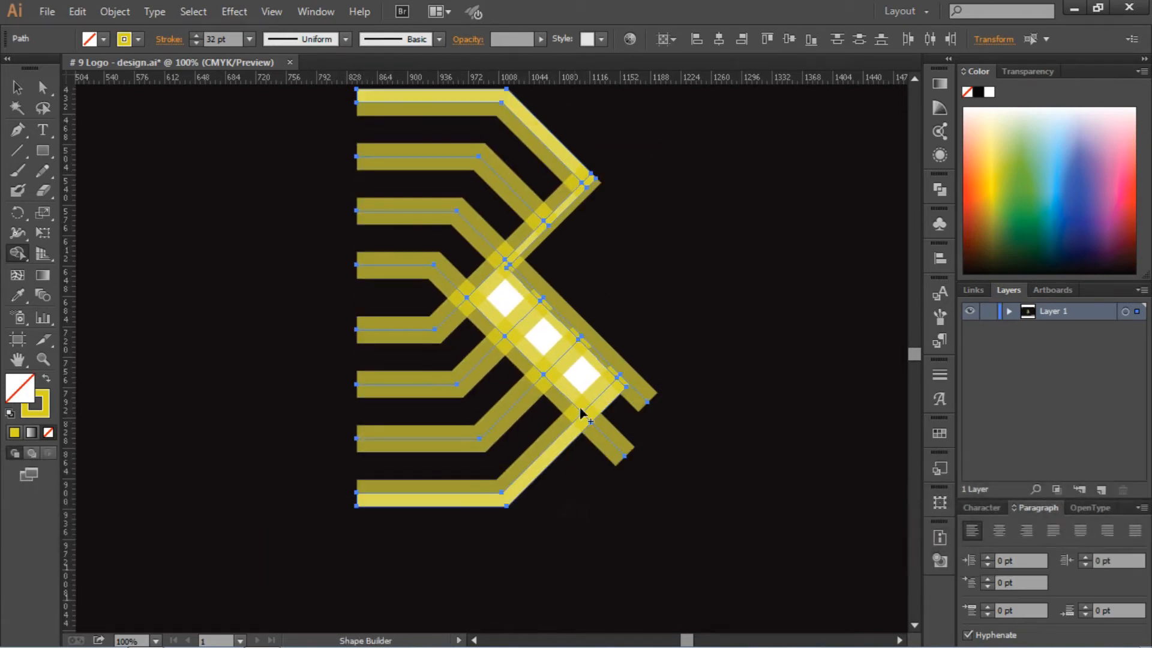
key("ctrl+equal")
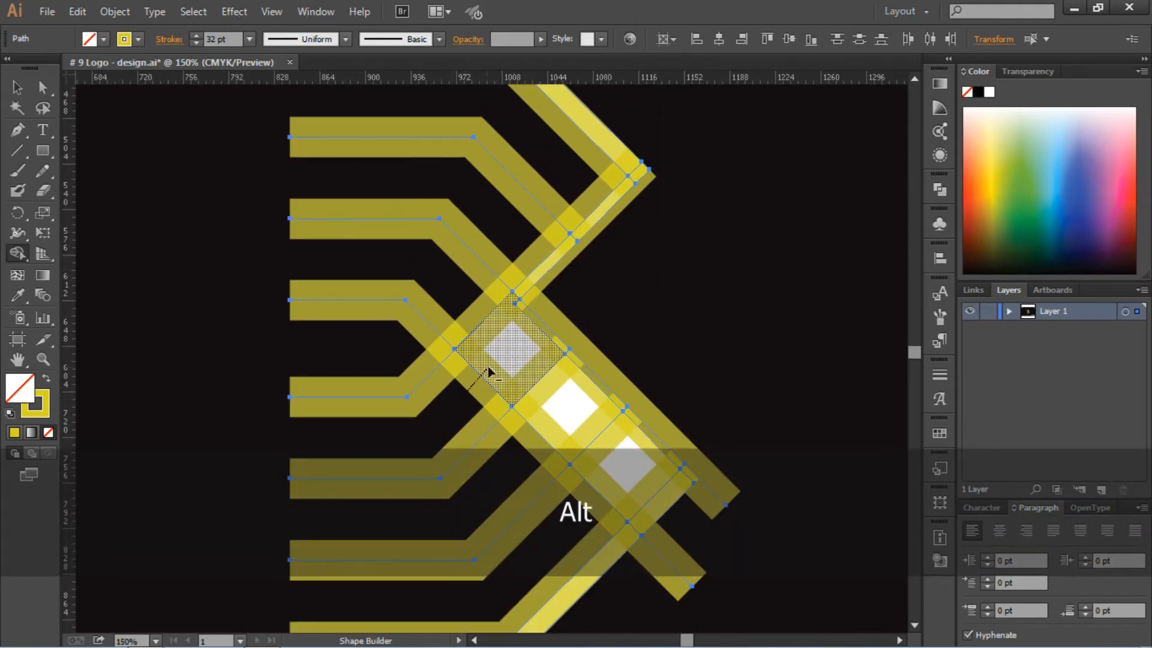
left_click_drag(487, 309, 545, 340)
left_click_drag(574, 409, 576, 407)
left_click_drag(588, 492, 626, 457)
scroll(636, 468, "down", 3)
mouse_move(647, 530)
left_mouse_down()
mouse_move(711, 491)
mouse_move(635, 503)
left_mouse_up()
Remove the leftover diagonal stripe segments running across the ends of the three lower stripes
scroll(761, 475, "up", 2)
scroll(625, 404, "up", 2)
scroll(625, 404, "up", 2)
key("ctrl+minus")
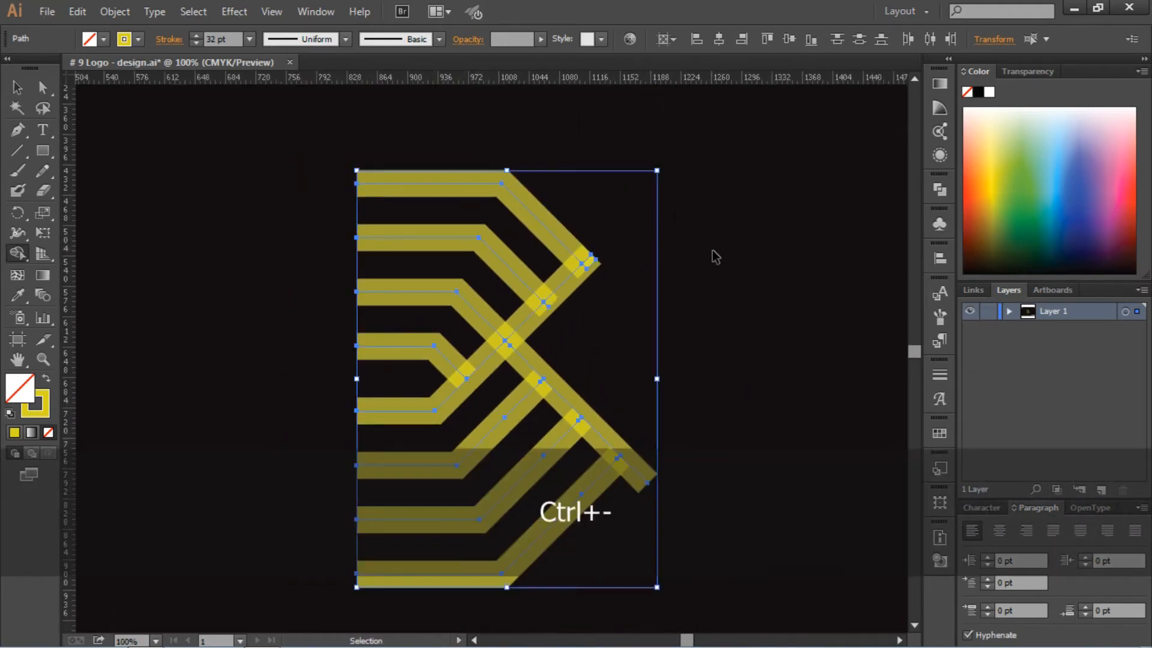
left_click_drag(637, 433, 587, 445)
left_click_drag(577, 384, 548, 408)
left_click_drag(565, 361, 512, 368)
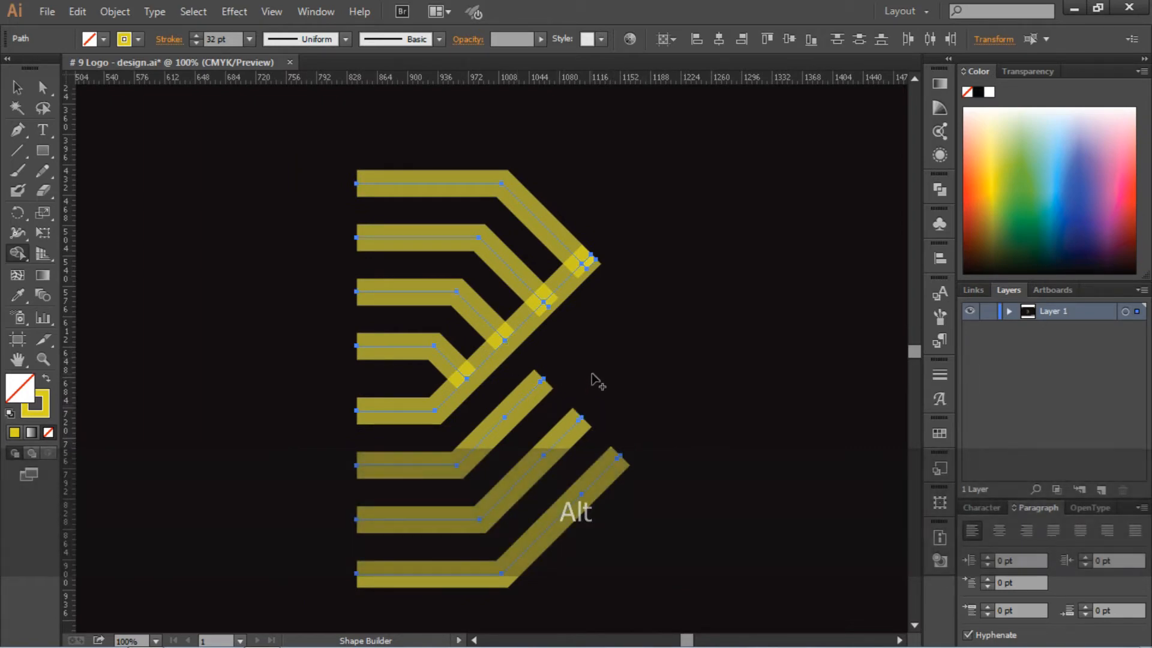
Trim the top stripe's excess end at the corner where it meets the long diagonal stripe
left_click(17, 87)
left_click(93, 142)
scroll(657, 189, "up", 1)
left_click(658, 190)
key("shift+m")
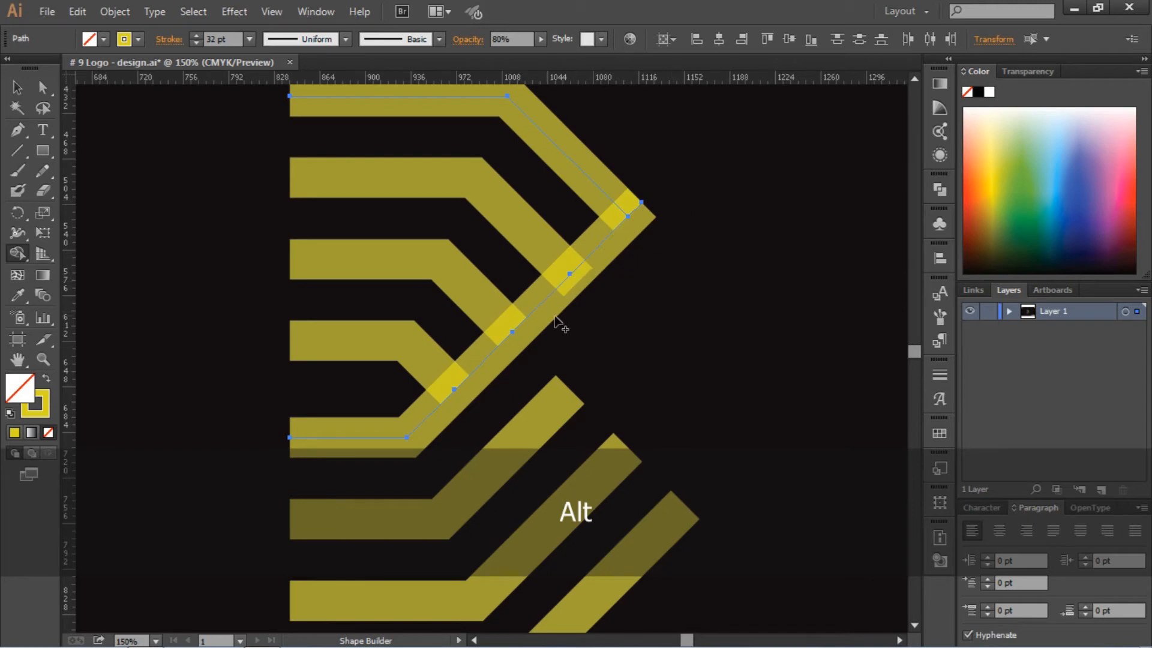
left_click(17, 87)
left_click(183, 211)
Delete the end anchor point of the second stripe where it overshoots the long diagonal stripe's centre line
key("ctrl+minus")
key("ctrl+minus")
left_click(531, 324)
key("ctrl+equal")
key("ctrl+equal")
key("ctrl+equal")
key("a")
left_click(608, 258)
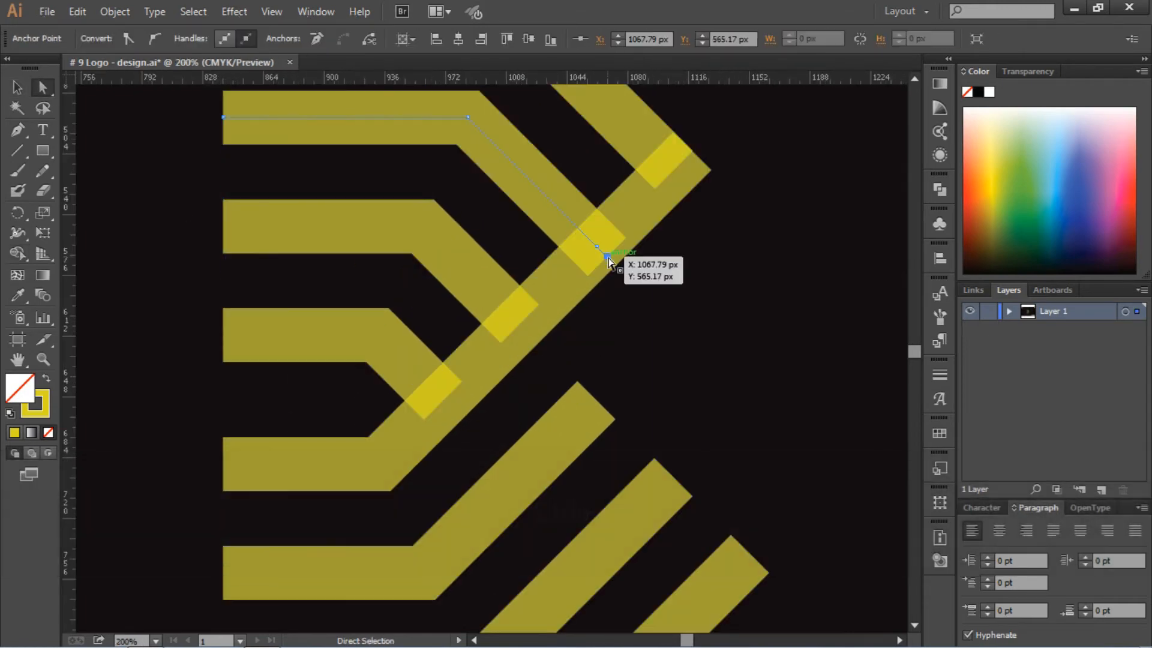
key("Delete")
key("ctrl+minus")
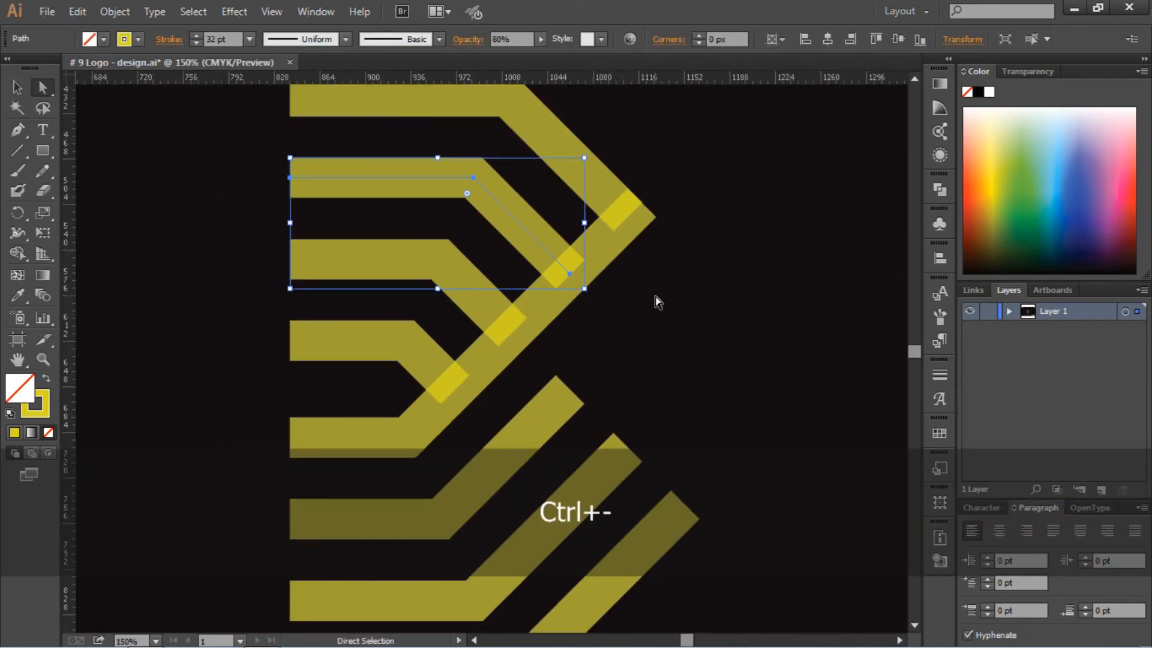
left_click(711, 306)
Select all stripes of the B and set their opacity to 100%
left_click(16, 87)
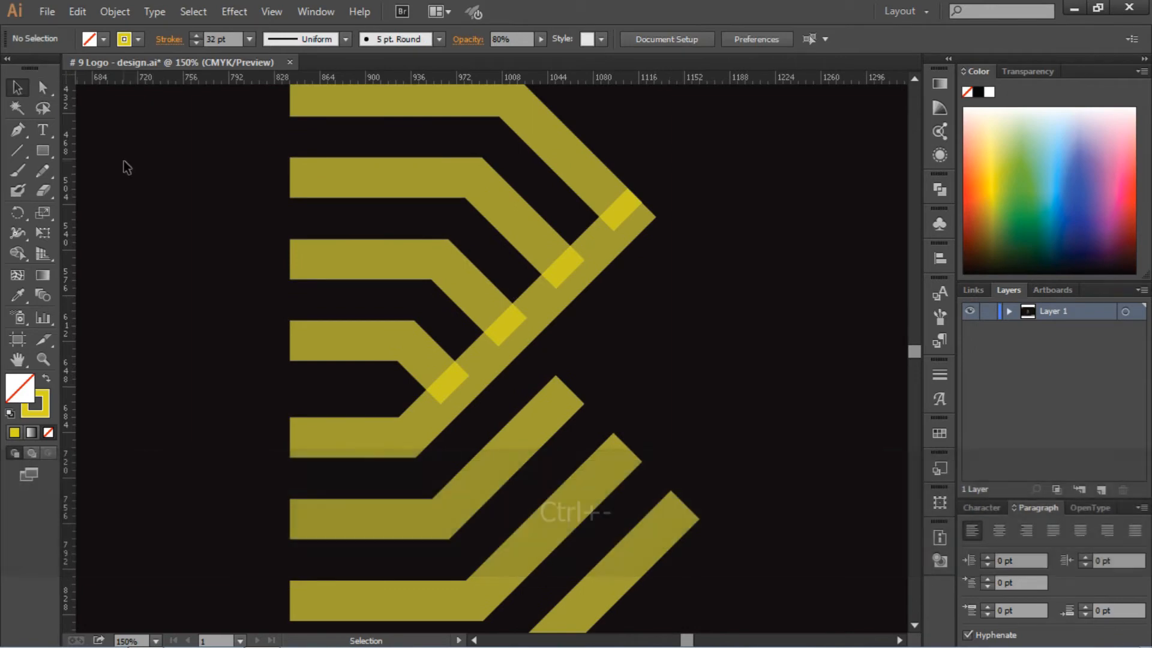
key("ctrl+minus")
left_click_drag(237, 134, 665, 639)
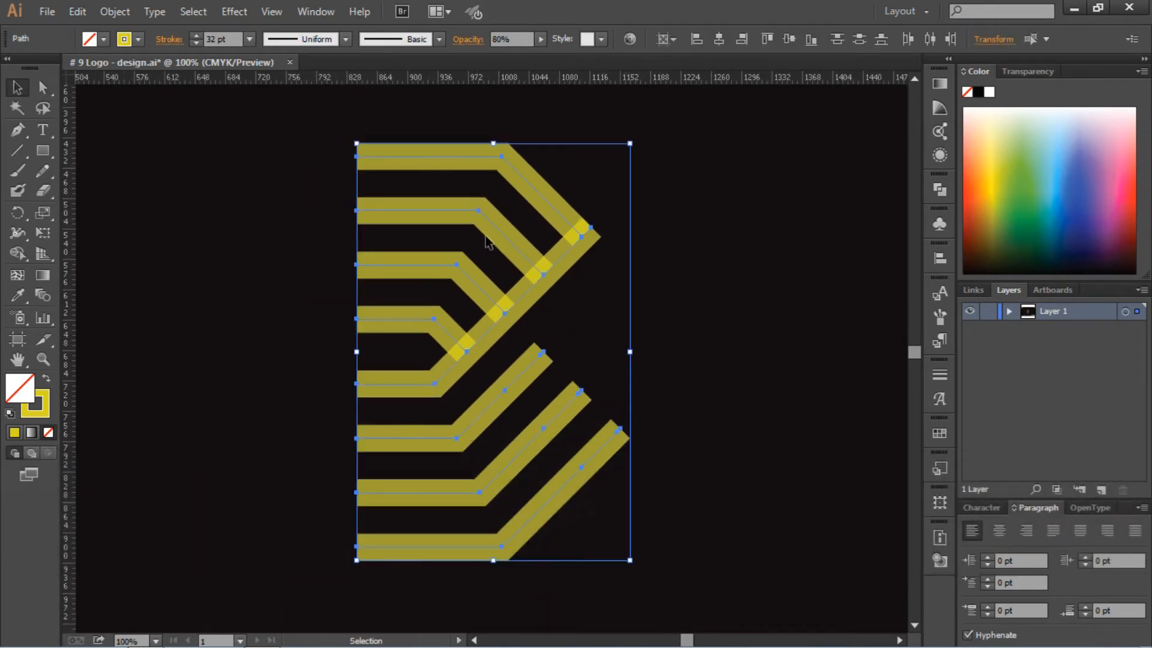
left_click(515, 37)
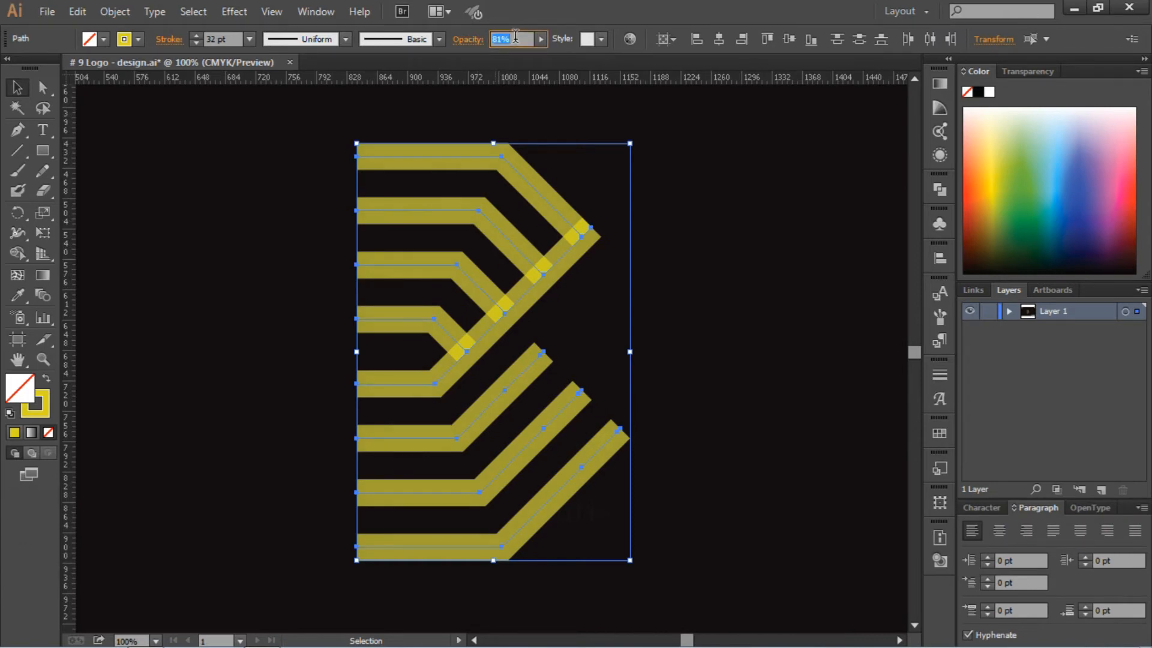
scroll(515, 37, "up", 17)
left_click(734, 258)
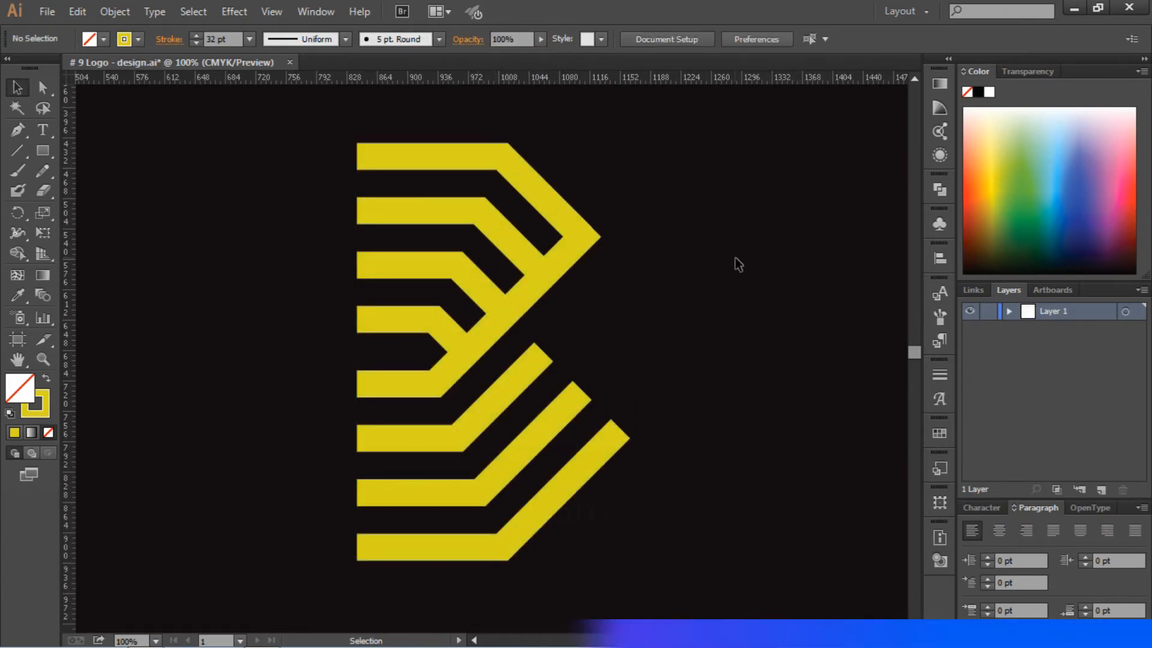
Apply the orange stroke of the sample logo's lower-left ring to all stripes with the Eyedropper
key("ctrl+0")
left_click_drag(602, 184, 338, 569)
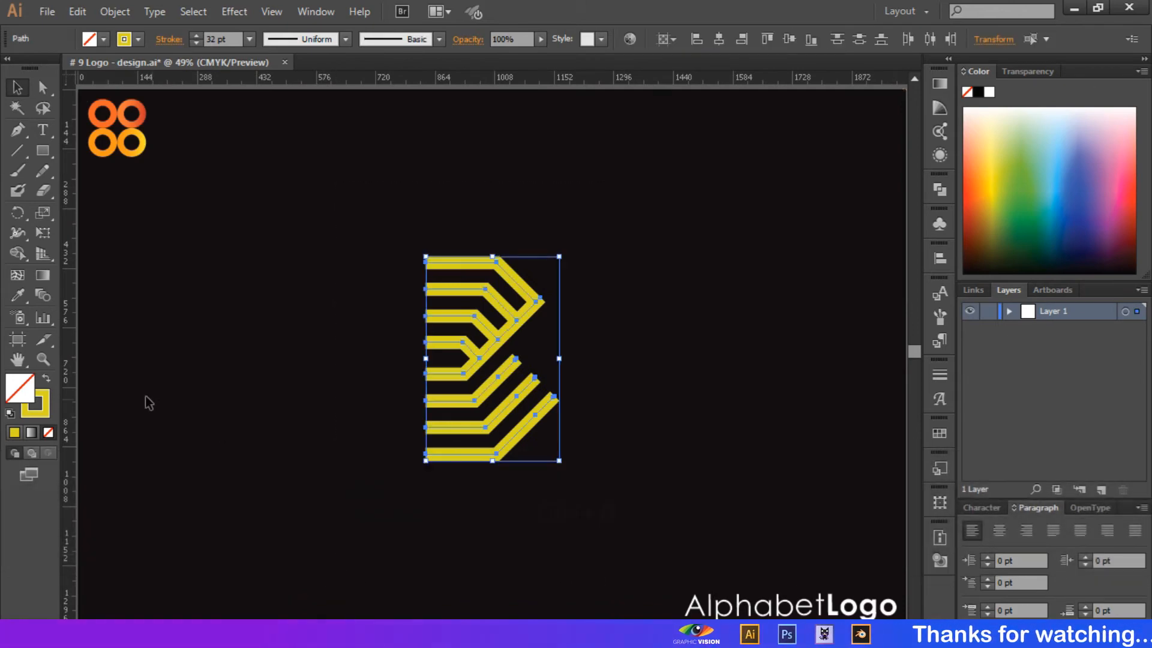
key("i")
left_click(95, 137)
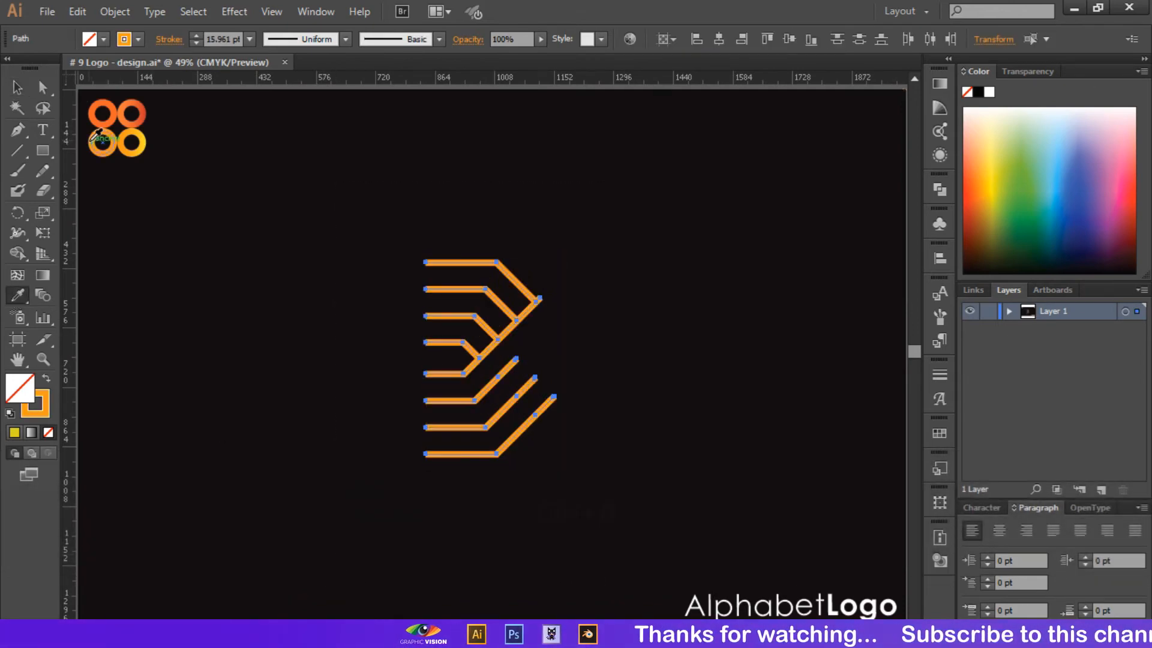
key("v")
left_click(401, 400)
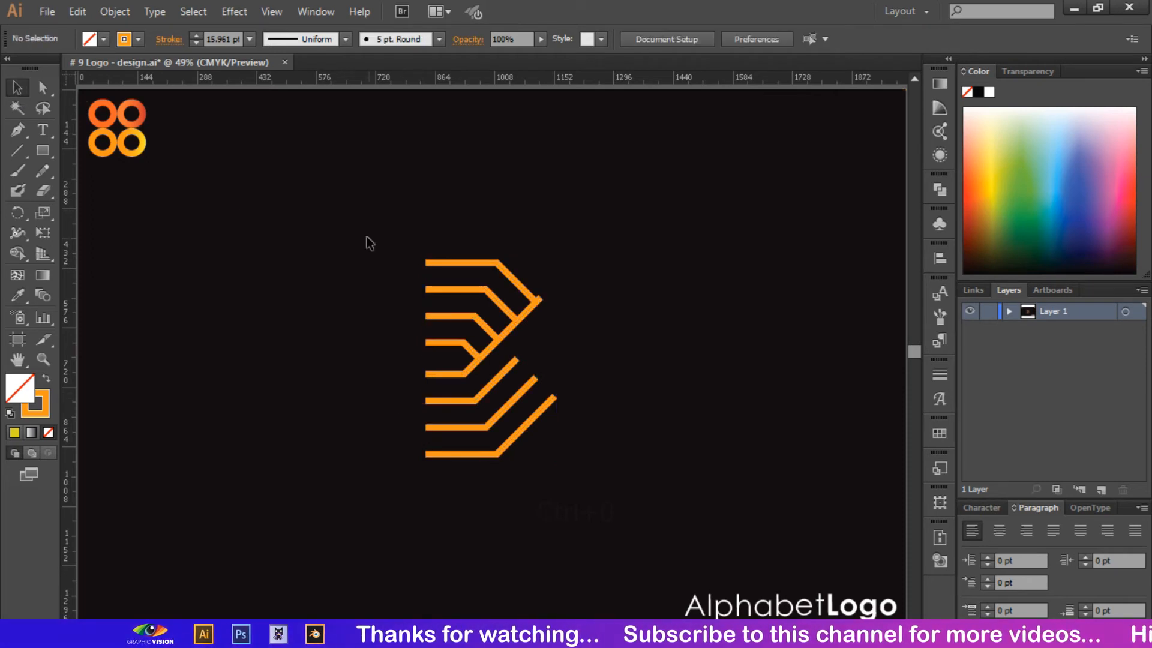
Recolor the four lower stripes with the red-orange stroke sampled from the sample logo's upper-left ring
left_click_drag(352, 218, 570, 460)
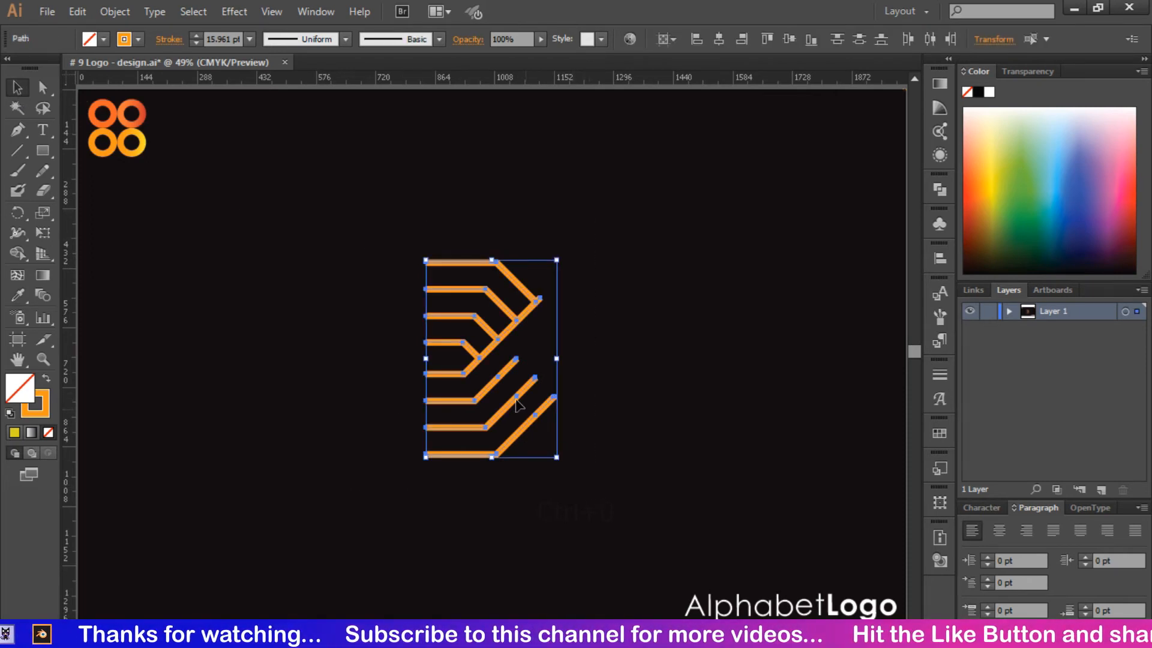
left_click_drag(367, 217, 463, 365)
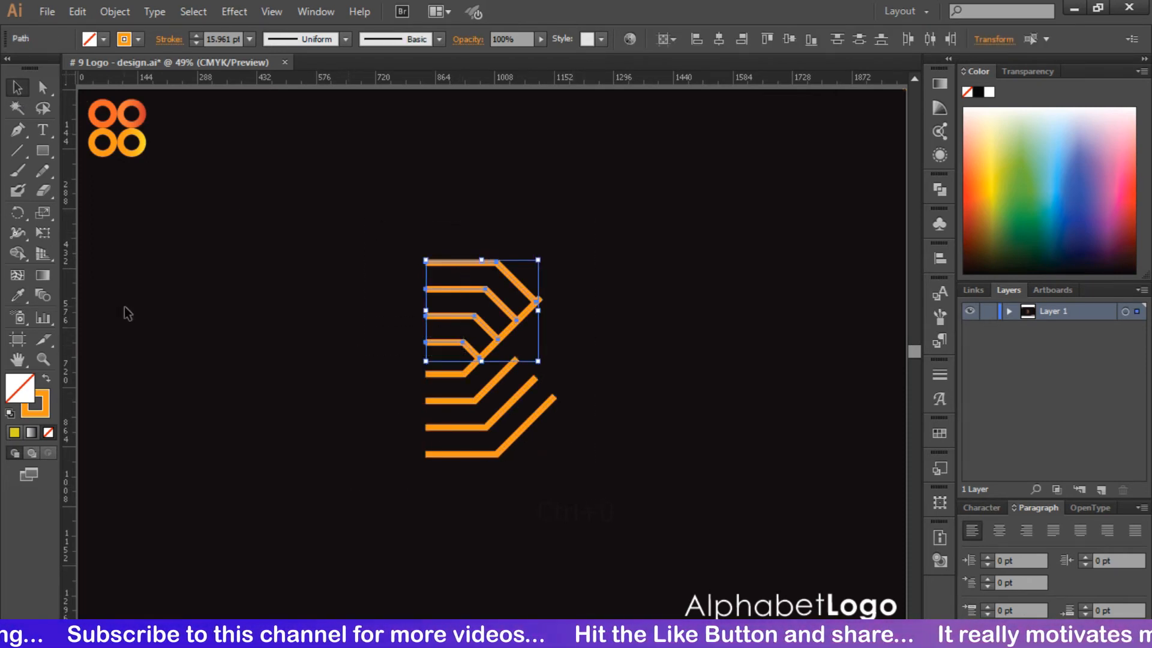
left_click(17, 294)
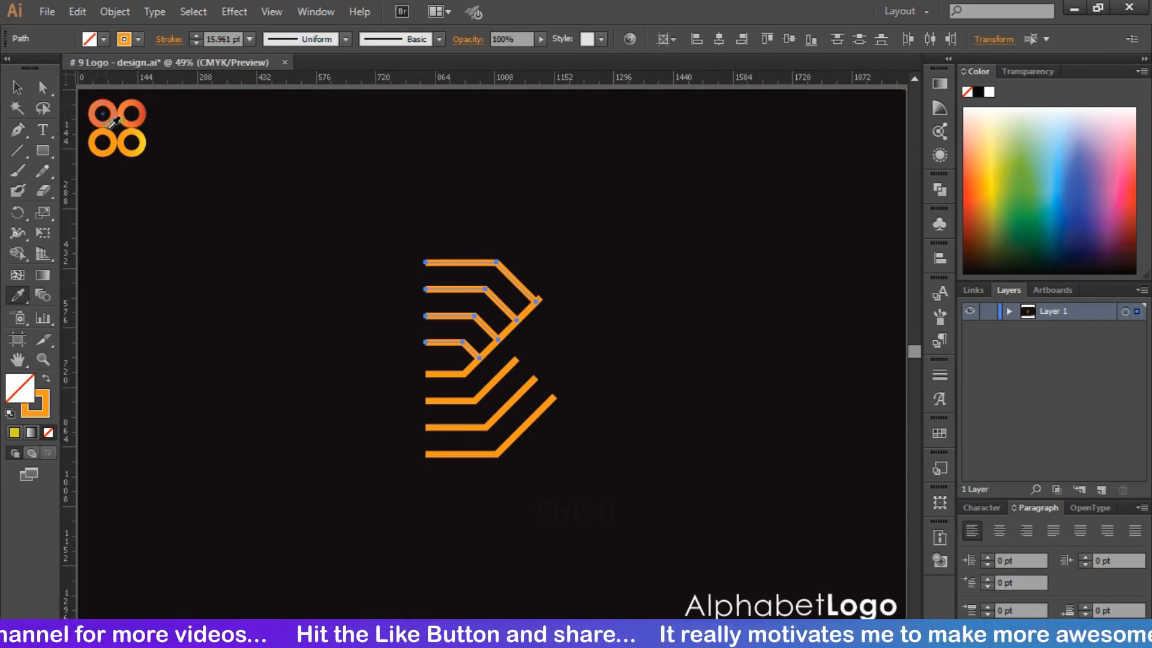
key("ctrl")
left_click_drag(374, 382, 454, 491)
left_click_drag(374, 383, 450, 473)
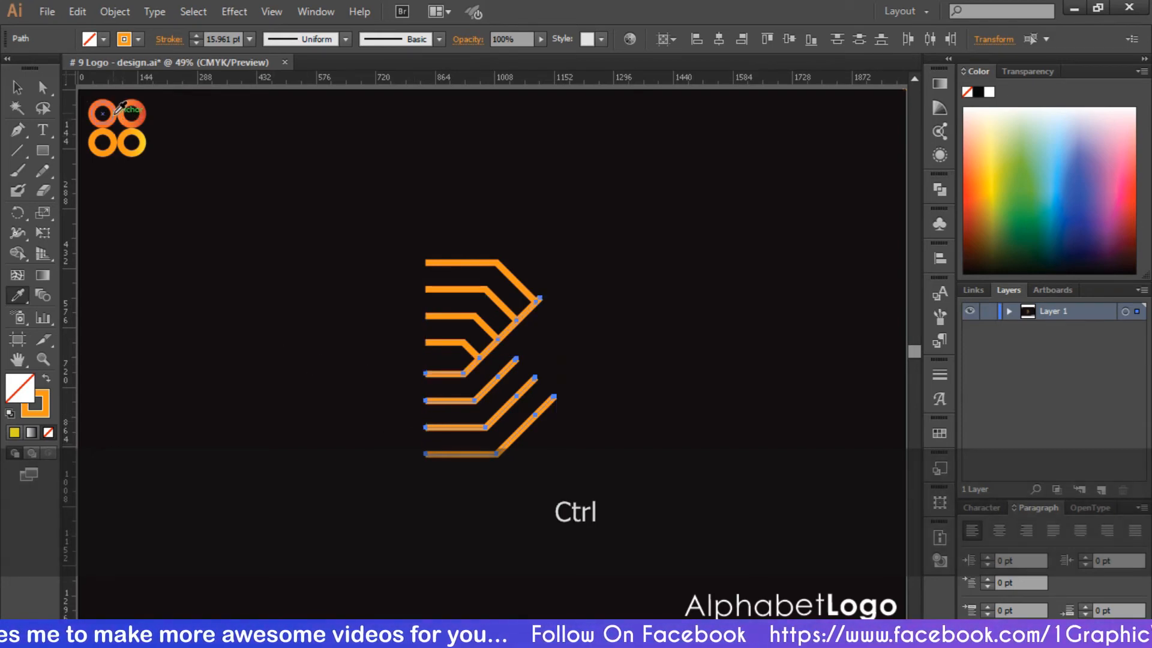
left_click(117, 111)
Set the stroke weight of all stripes to 32 pt
left_click(17, 88)
left_click_drag(311, 196, 585, 482)
left_click(237, 39)
type("21")
key("Return")
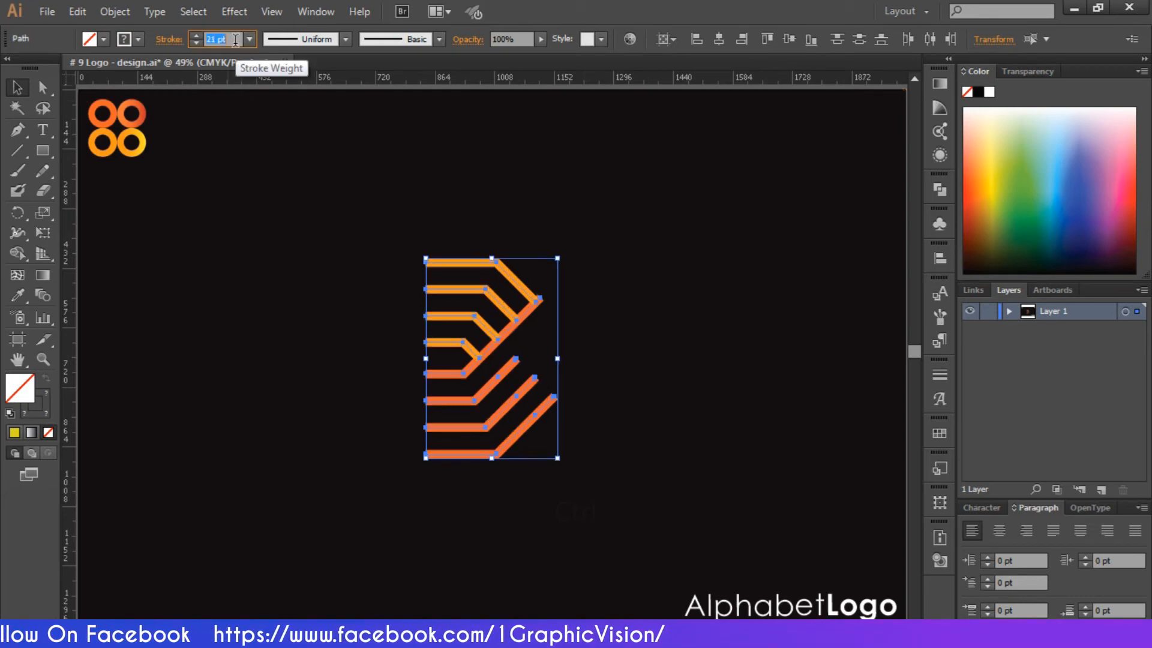
type("32")
key("Return")
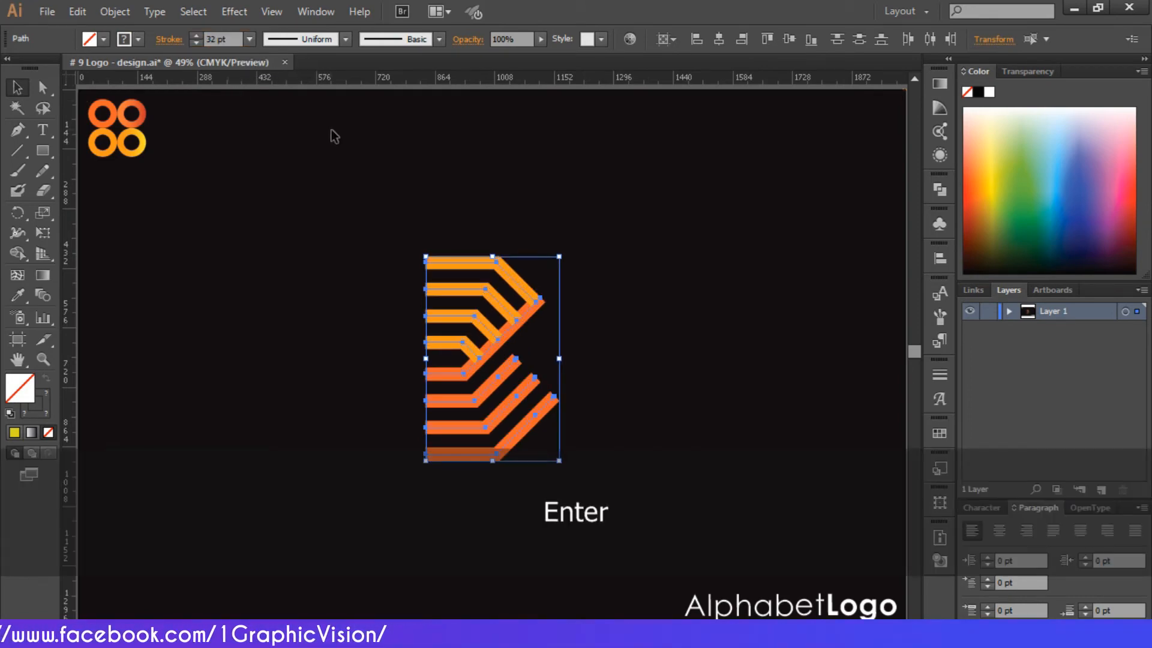
Send the four upper orange stripes backward behind the red-orange diagonal stripe
left_click_drag(362, 214, 460, 352)
key("ctrl+bracketleft")
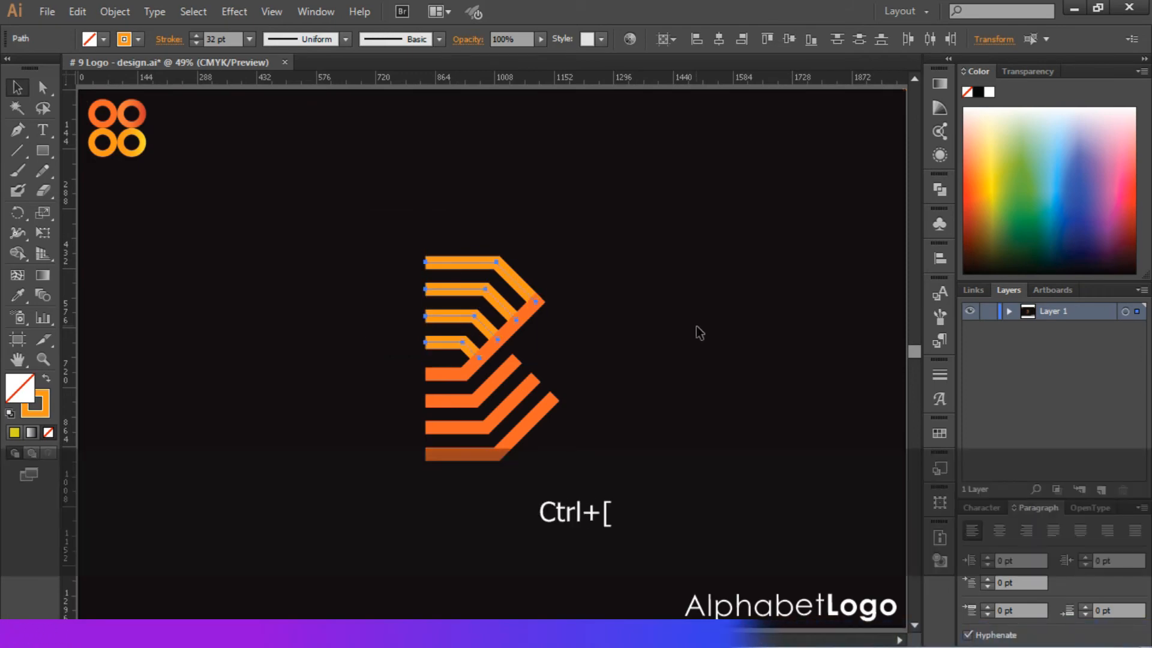
left_click(696, 326)
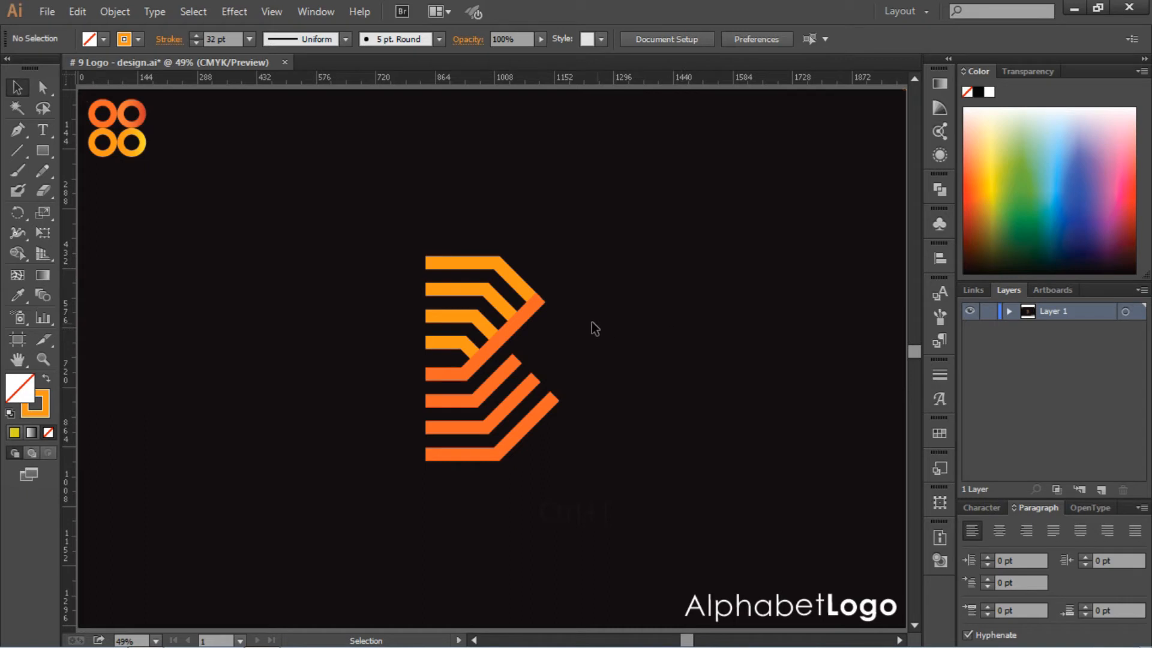
Apply the yellow-orange gradient stroke of the sample logo's lower-right ring to the four upper stripes
left_click_drag(375, 222, 451, 354)
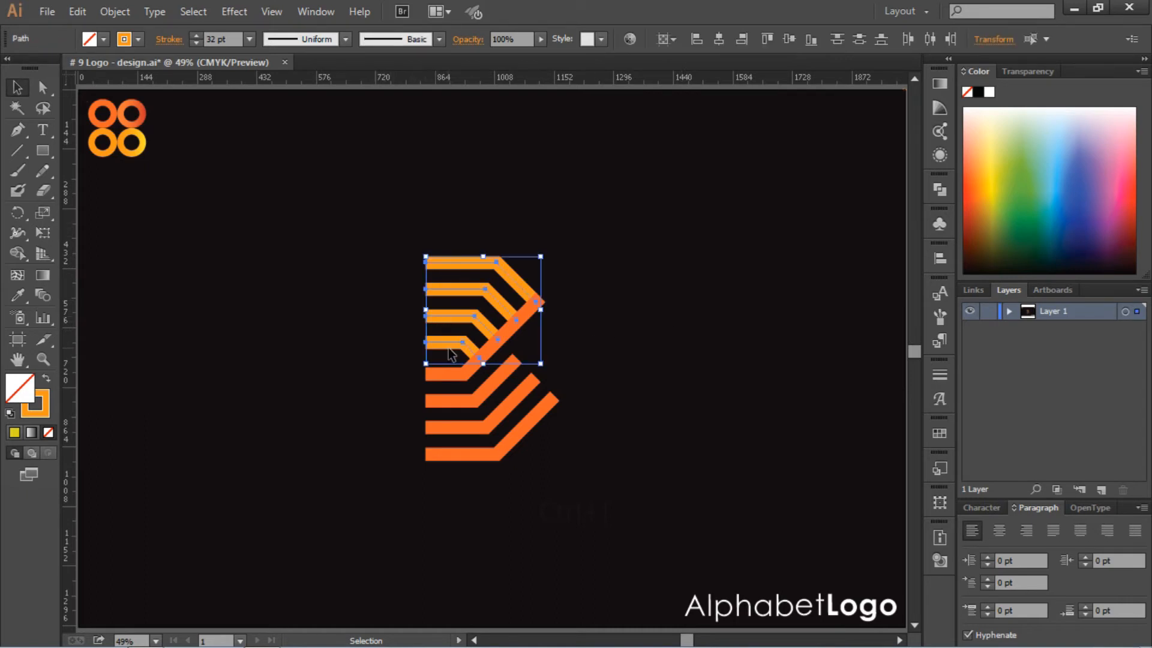
left_click(18, 300)
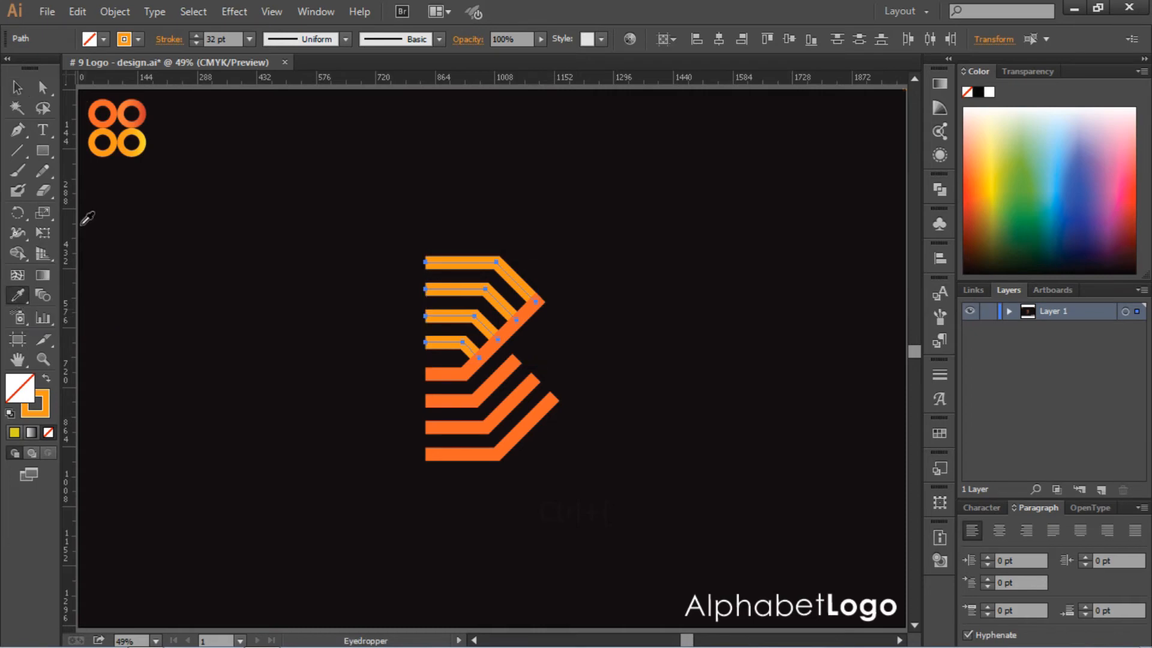
left_click(147, 140)
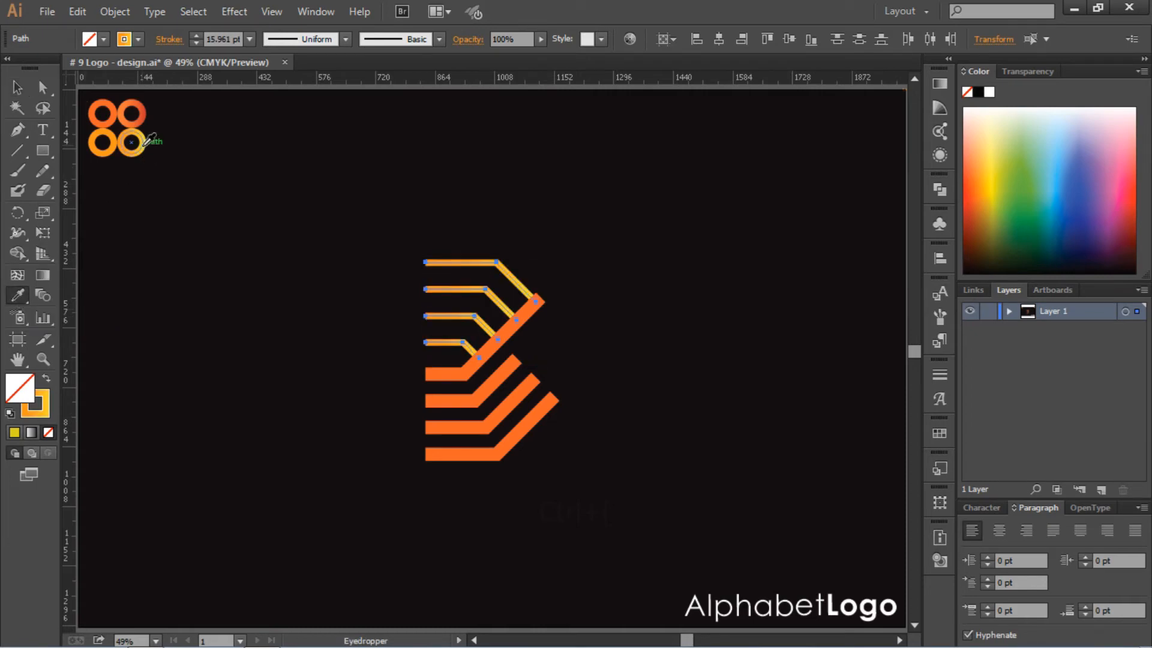
Apply the red-orange gradient stroke of the sample logo's upper-right ring to the four lower stripes
key("v")
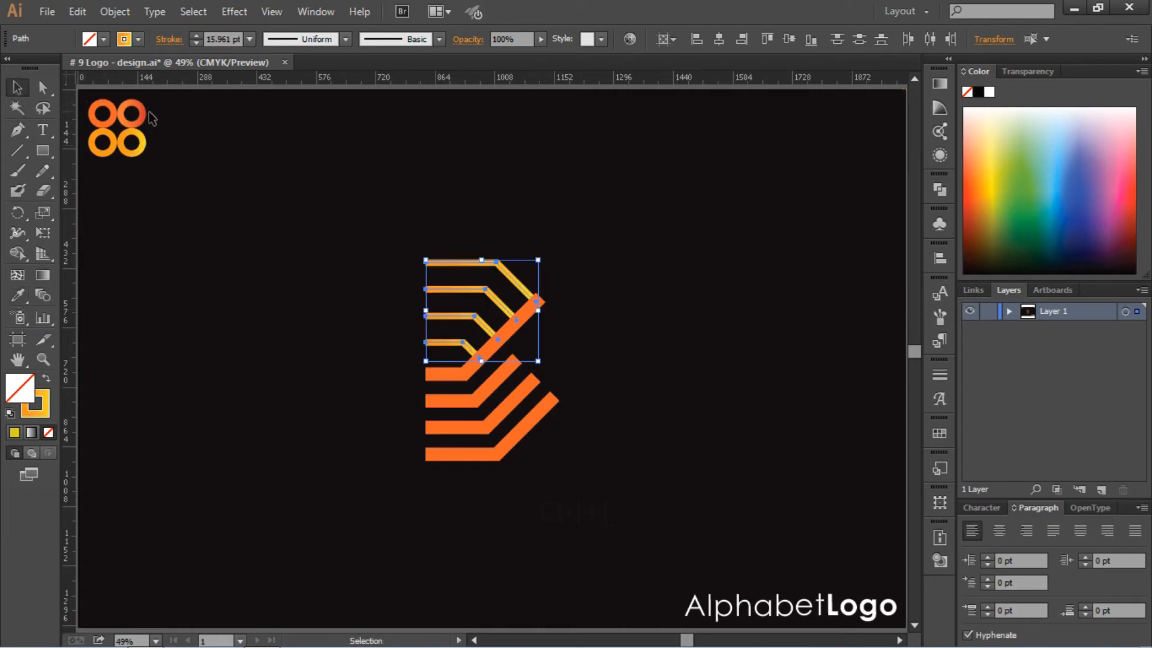
left_click(146, 113)
left_click_drag(390, 363, 460, 478)
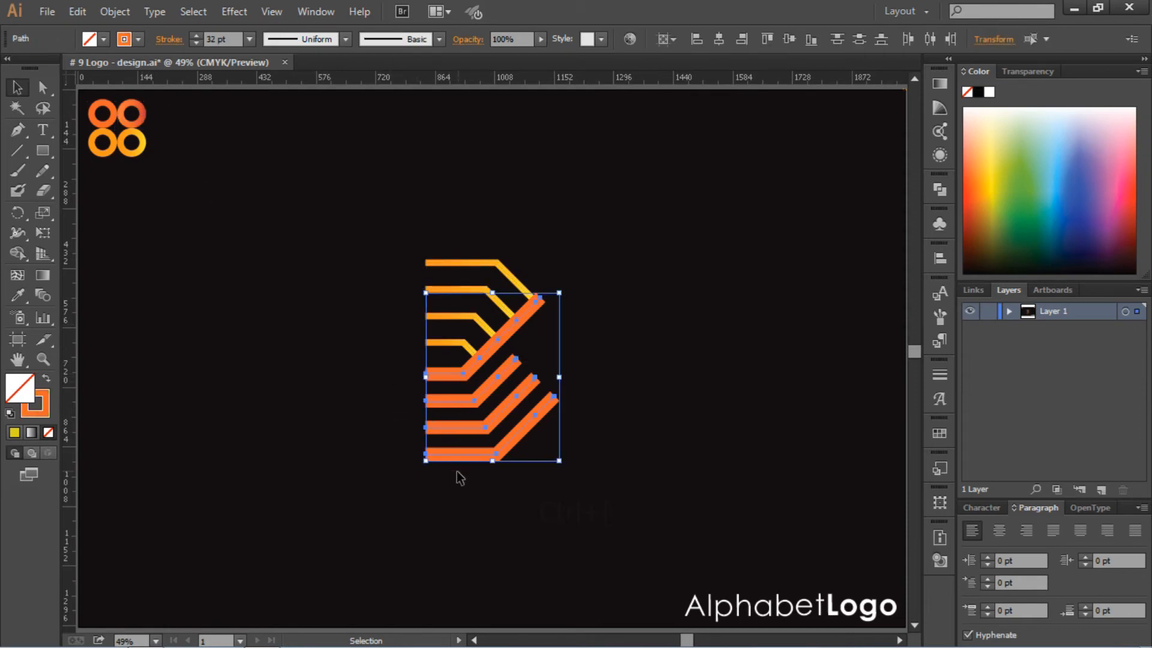
left_click(18, 297)
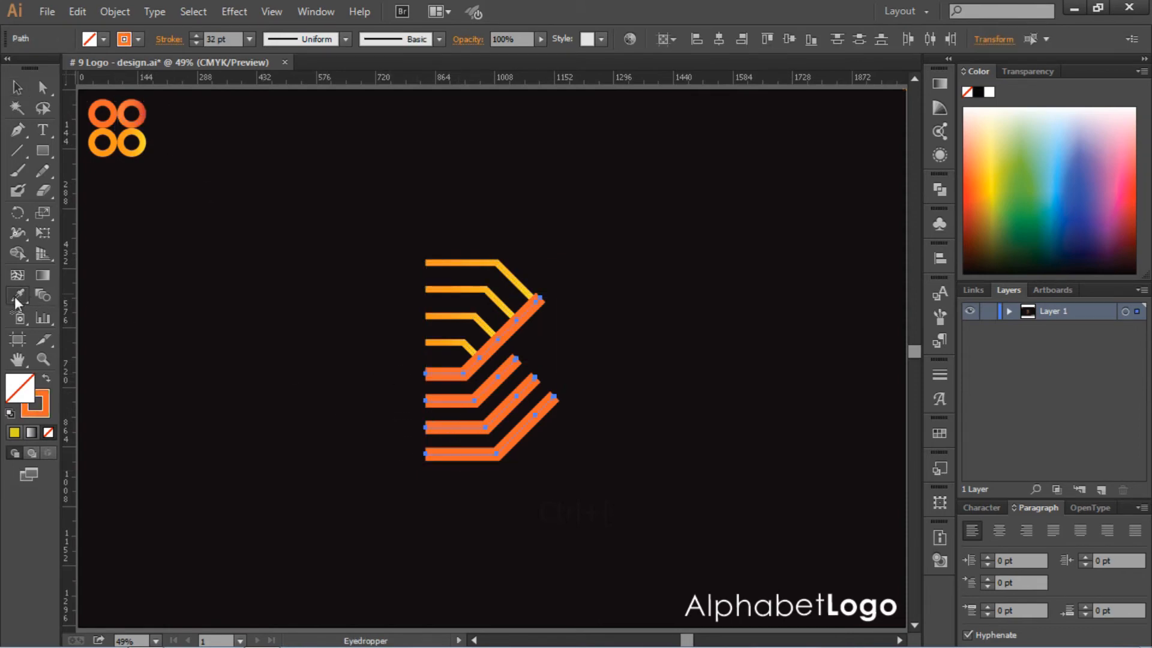
left_click(141, 122)
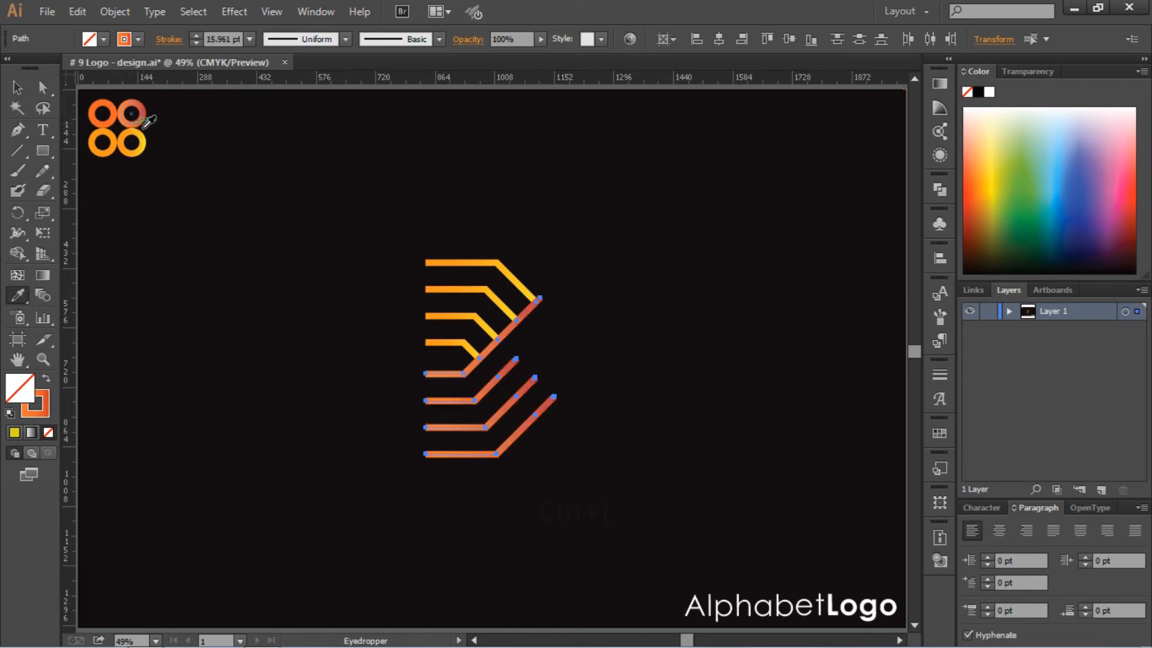
Set the stroke weight of all eight gradient stripes to 32 pt
left_click(17, 87)
left_click(363, 223)
left_click_drag(381, 244, 618, 543)
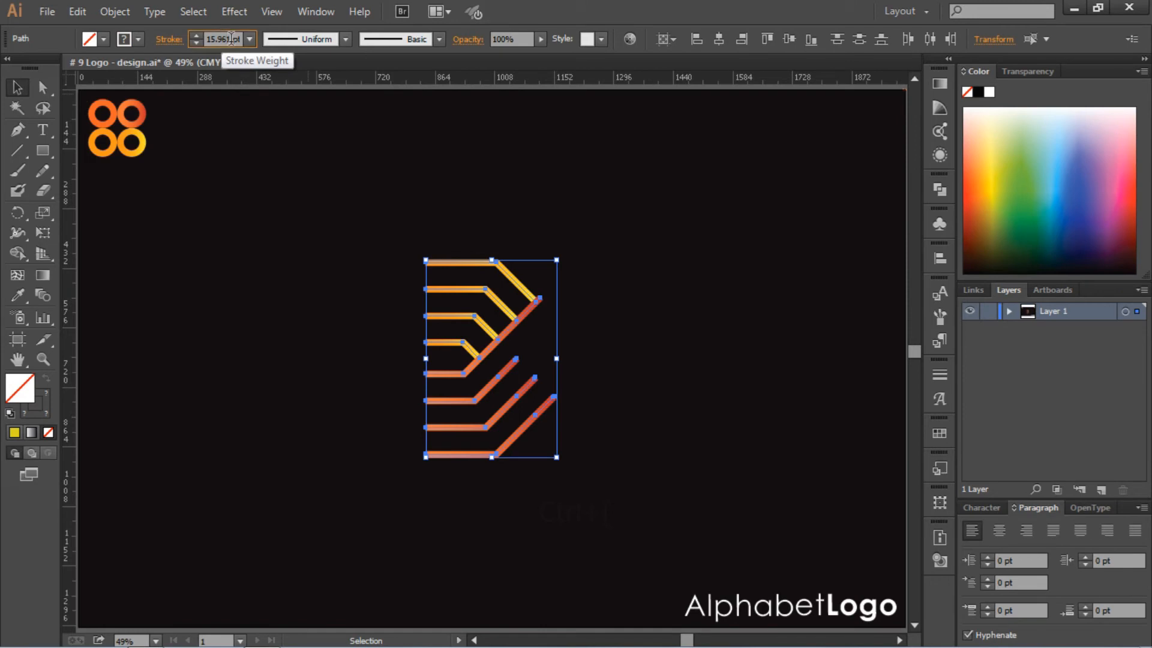
key("BackSpace")
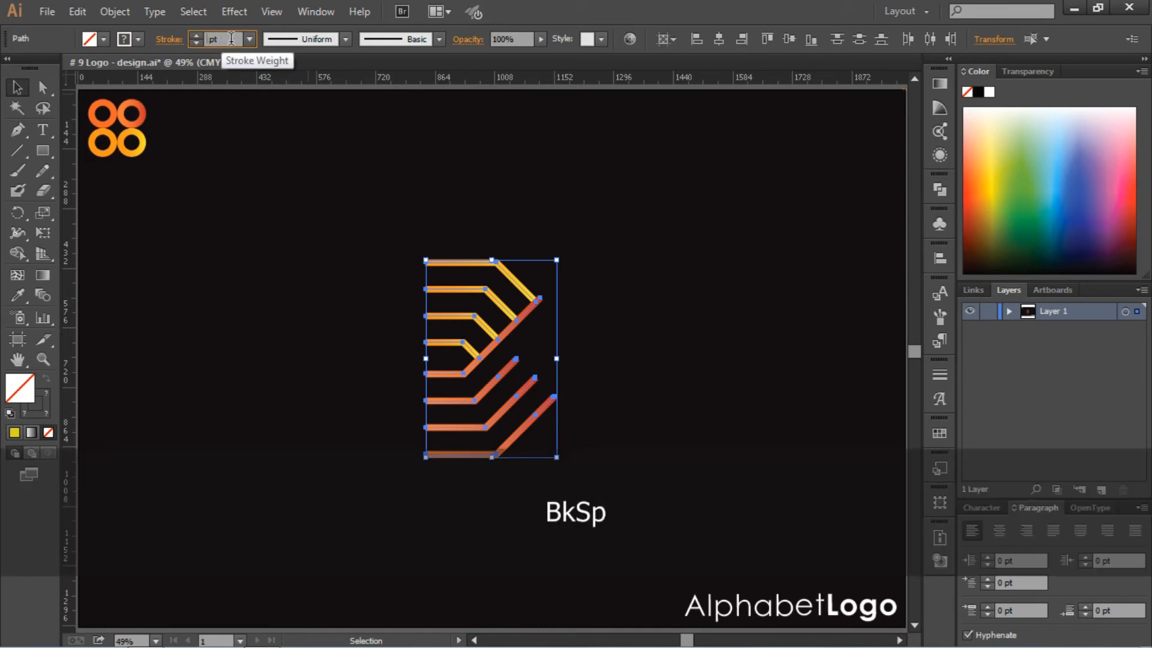
type("32")
key("Return")
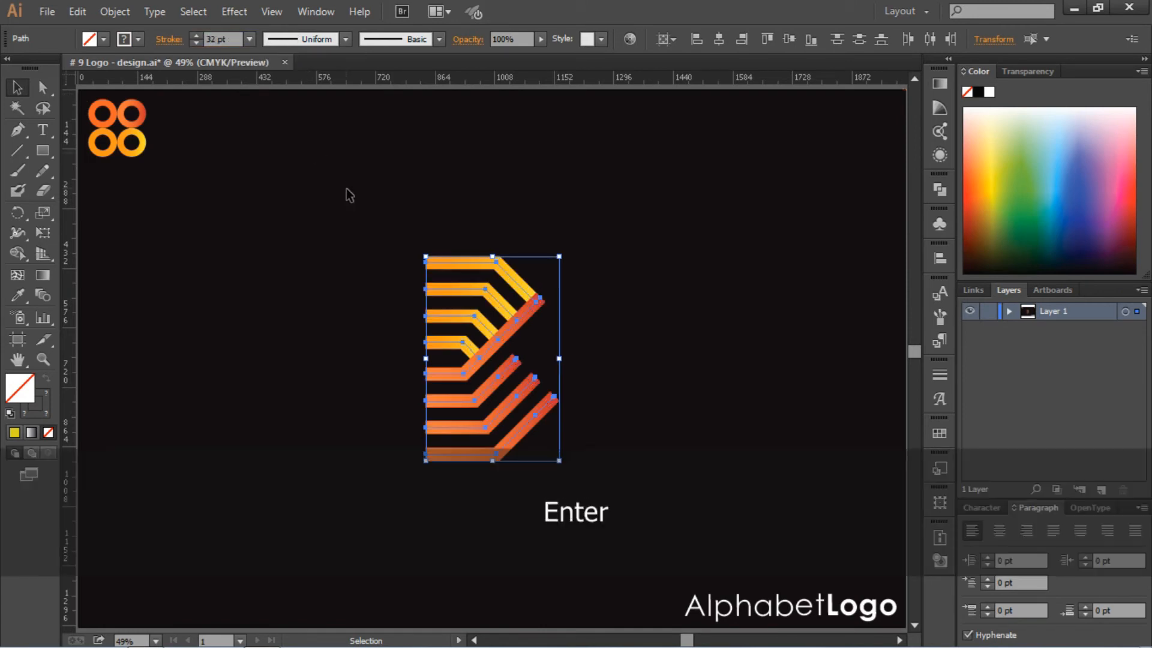
left_click(368, 254)
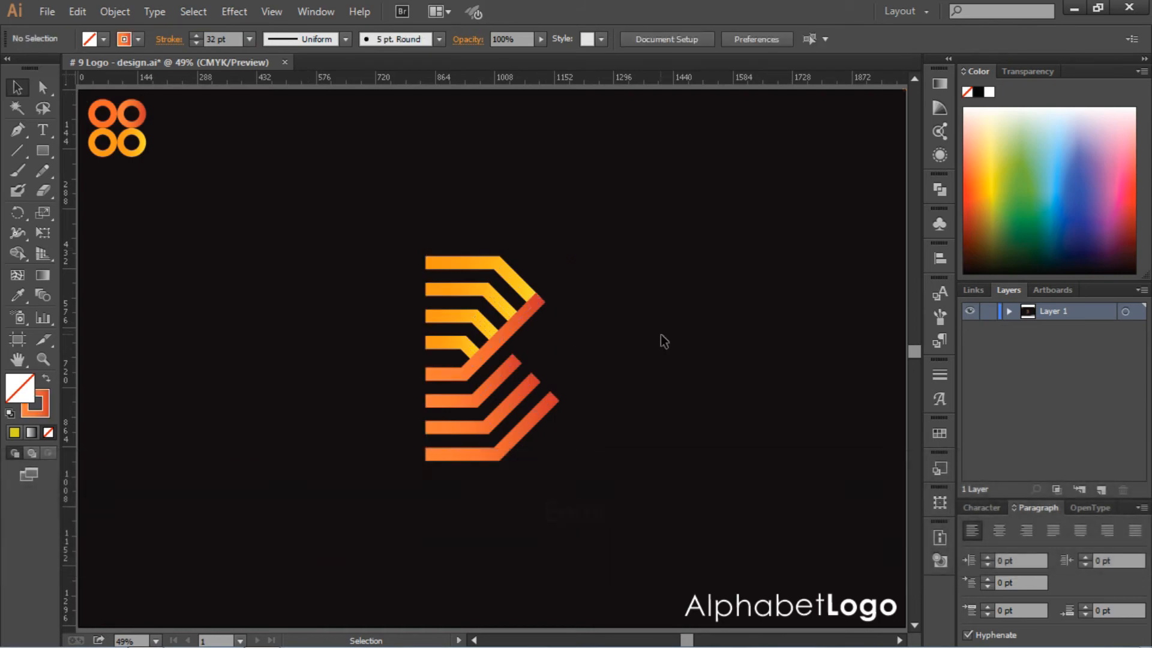
Set the linear stroke gradient of the four upper yellow-orange stripes to an angle of 90°
left_click_drag(426, 487, 432, 365)
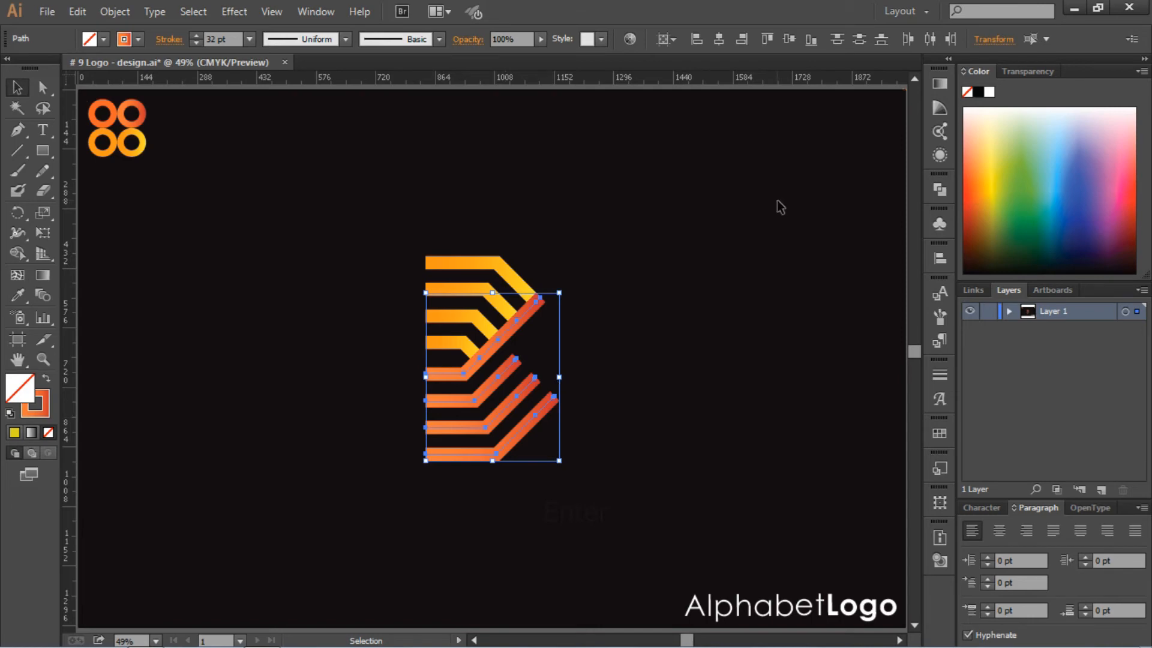
left_click(428, 206)
mouse_move(338, 210)
left_mouse_down()
mouse_move(434, 303)
mouse_move(583, 505)
mouse_move(455, 349)
left_mouse_up()
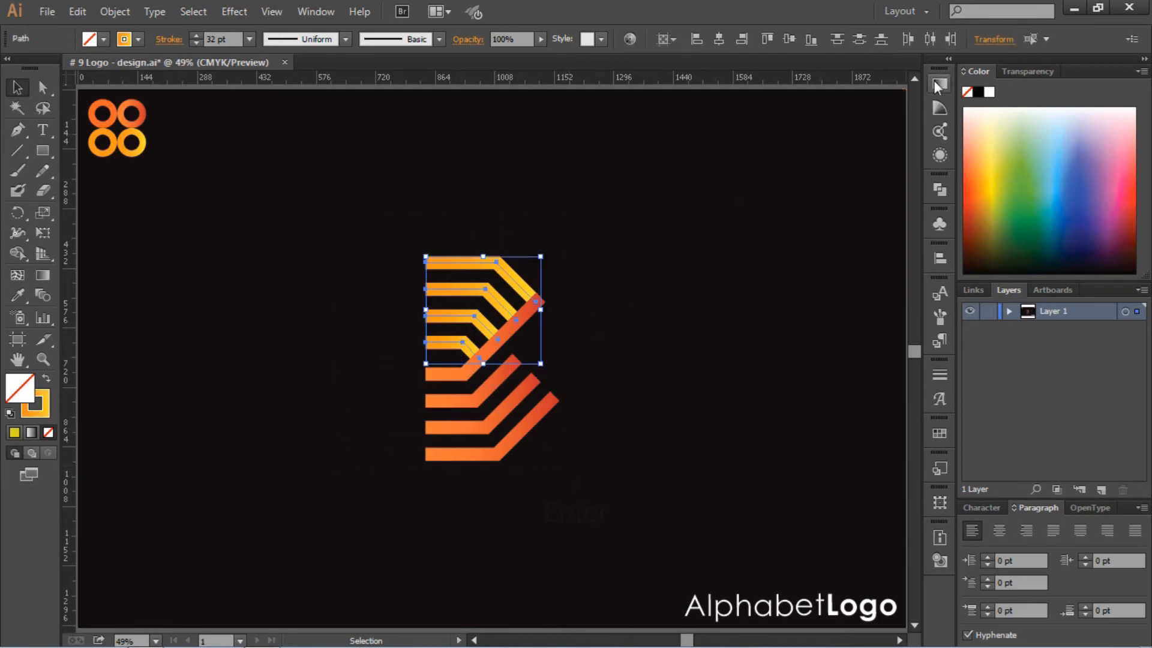
left_click(939, 84)
left_click(693, 137)
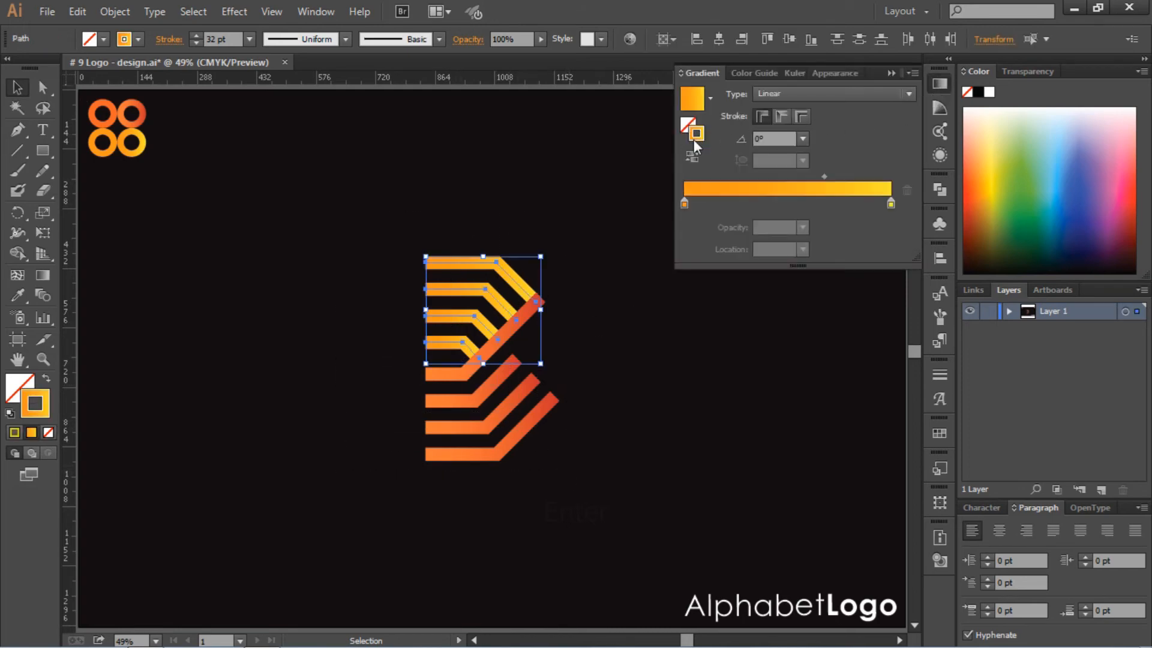
left_click(801, 139)
left_click(820, 194)
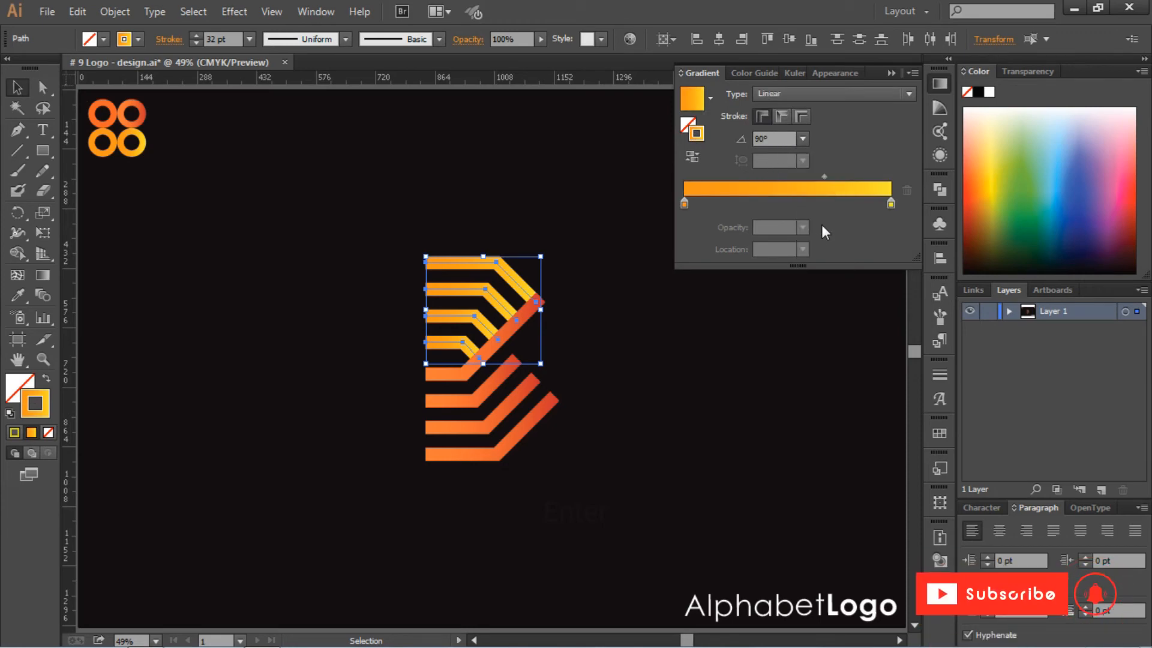
left_click(613, 232)
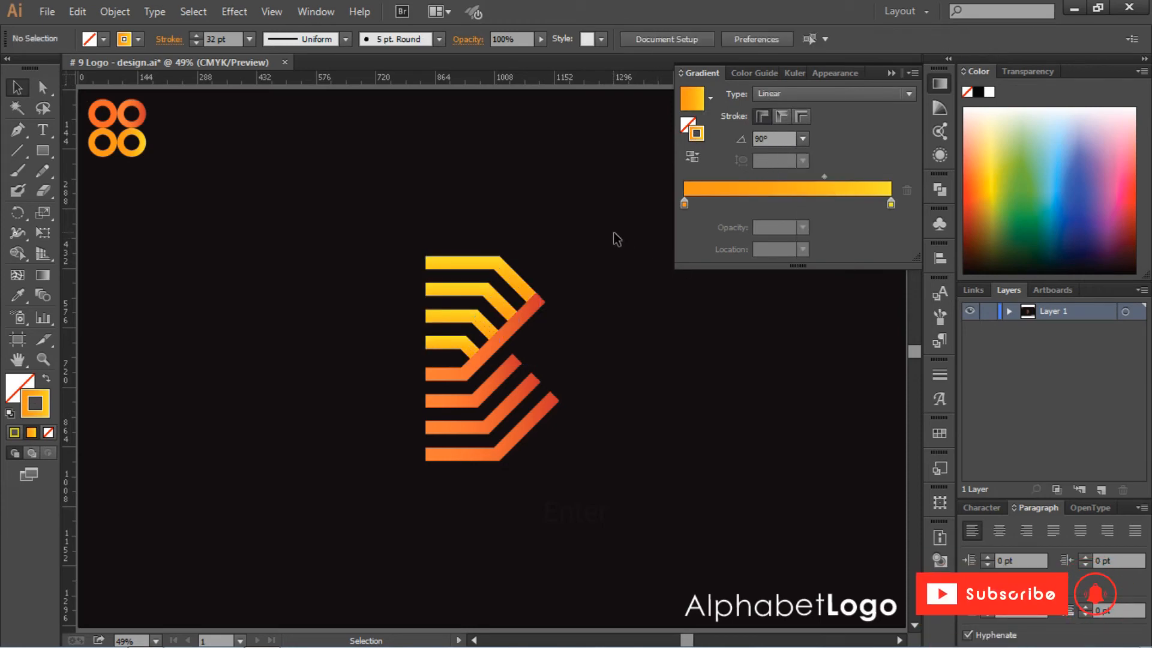
Set the stroke gradient angle of the four lower red-orange stripes to 90°
left_click_drag(406, 372, 478, 484)
left_click(802, 138)
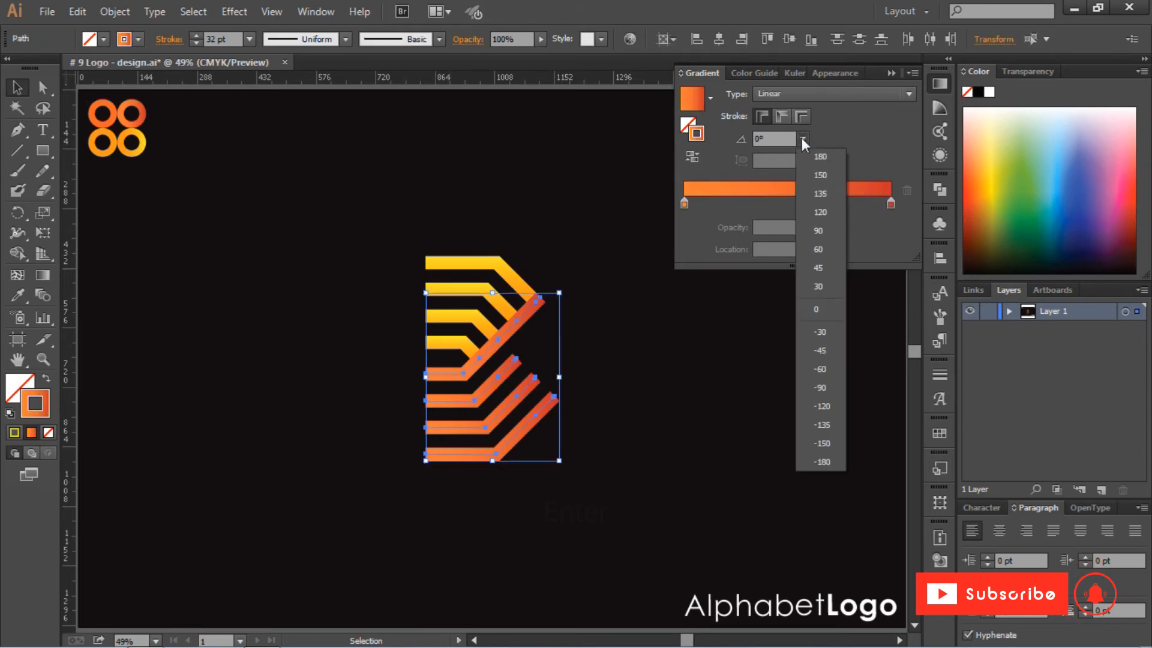
left_click(821, 229)
left_click(710, 358)
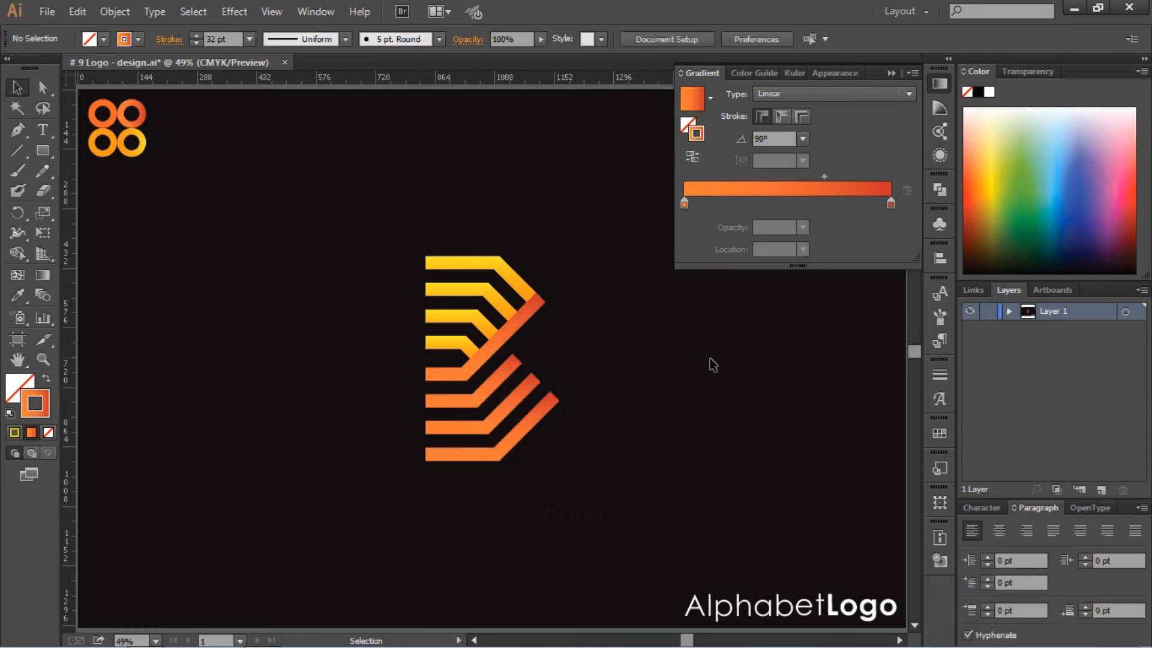
Change the stroke gradient angle of the four lower stripes to -90°
mouse_move(400, 372)
left_mouse_down()
mouse_move(448, 476)
mouse_move(442, 503)
mouse_move(497, 499)
left_mouse_up()
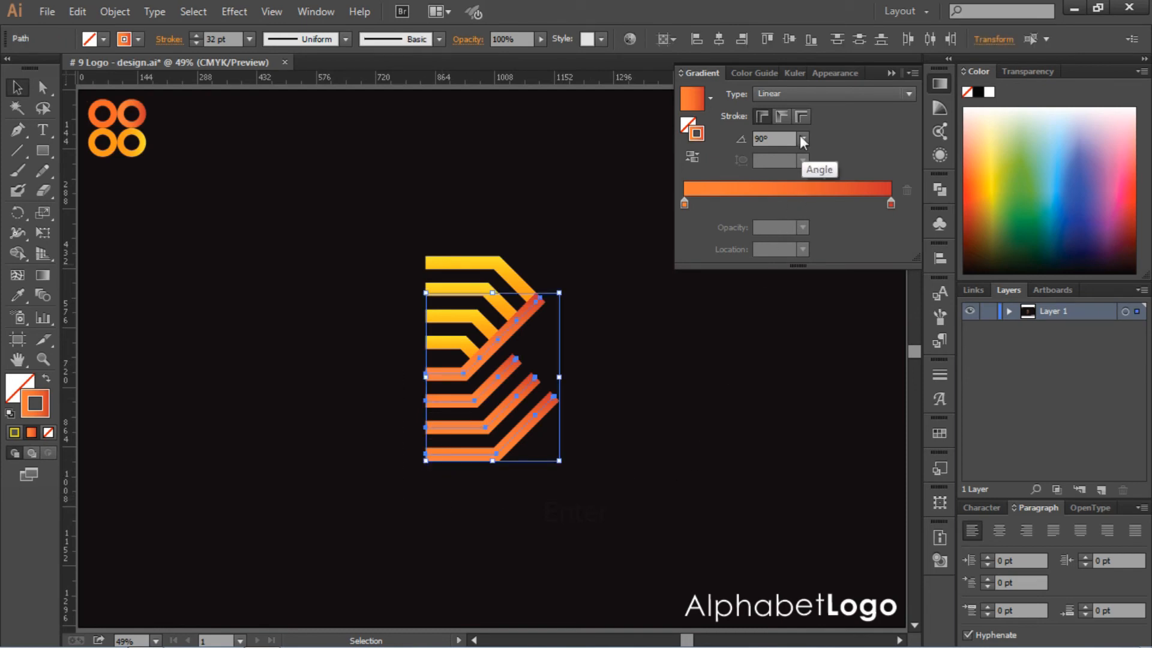
left_click(802, 139)
left_click(842, 375)
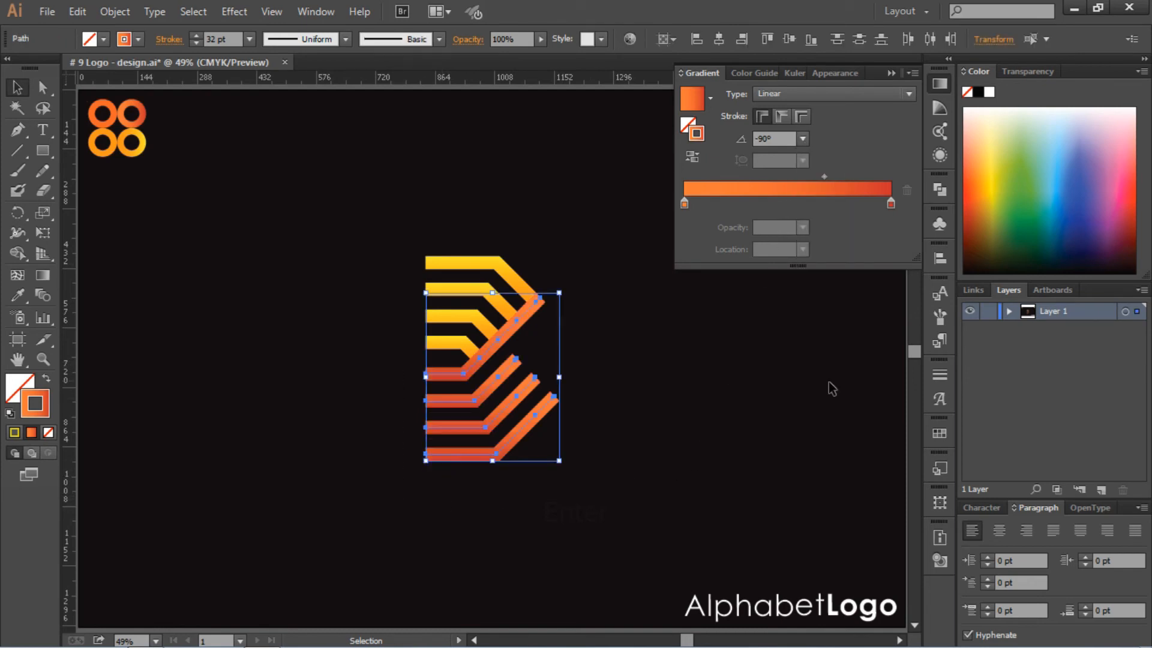
left_click(726, 397)
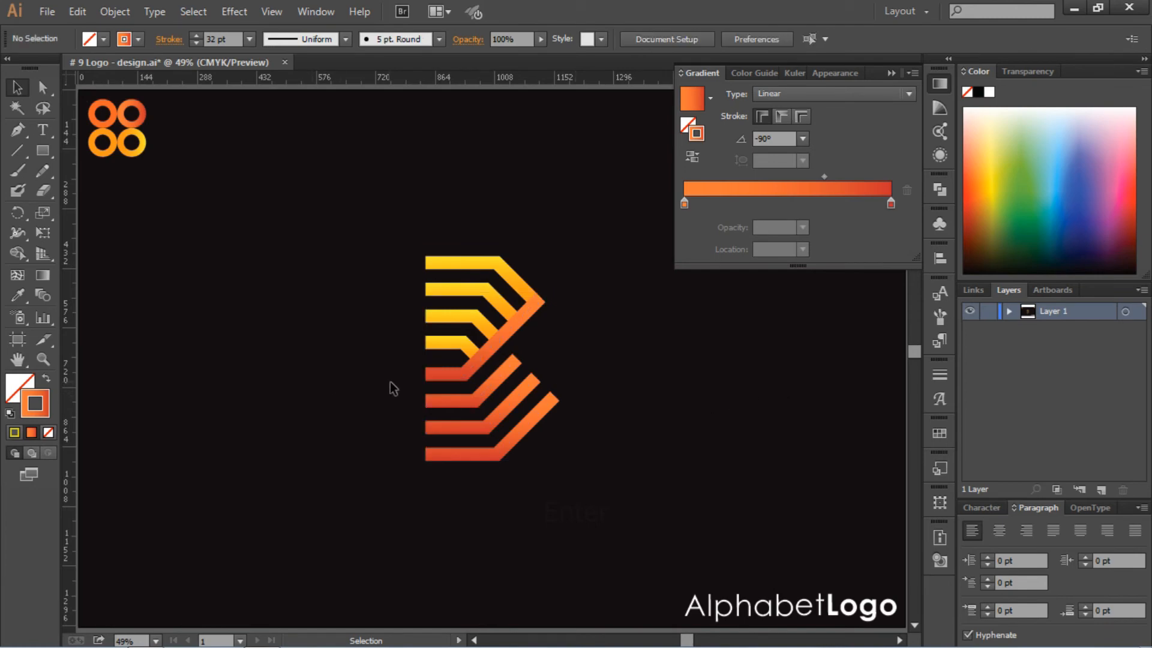
Set the stroke gradient angle of the four lower stripes to -180°
left_click_drag(389, 370, 454, 487)
left_click(802, 139)
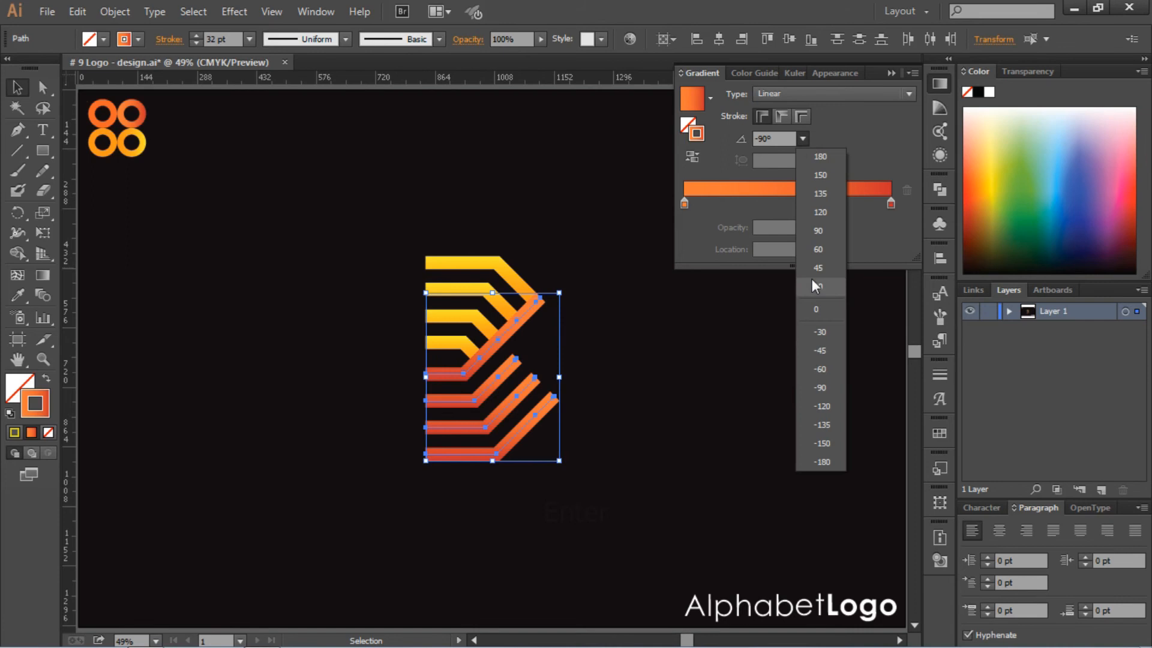
left_click(820, 462)
left_click(737, 418)
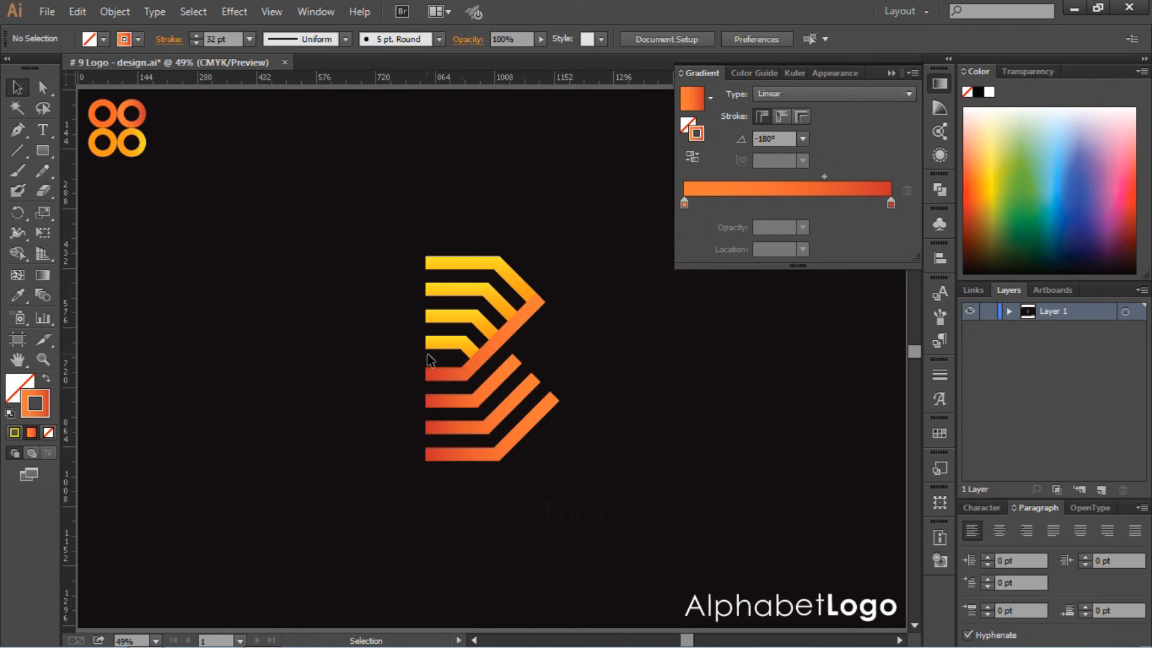
Group all the stripes of the letter B and close the gradient settings
left_click_drag(348, 219, 594, 503)
right_click(536, 426)
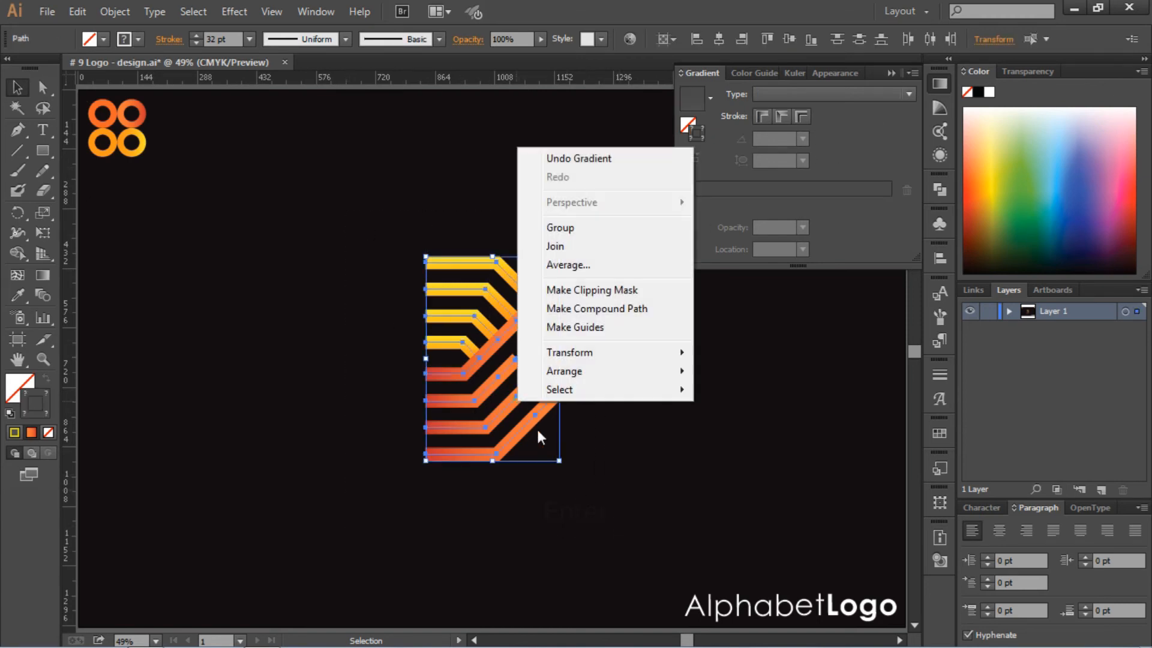
left_click(560, 228)
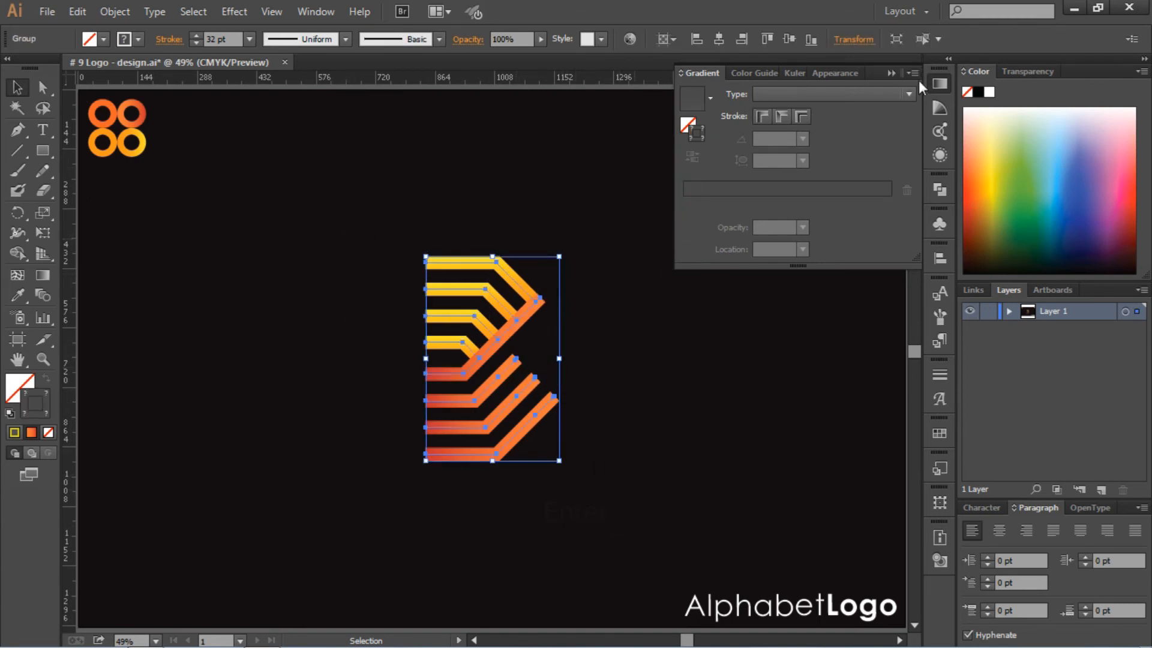
left_click(939, 84)
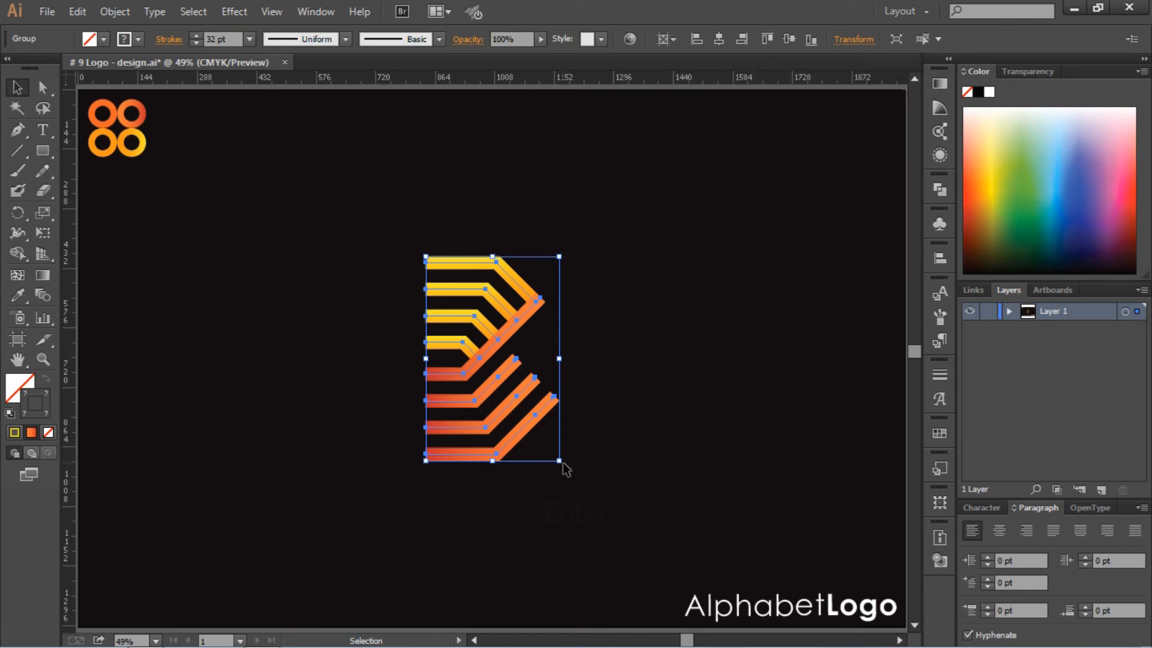
Scale the grouped B logo down proportionally about its centre to about two-thirds of its size
left_click_drag(559, 462, 537, 424)
left_click(582, 406)
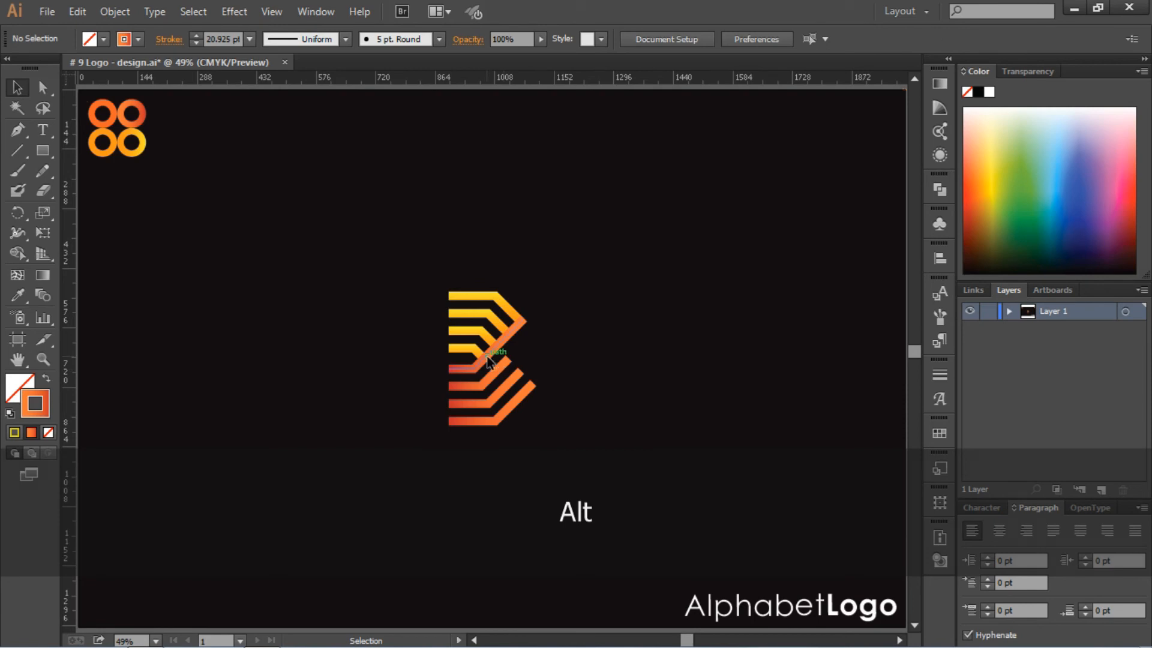
left_click(487, 360)
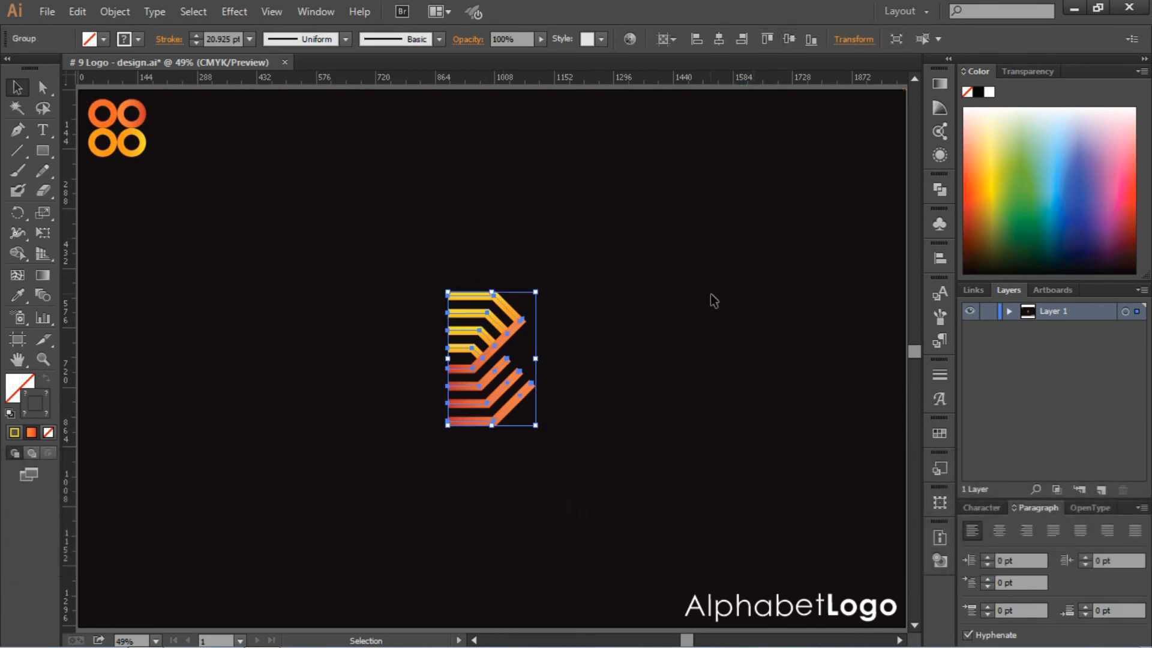
left_click(641, 405)
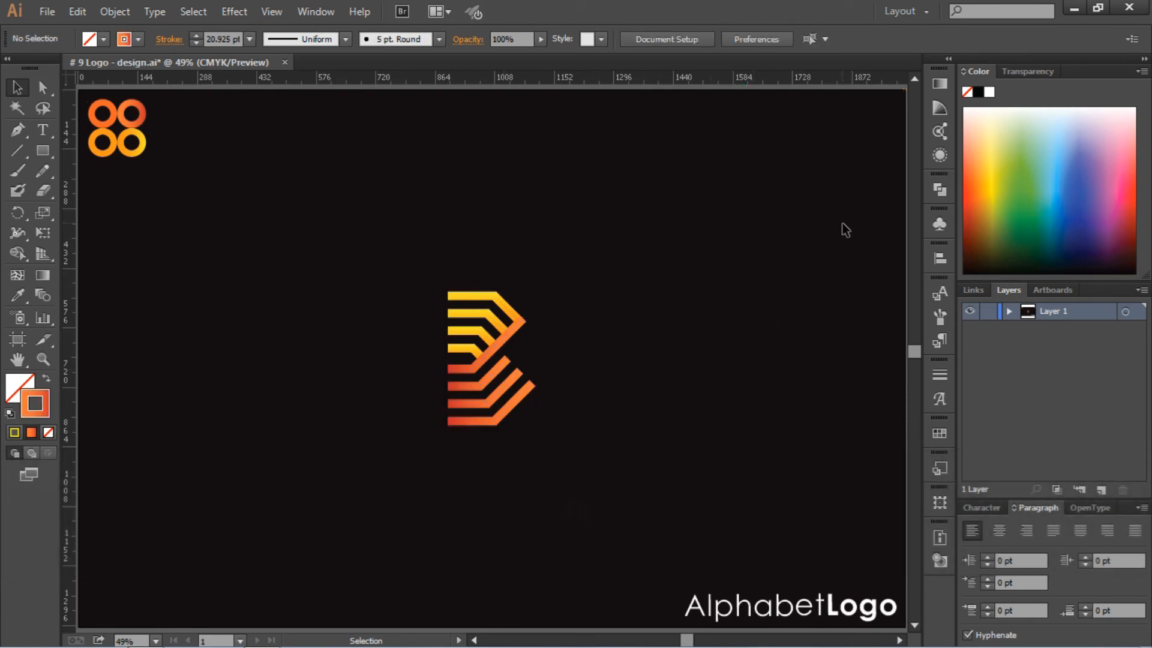